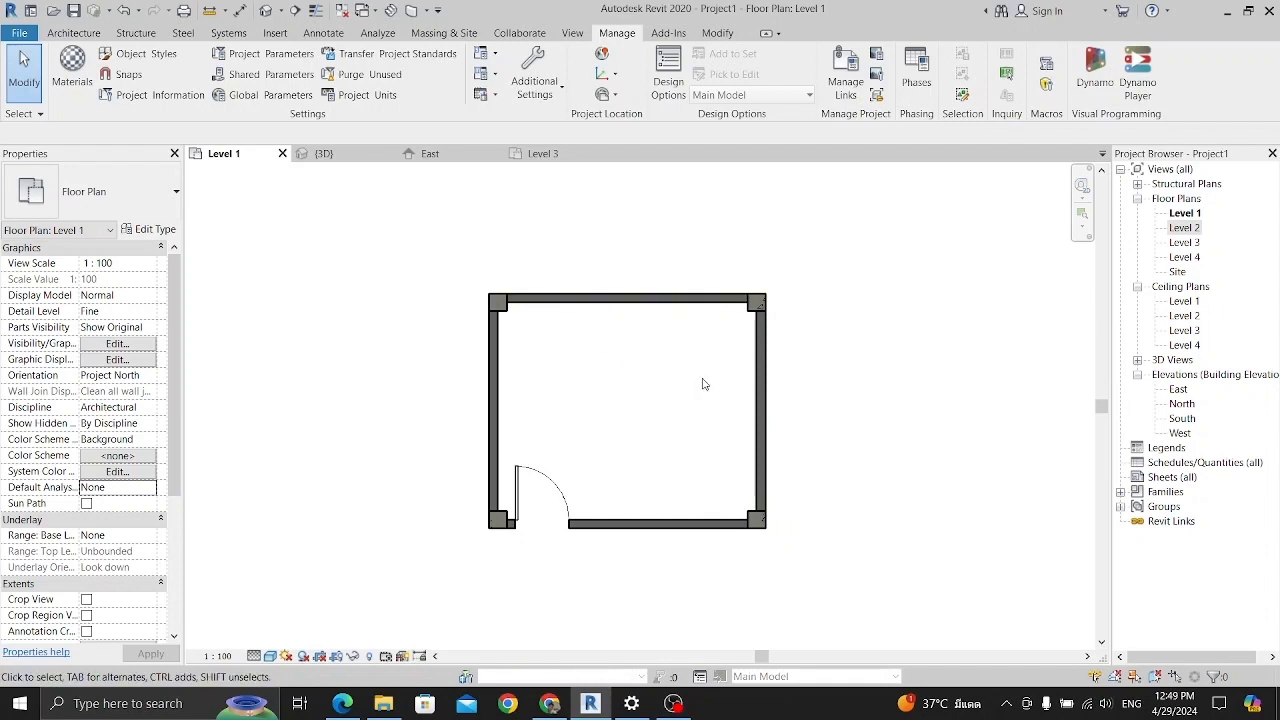
# - Examine the Level 1 floor plan alongside the 3D model, including the wall nearest the door's hinge
pyautogui.moveTo(690, 378); pyautogui.dragTo(644, 390, button='middle')
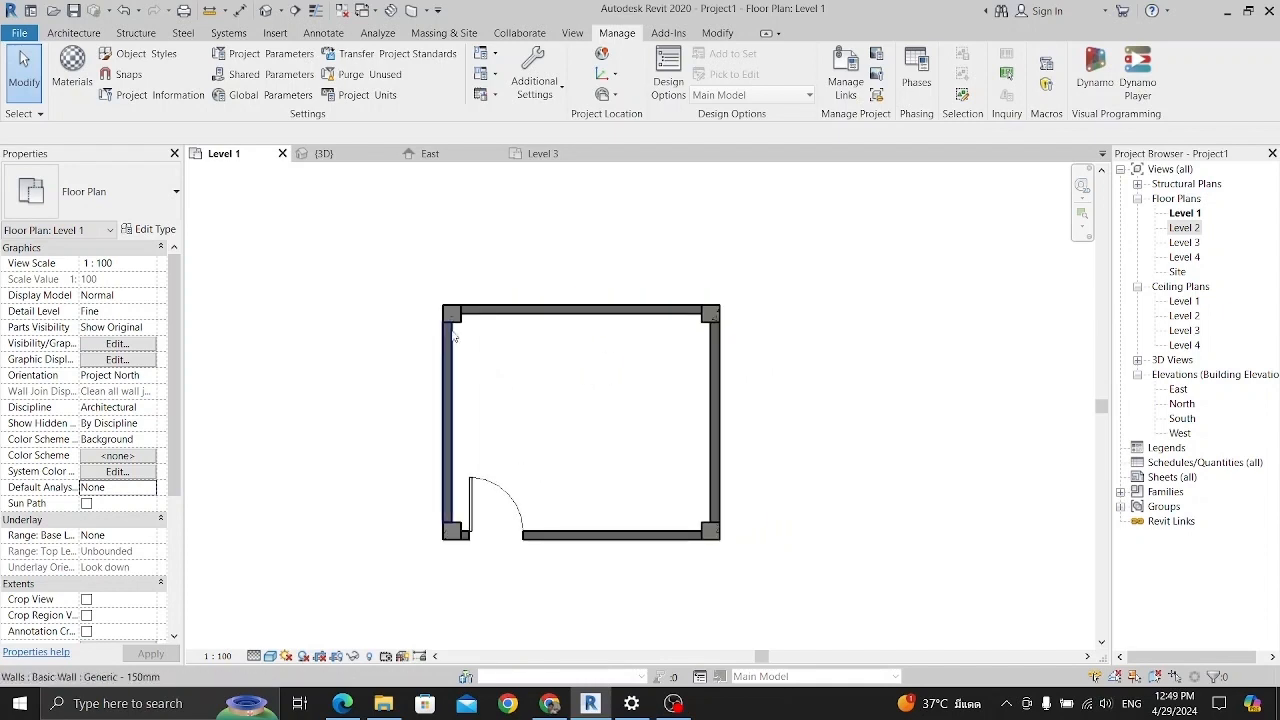
pyautogui.click(323, 153)
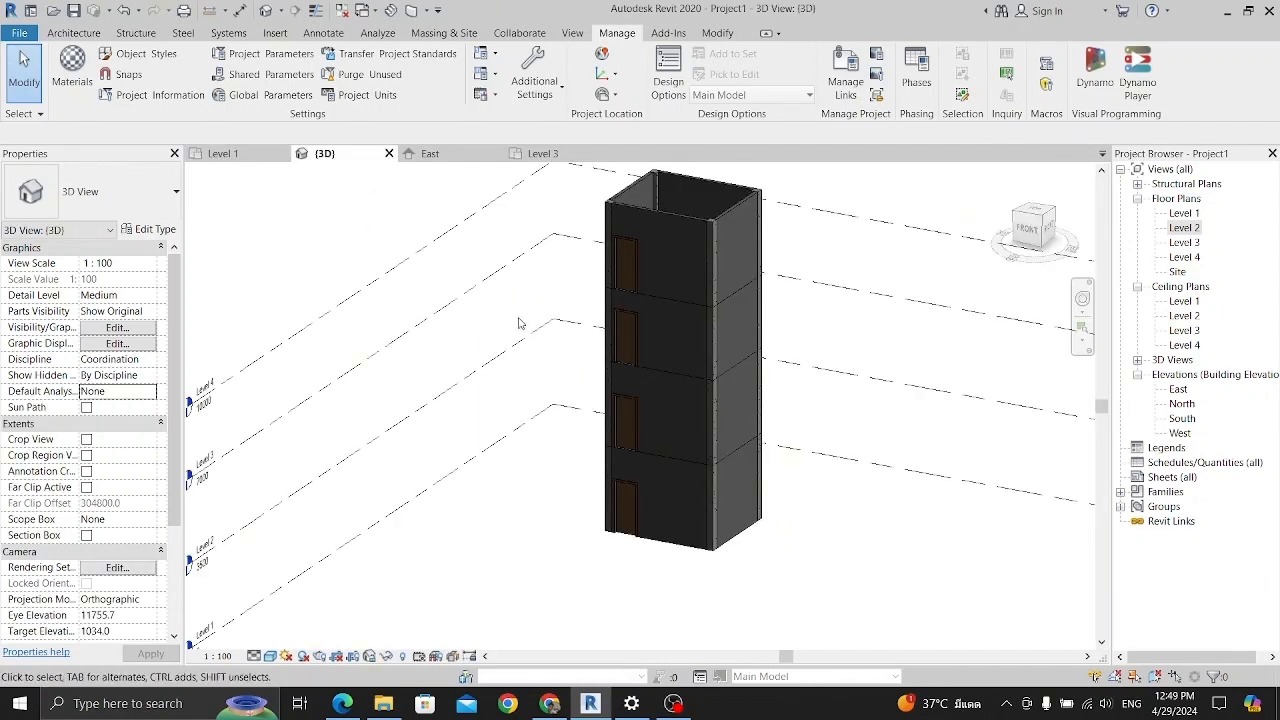
pyautogui.click(222, 153)
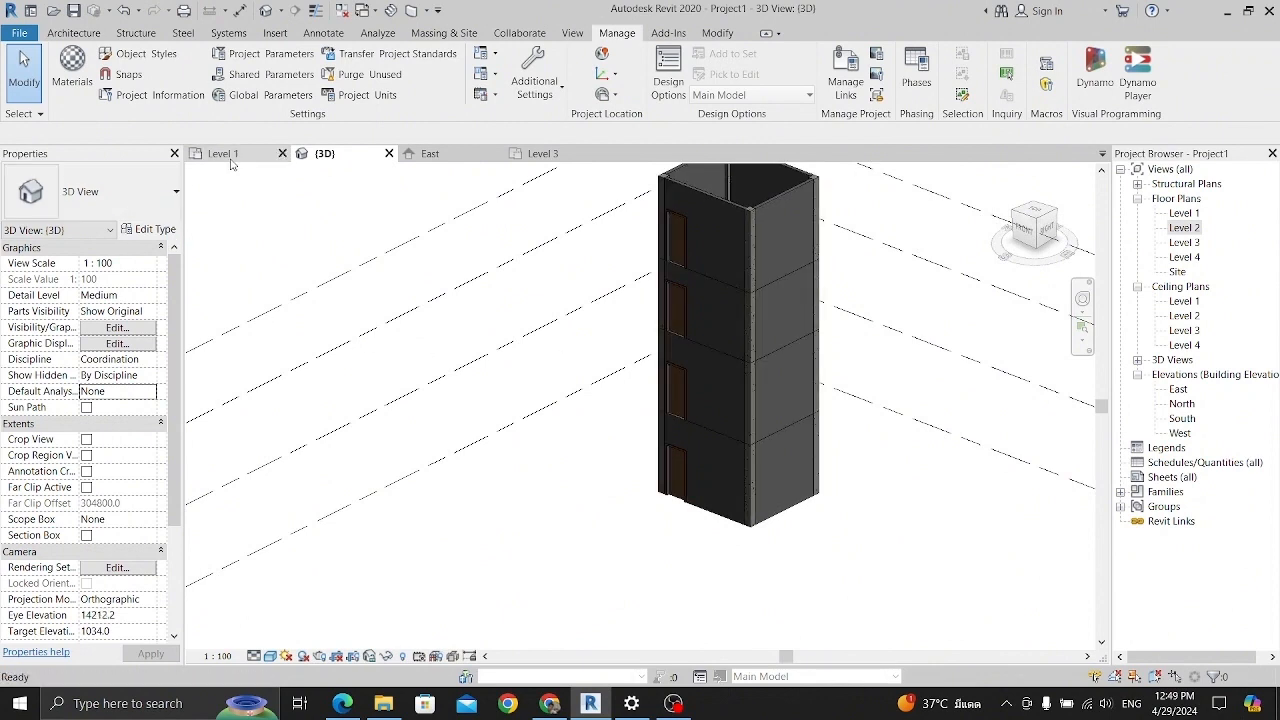
pyautogui.moveTo(631, 335); pyautogui.dragTo(602, 345, button='middle')
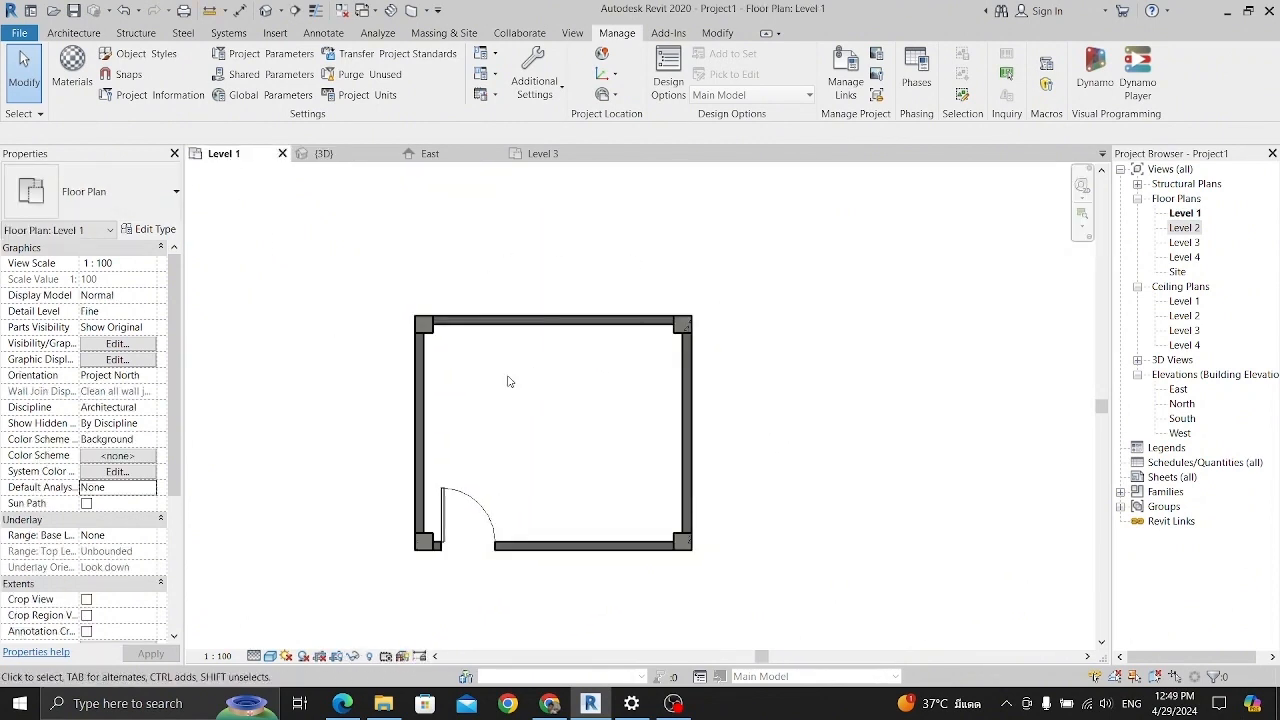
pyautogui.click(425, 443)
pyautogui.scroll(1, 466, 430)
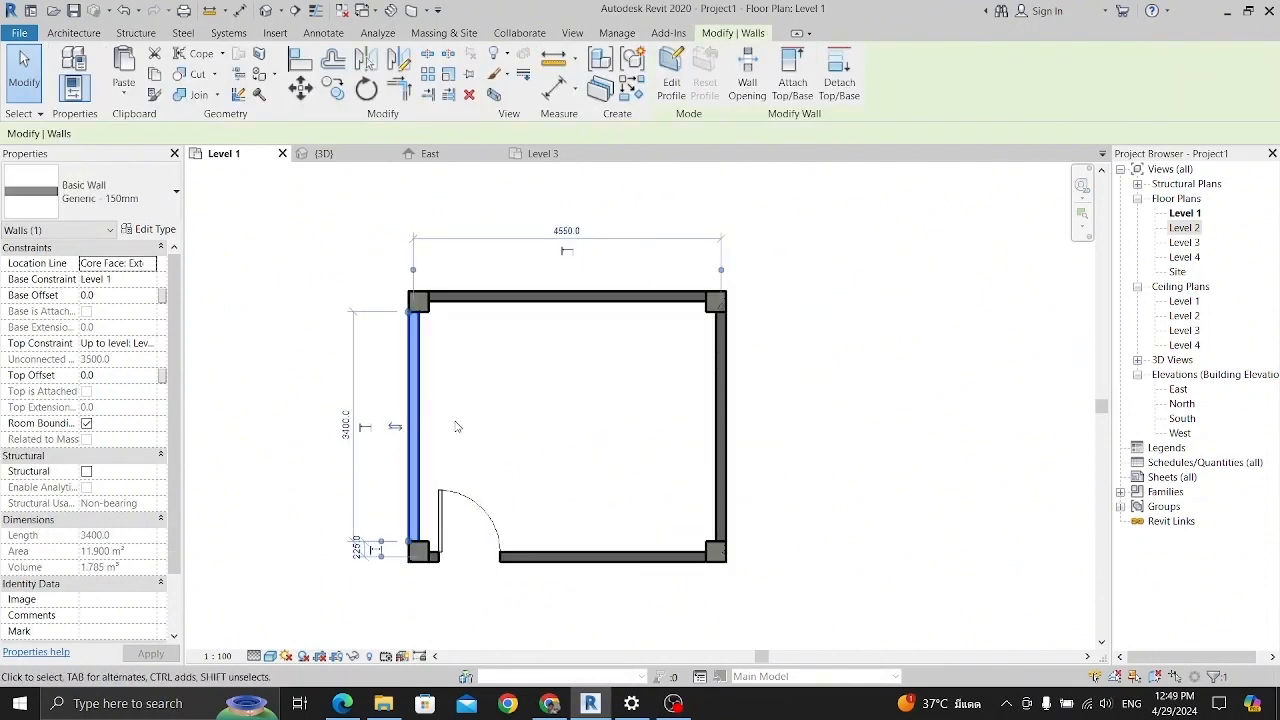
pyautogui.click(488, 431)
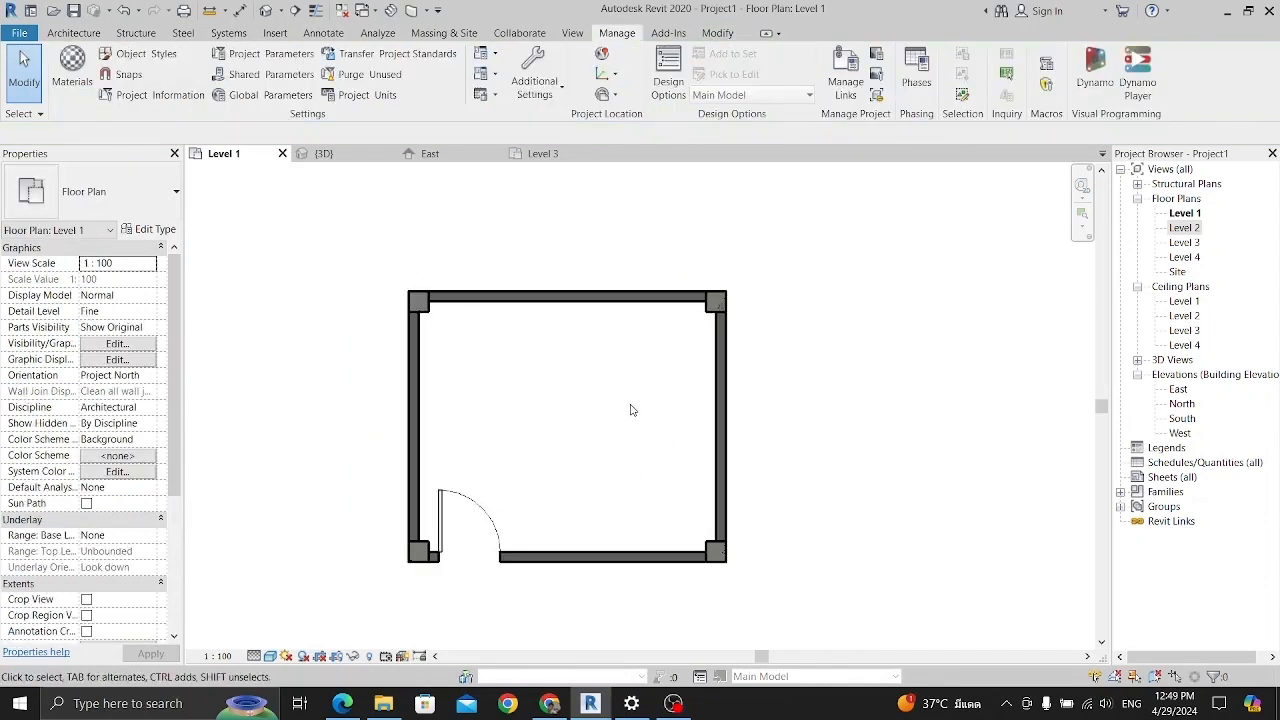
pyautogui.moveTo(625, 409); pyautogui.dragTo(622, 407, button='middle')
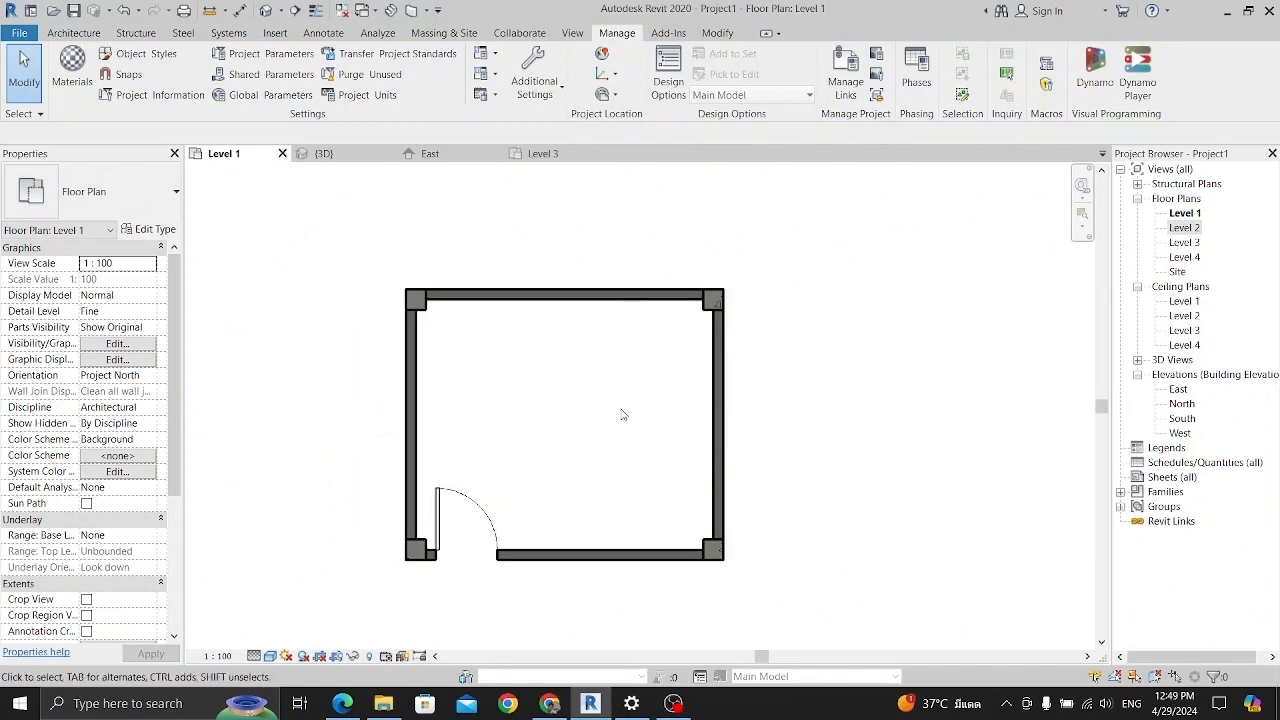
pyautogui.moveTo(645, 426)
pyautogui.mouseDown(button='middle')
pyautogui.moveTo(657, 454)
pyautogui.moveTo(646, 448)
pyautogui.mouseUp(button='middle')
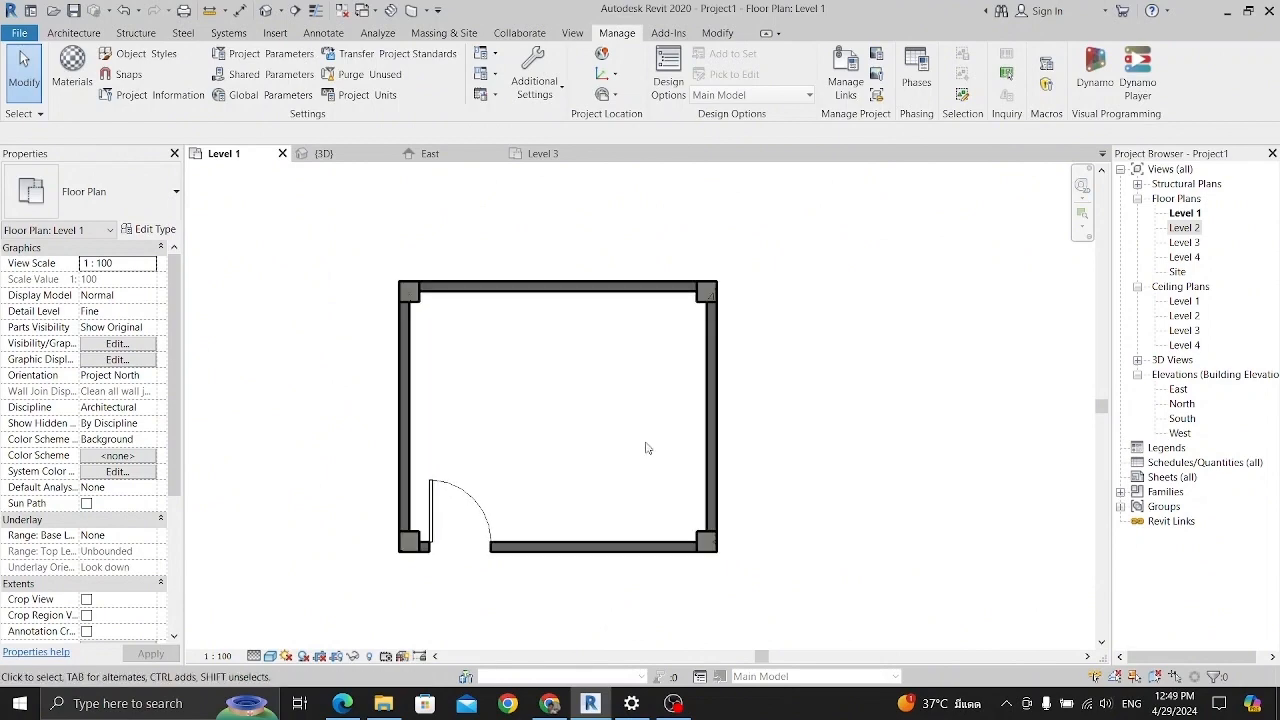
# - Hide the Walls category in the Level 1 floor plan's visibility overrides and compare the plan with Level 3
pyautogui.press('v')
pyautogui.press('v')
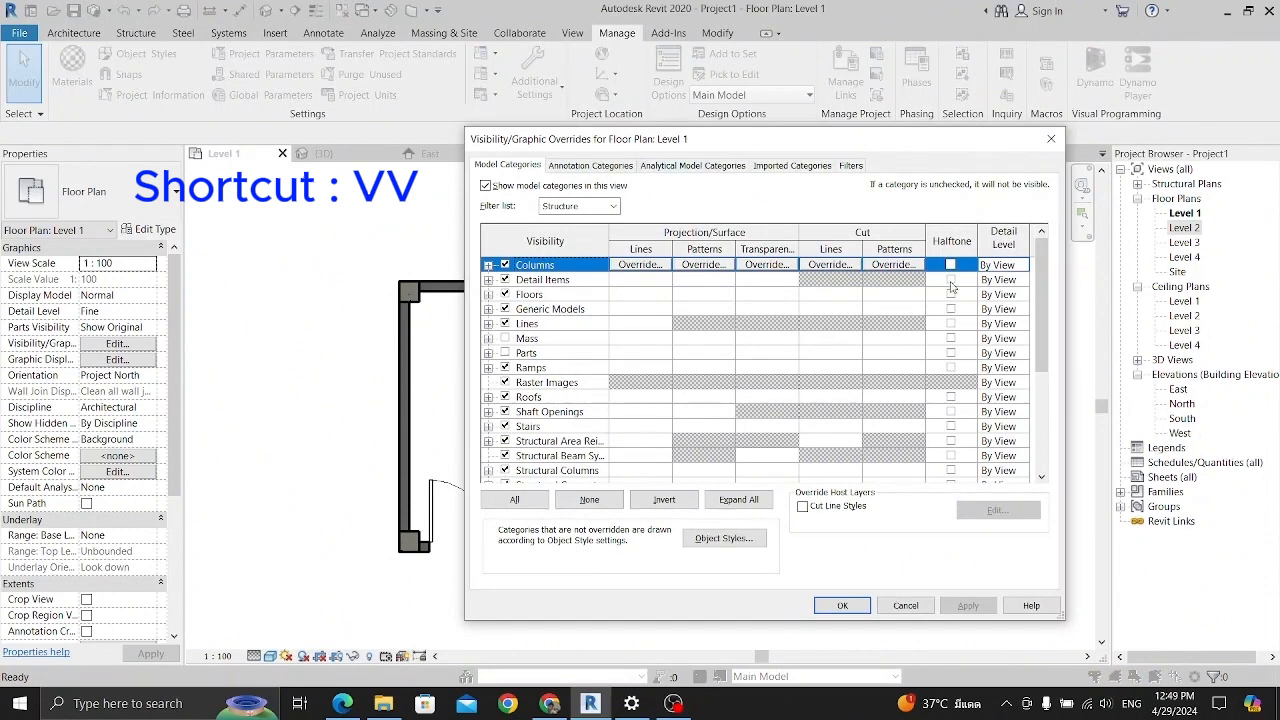
pyautogui.click(575, 310)
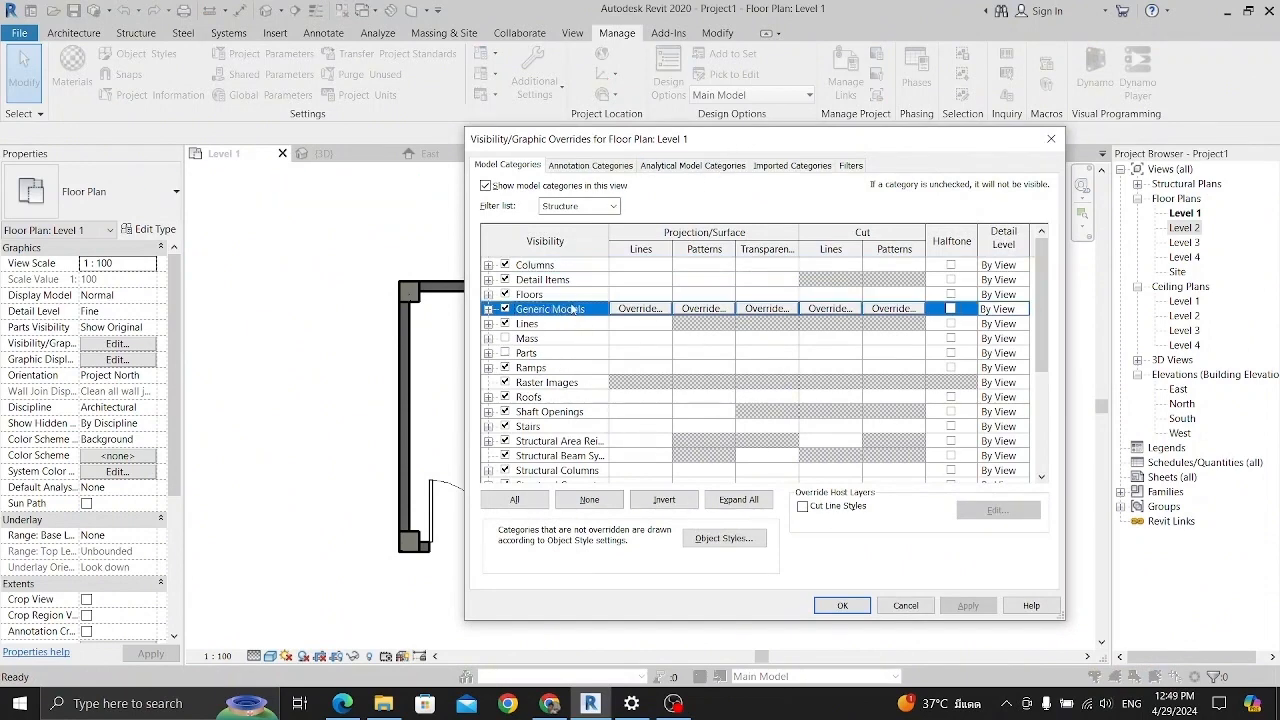
pyautogui.press('w')
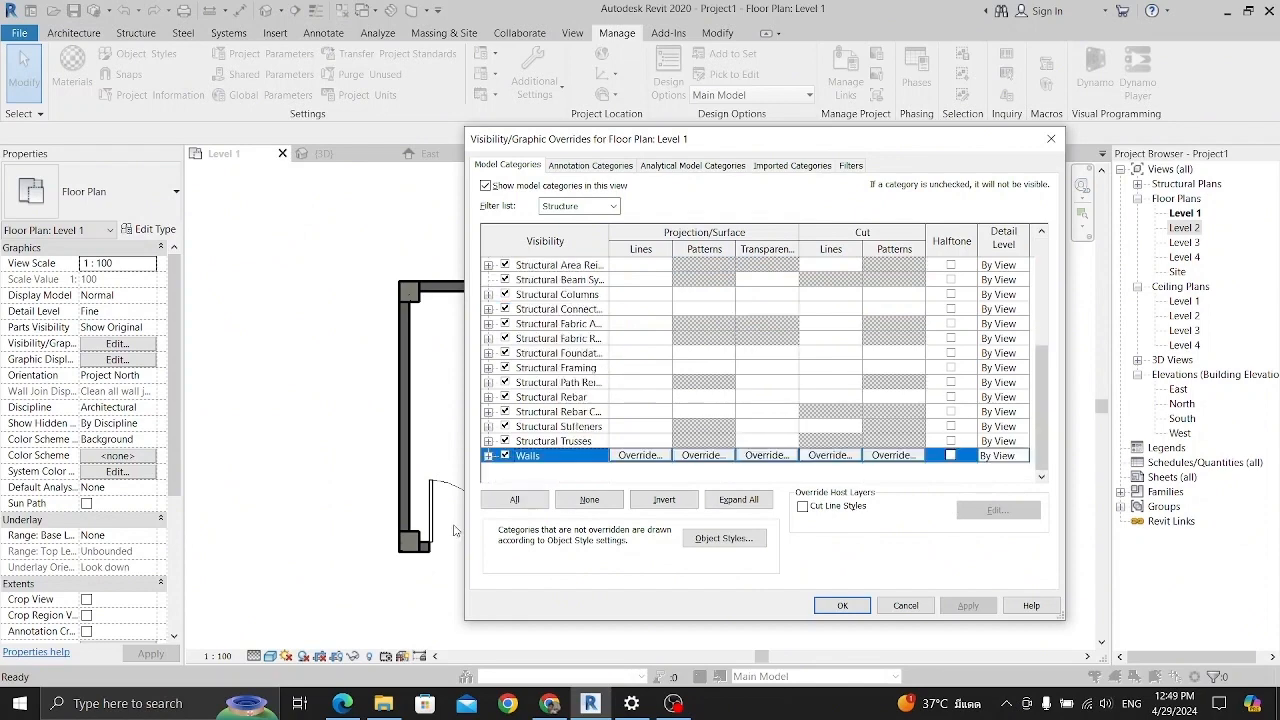
pyautogui.click(507, 456)
pyautogui.click(968, 605)
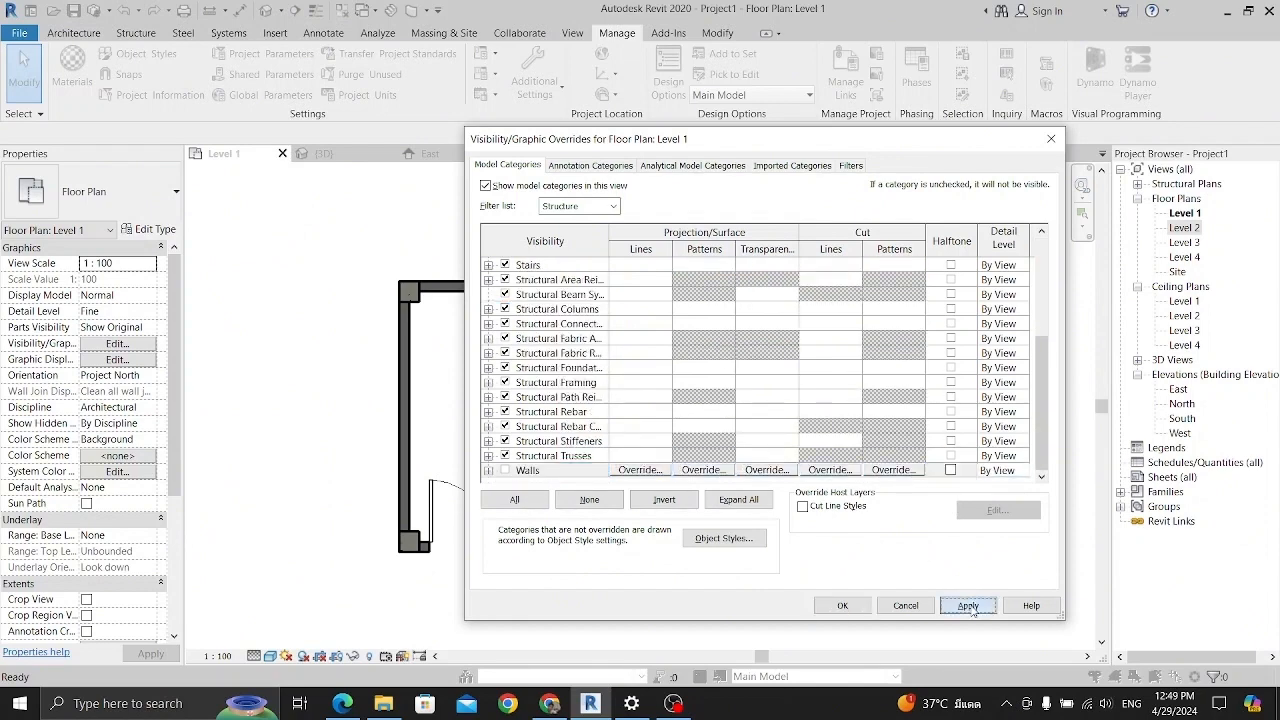
pyautogui.click(885, 608)
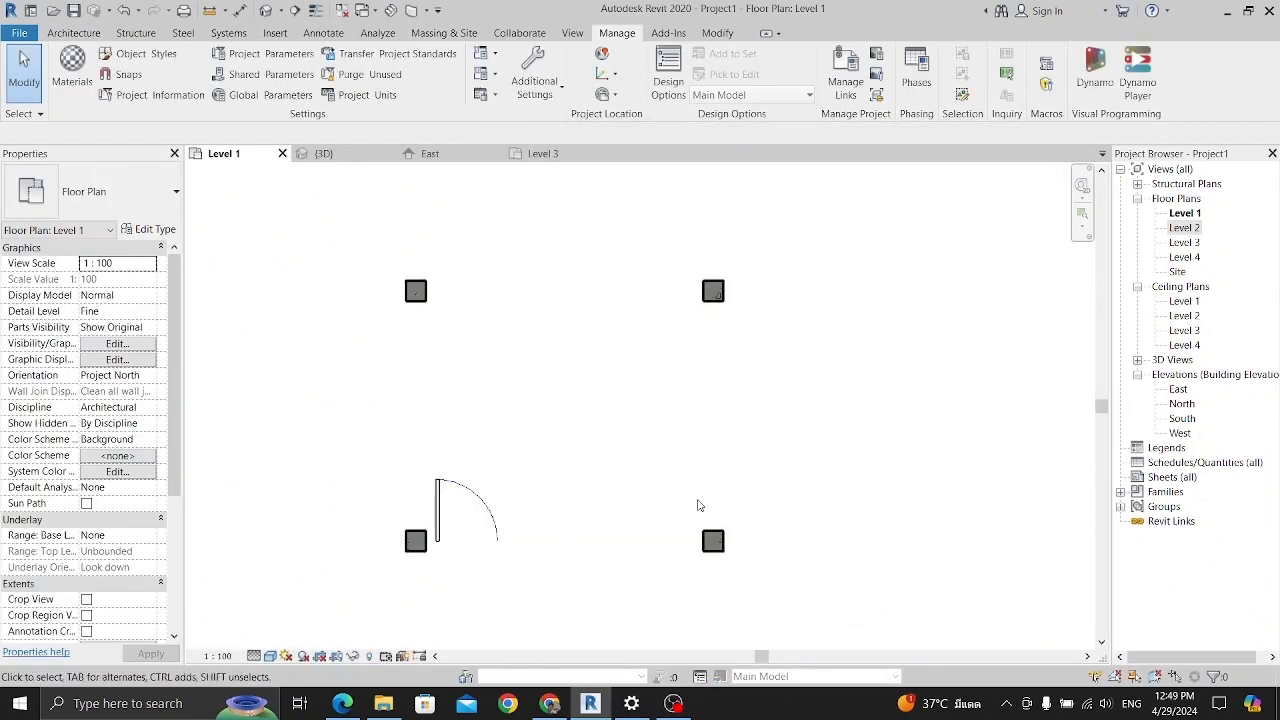
pyautogui.click(536, 155)
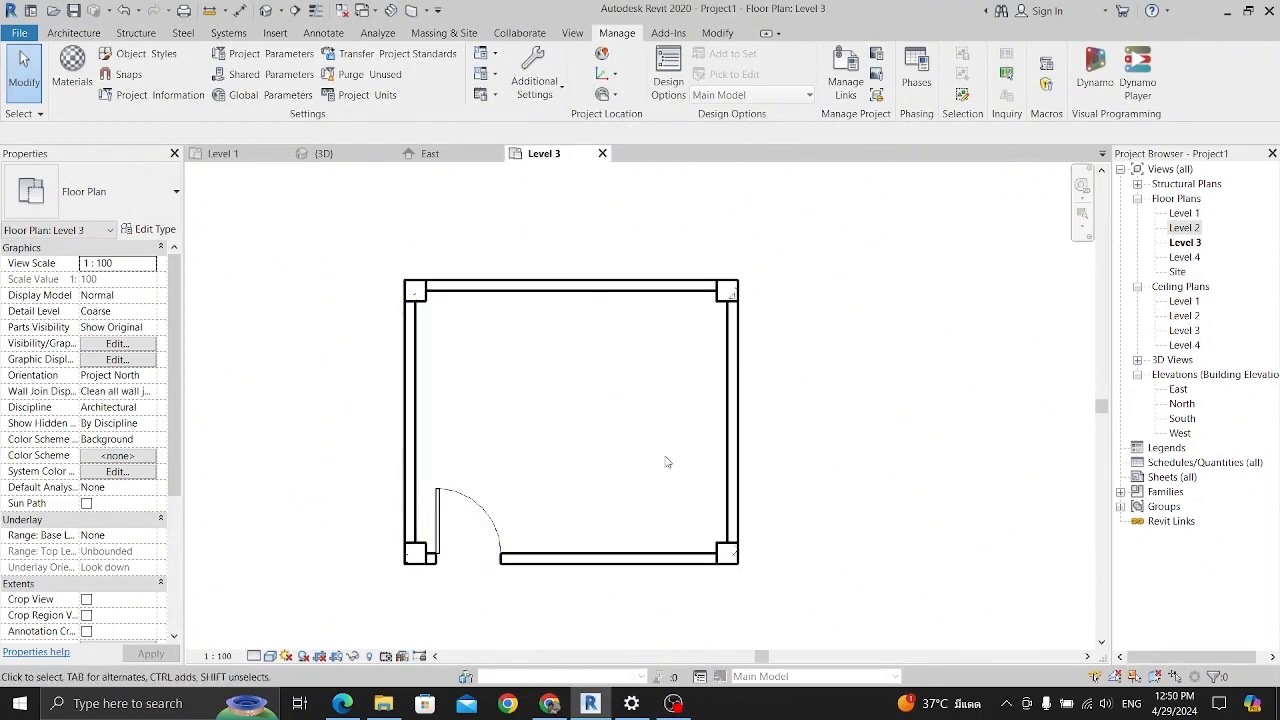
pyautogui.click(222, 153)
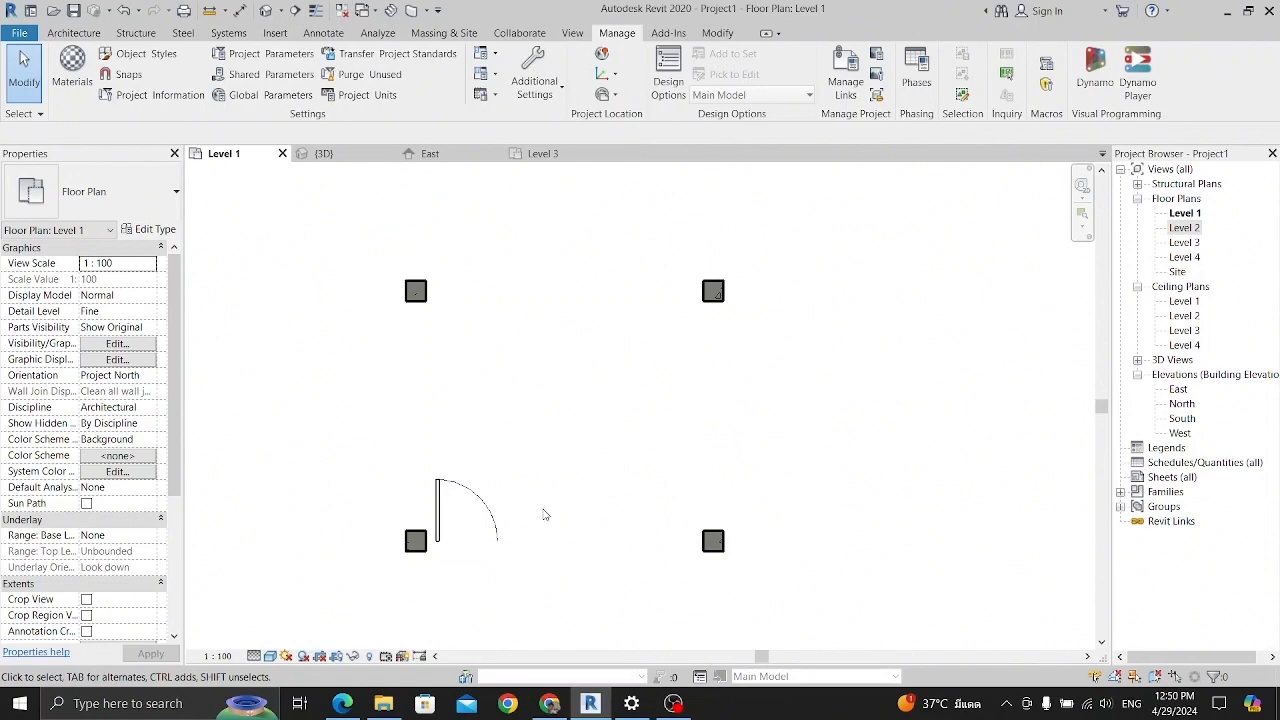
# - Turn the Walls category back on in the Level 1 floor plan's visibility overrides
pyautogui.press('v')
pyautogui.press('g')
pyautogui.click(541, 427)
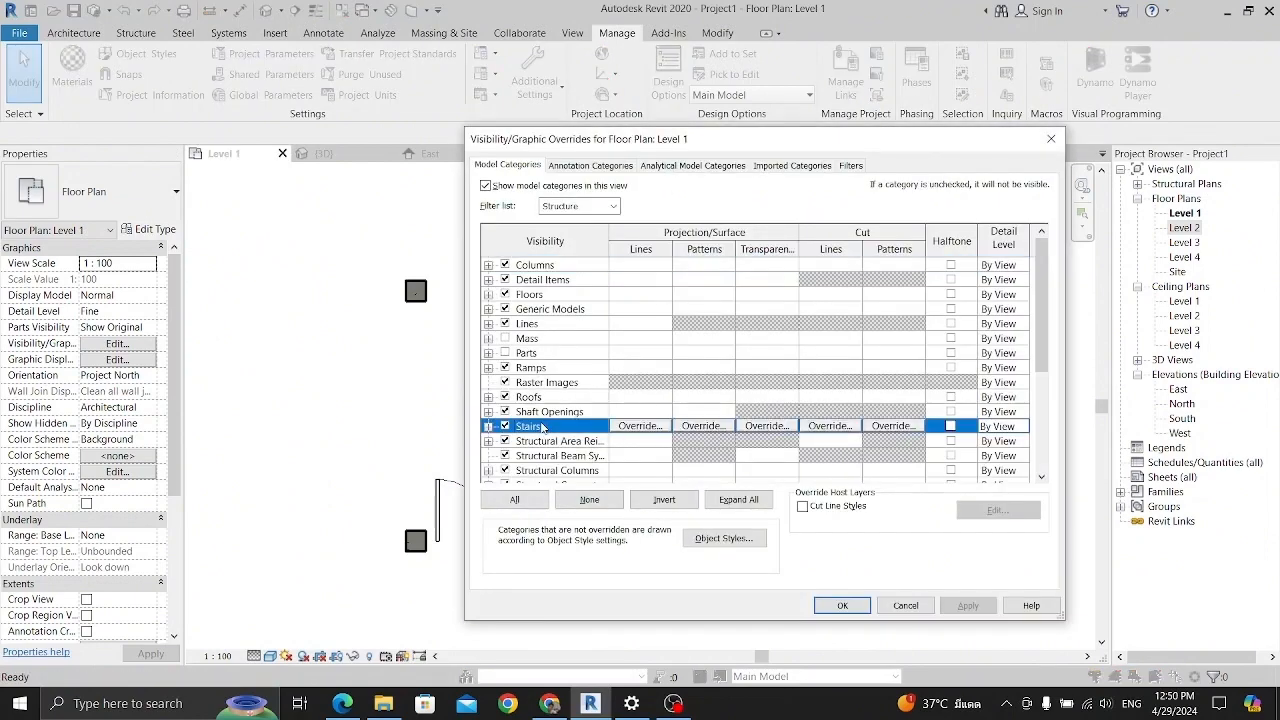
pyautogui.press('w')
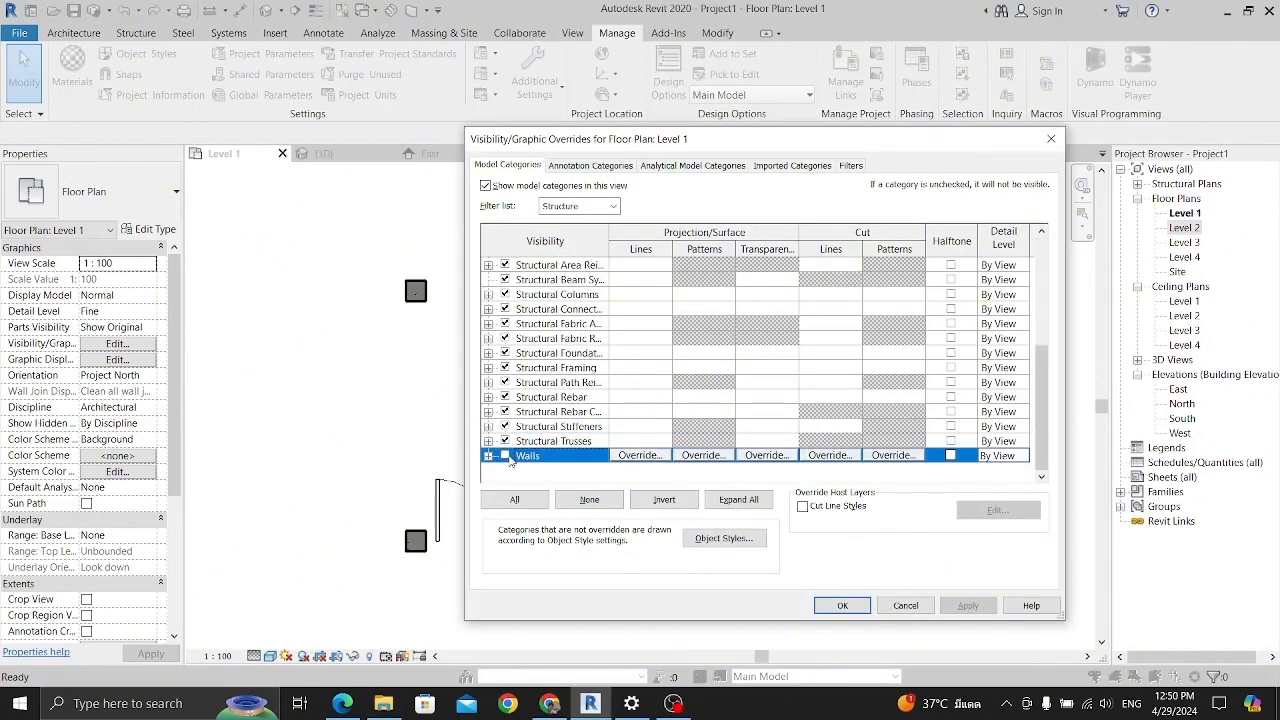
pyautogui.click(506, 456)
pyautogui.click(966, 610)
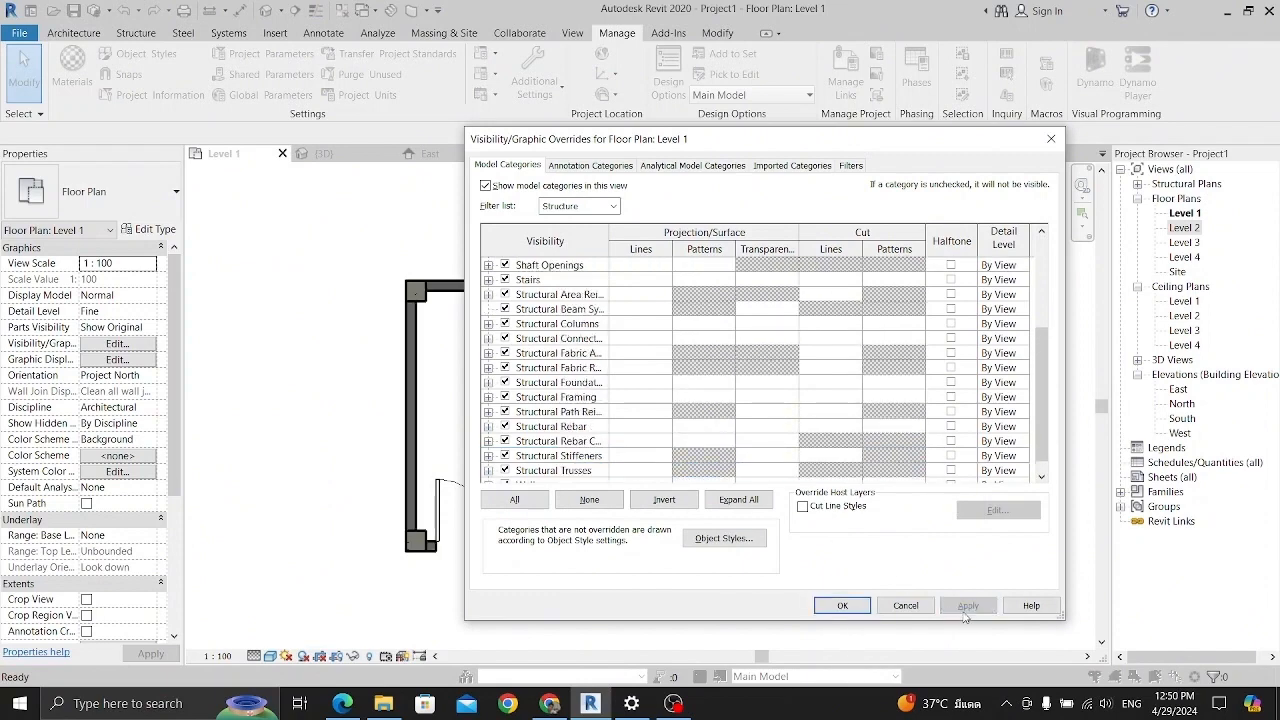
pyautogui.click(842, 606)
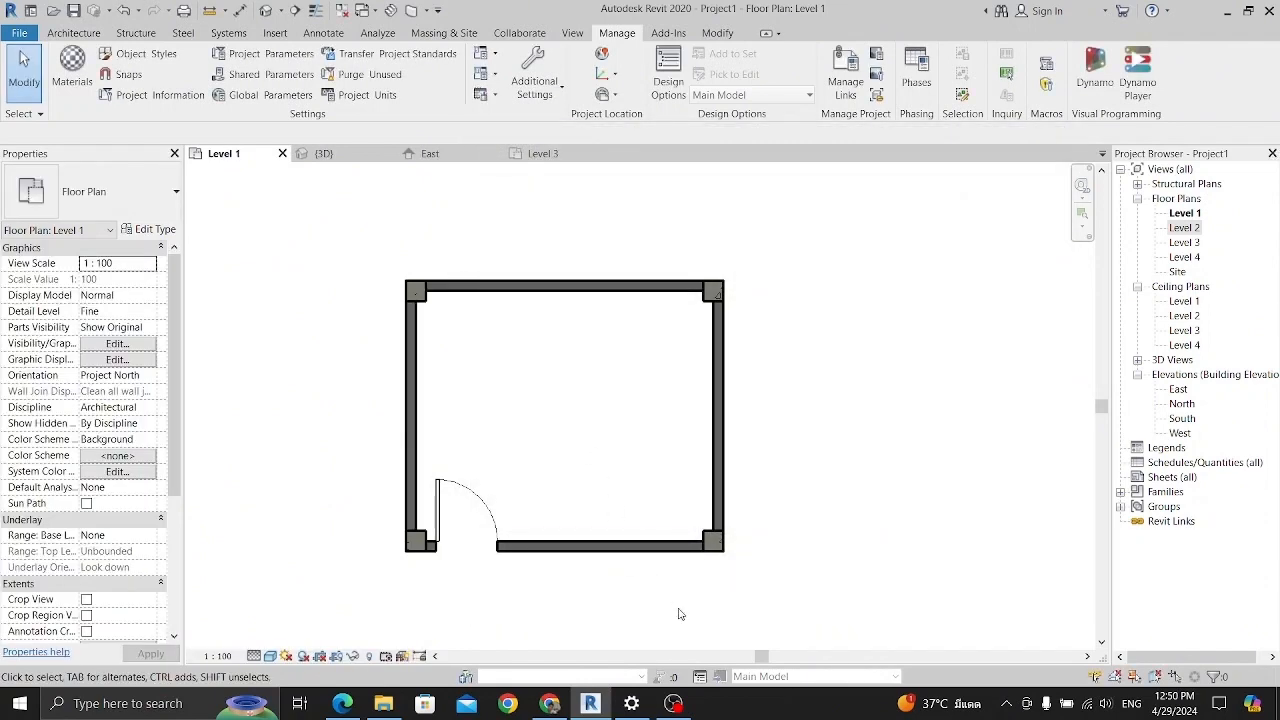
pyautogui.scroll(-1, 597, 523)
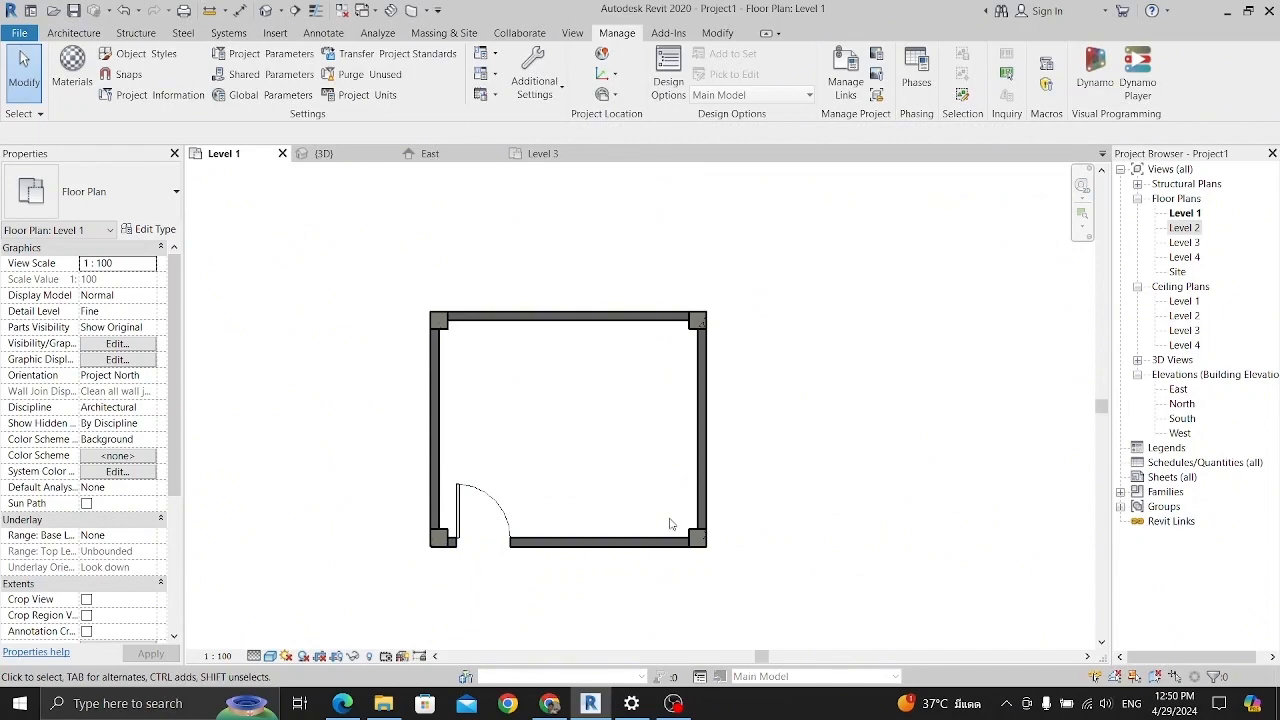
pyautogui.click(673, 703)
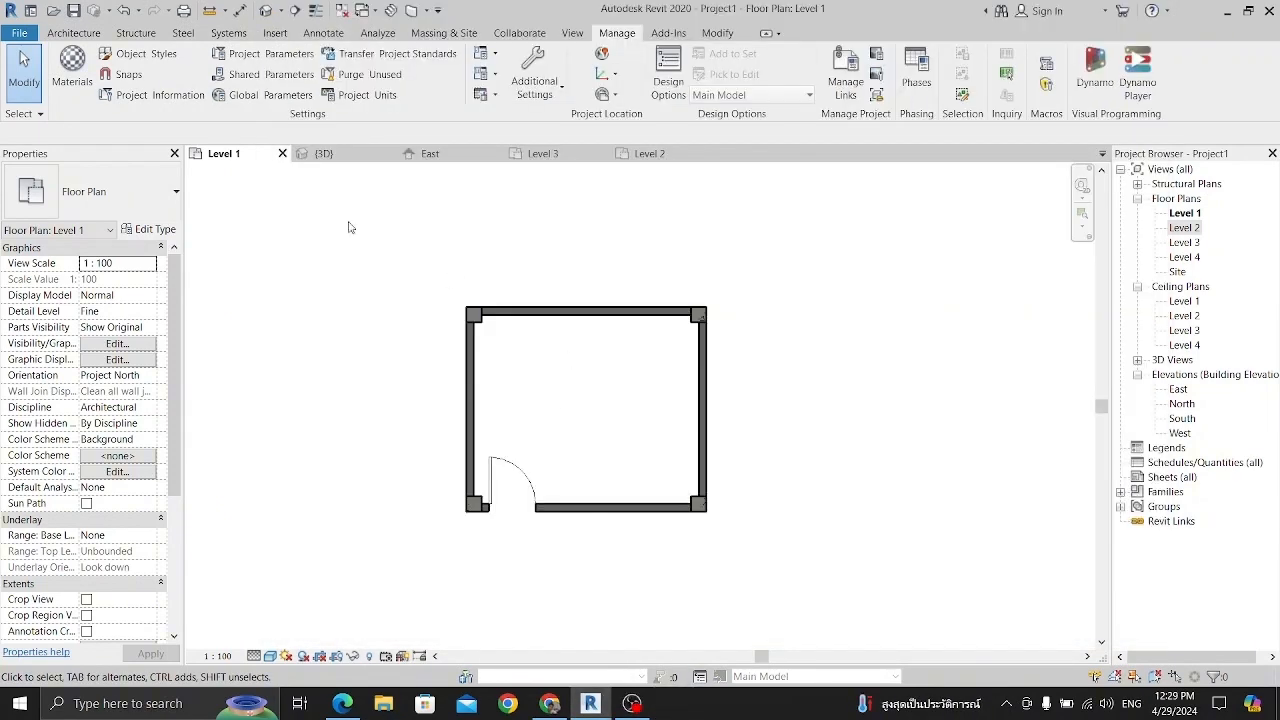
# - Switch to the 3D view and open the Object Styles settings, dismissing the save reminder
pyautogui.click(324, 154)
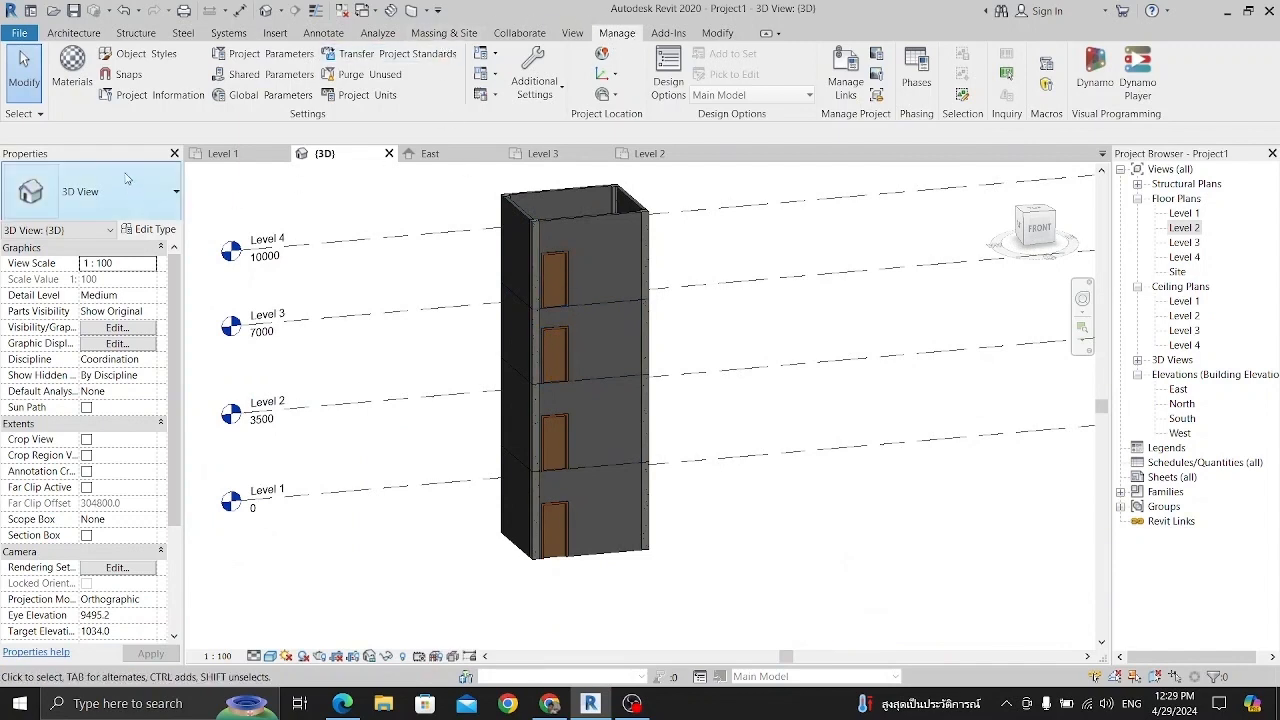
pyautogui.click(140, 54)
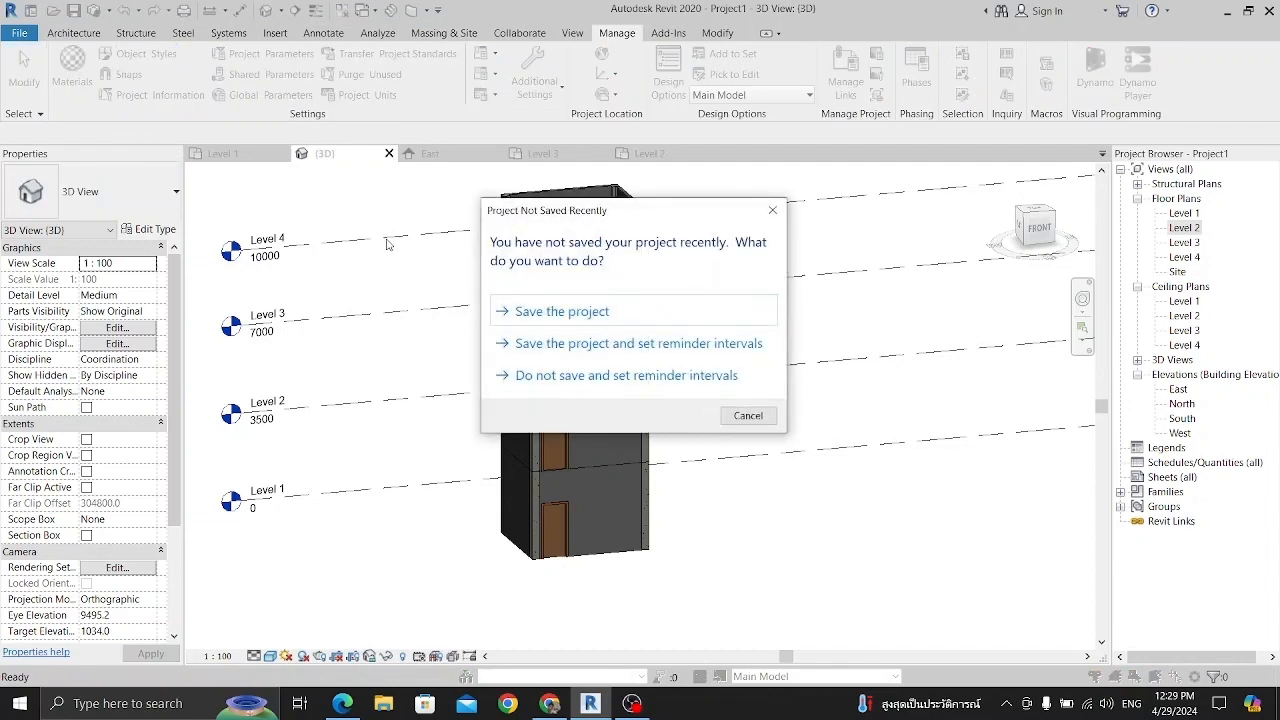
pyautogui.click(748, 415)
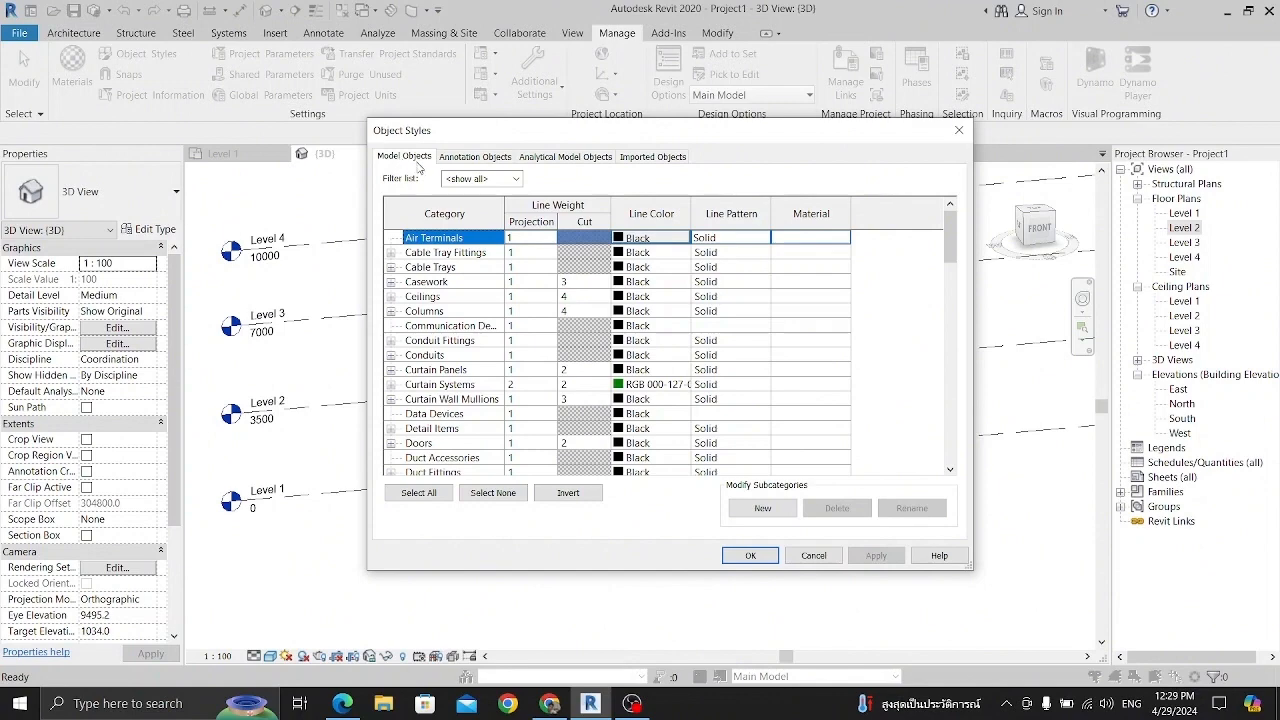
# - Review the object styles for annotation, analytical model and imported objects, and return to the model objects
pyautogui.click(488, 158)
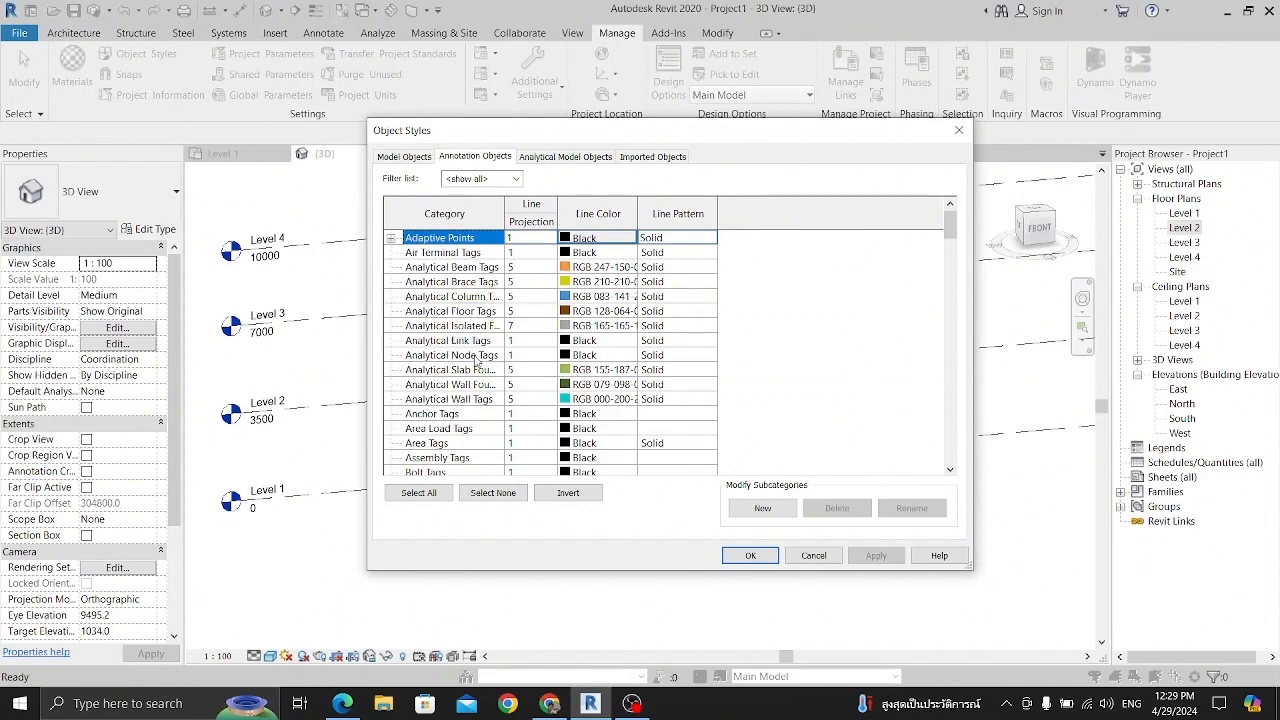
pyautogui.scroll(-3, 478, 360)
pyautogui.scroll(3, 520, 310)
pyautogui.click(575, 160)
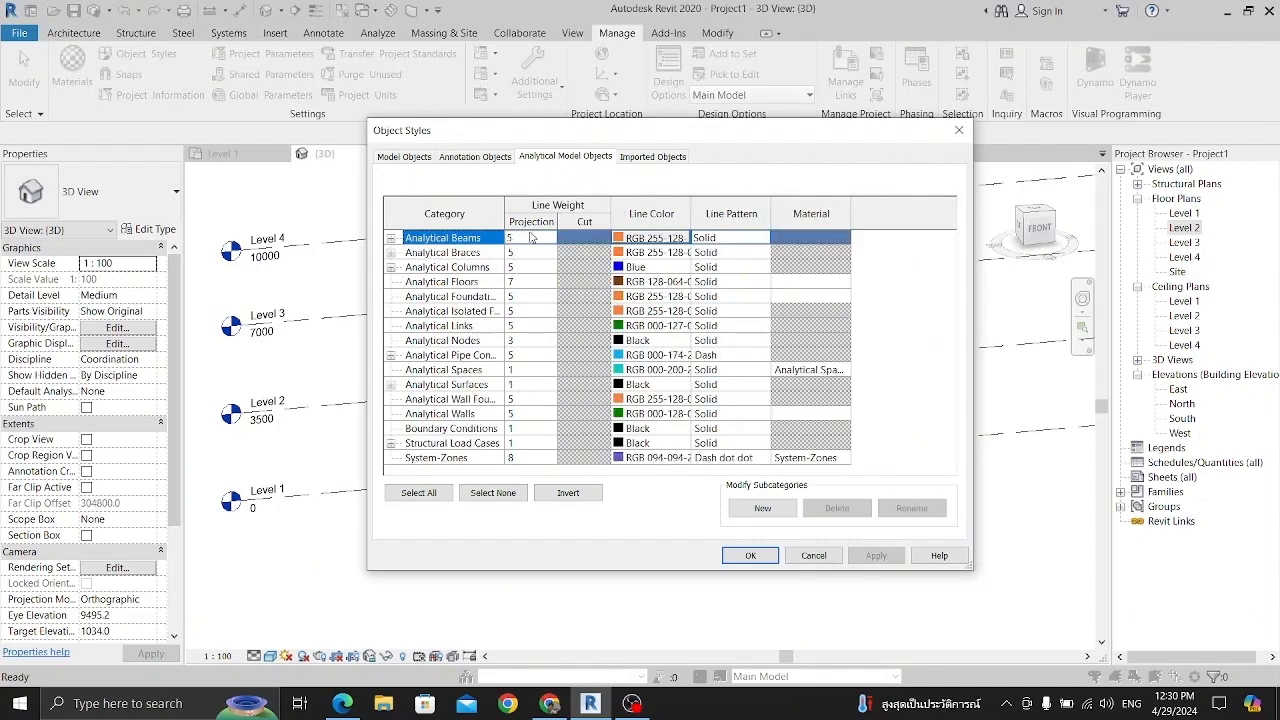
pyautogui.click(648, 158)
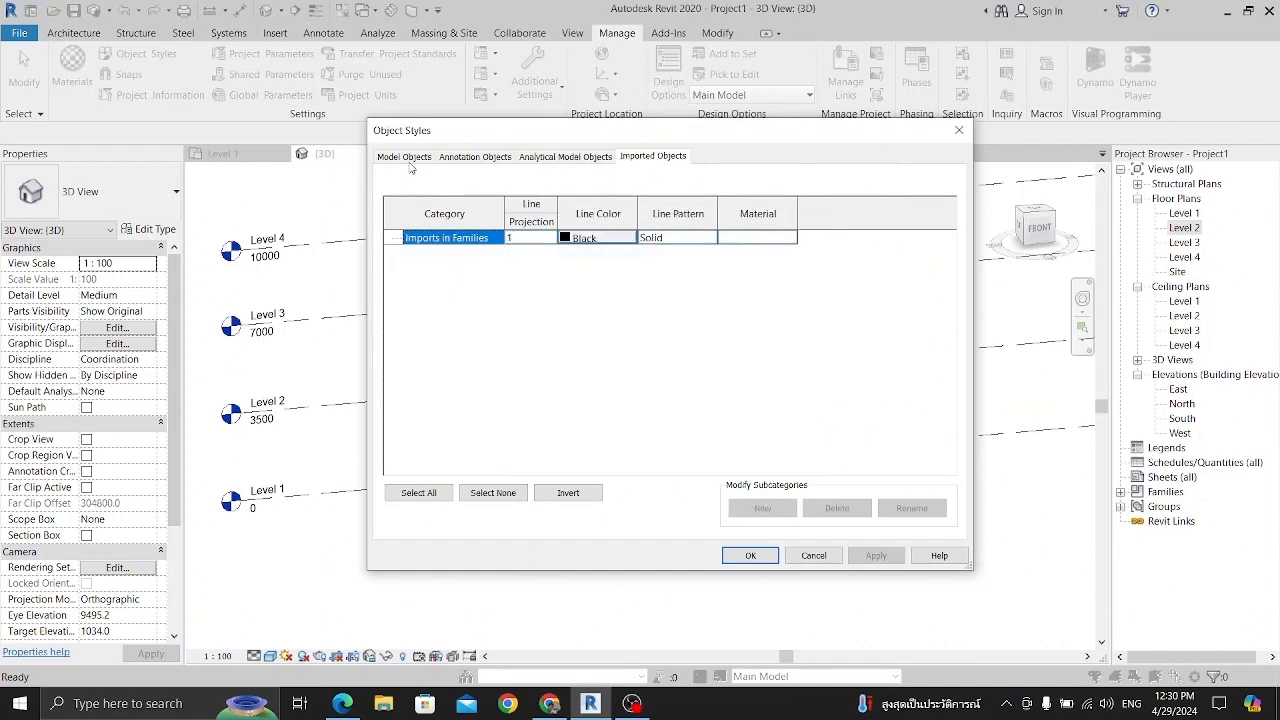
pyautogui.click(408, 157)
pyautogui.moveTo(490, 135); pyautogui.dragTo(495, 135)
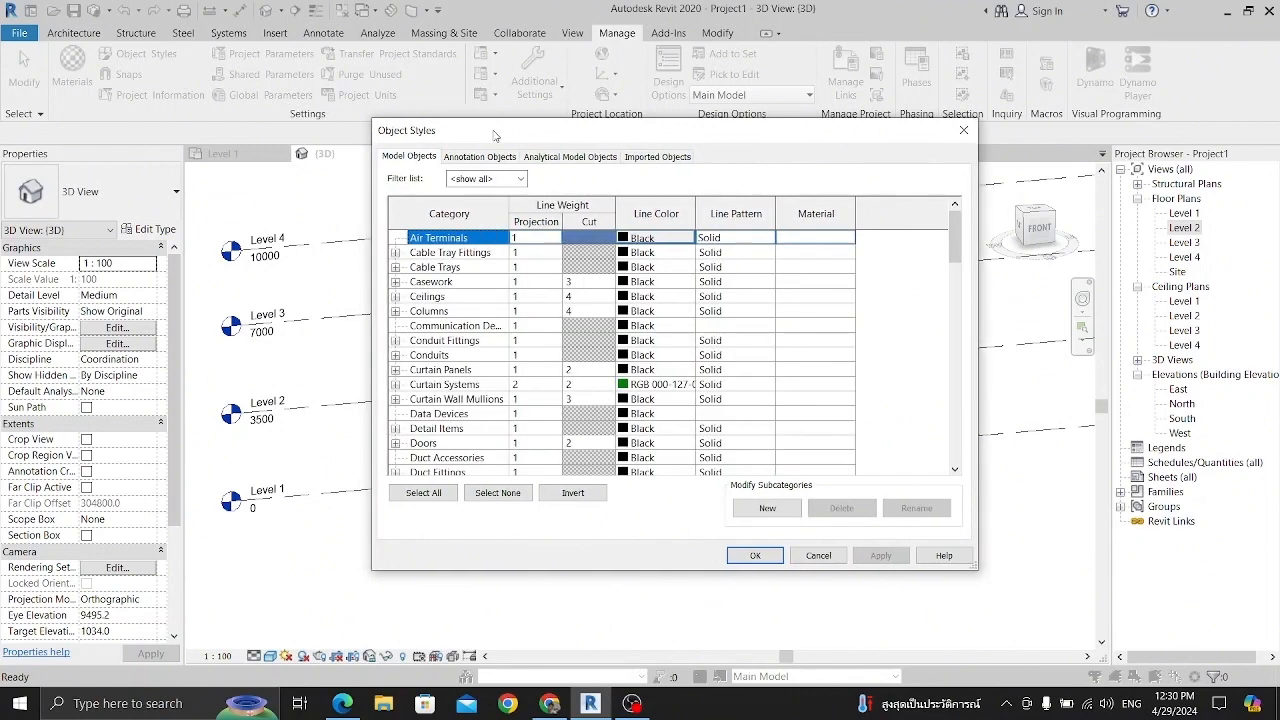
# - Filter the model object categories to Structure only, excluding Architecture, Mechanical, Electrical and Piping
pyautogui.click(521, 179)
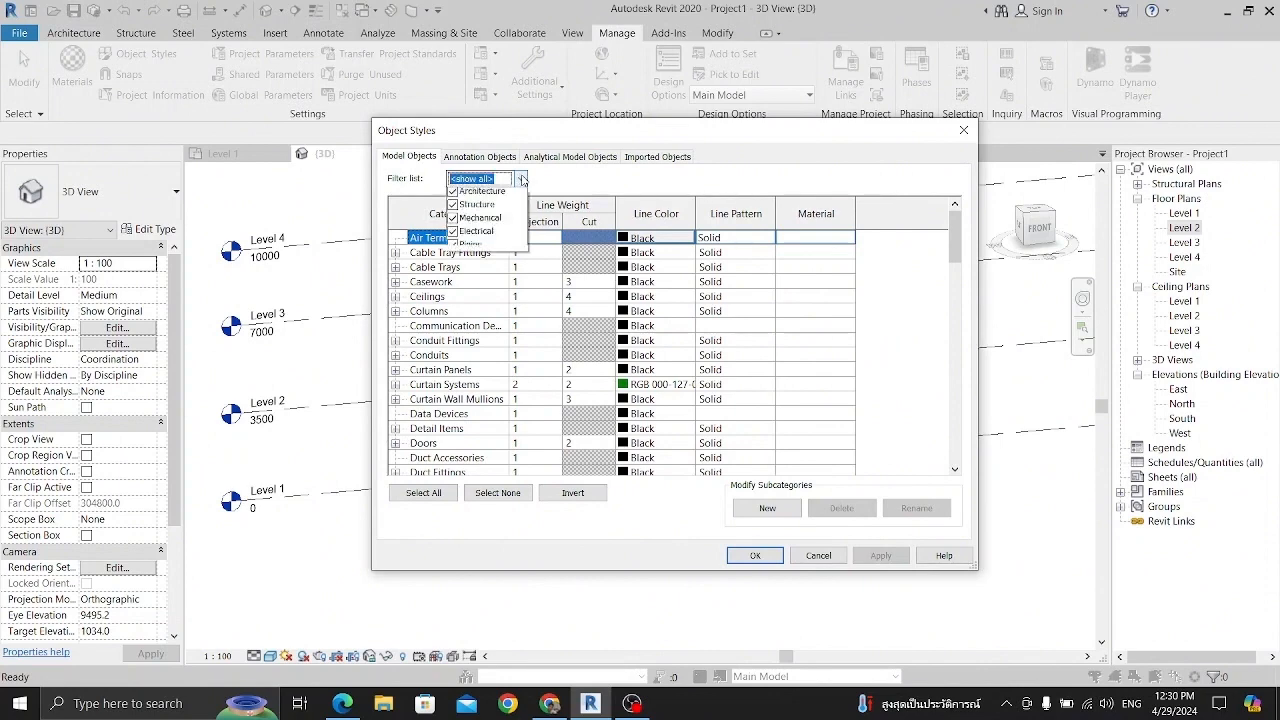
pyautogui.click(453, 195)
pyautogui.click(466, 222)
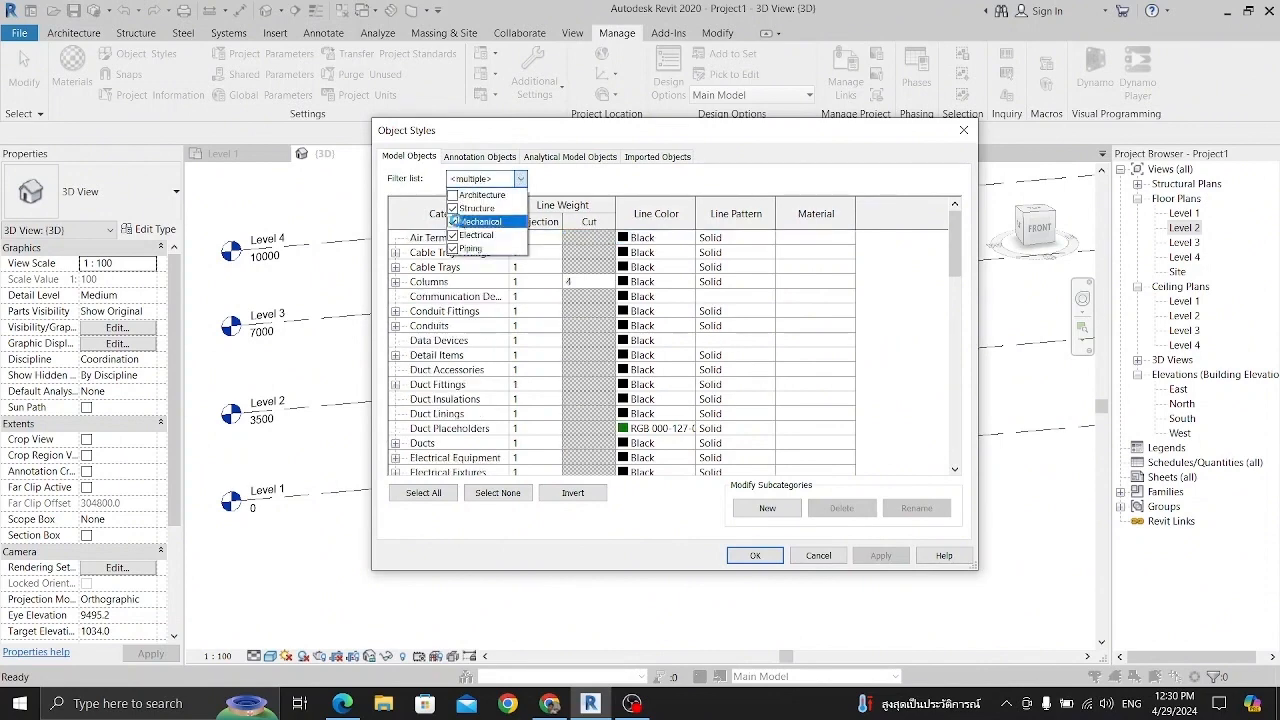
pyautogui.click(466, 235)
pyautogui.click(466, 248)
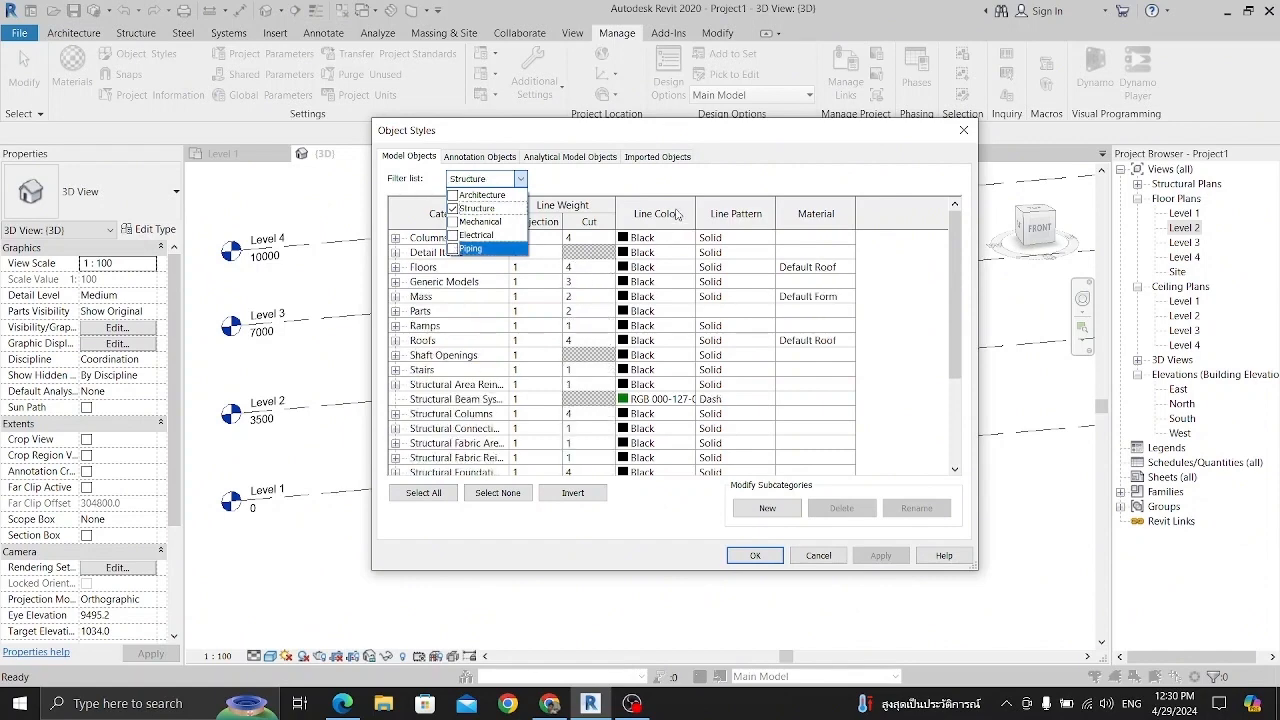
pyautogui.click(732, 176)
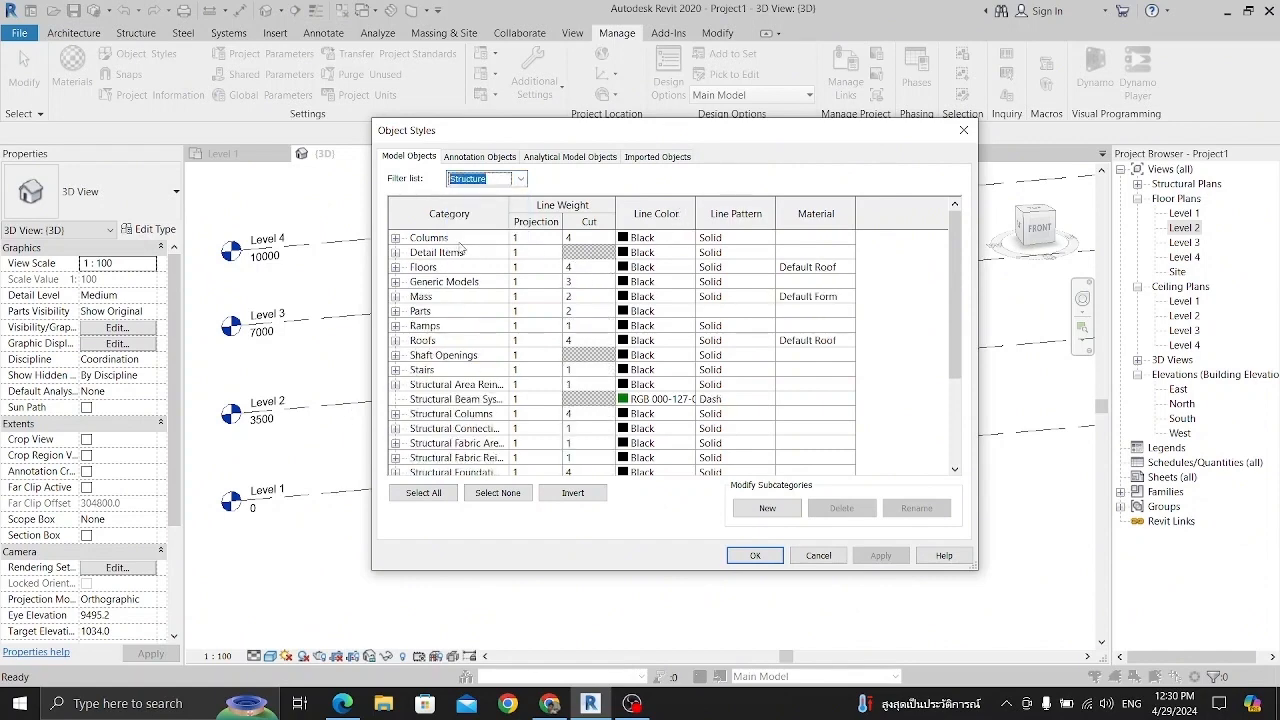
# - Set the Structural Columns category's line color to Red in the object styles
pyautogui.click(464, 281)
pyautogui.scroll(-3, 450, 340)
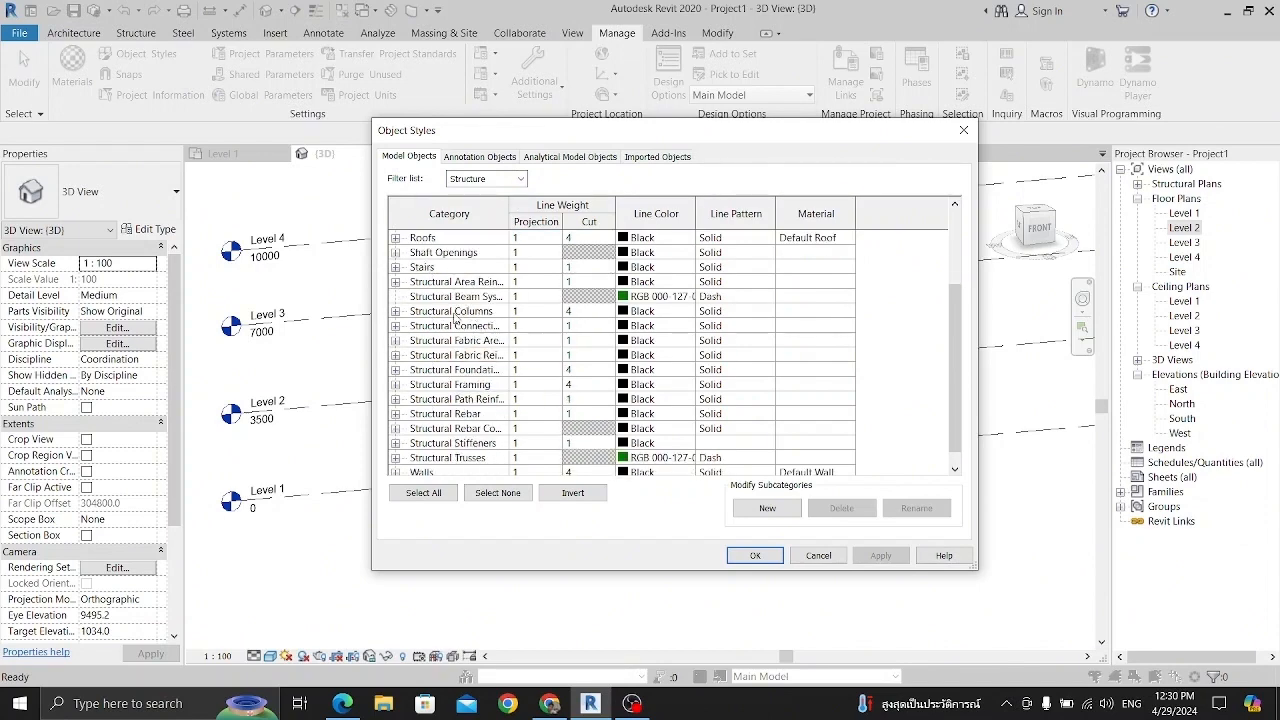
pyautogui.click(457, 313)
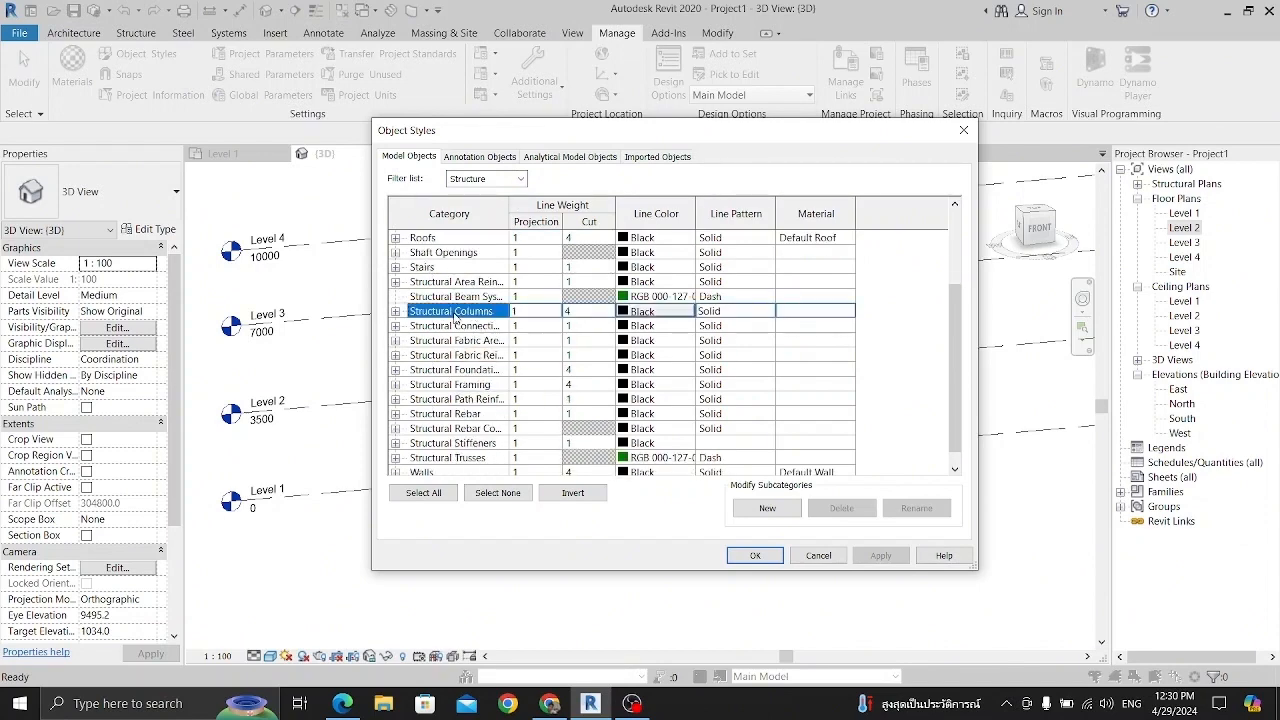
pyautogui.click(668, 316)
pyautogui.moveTo(674, 200); pyautogui.dragTo(782, 186)
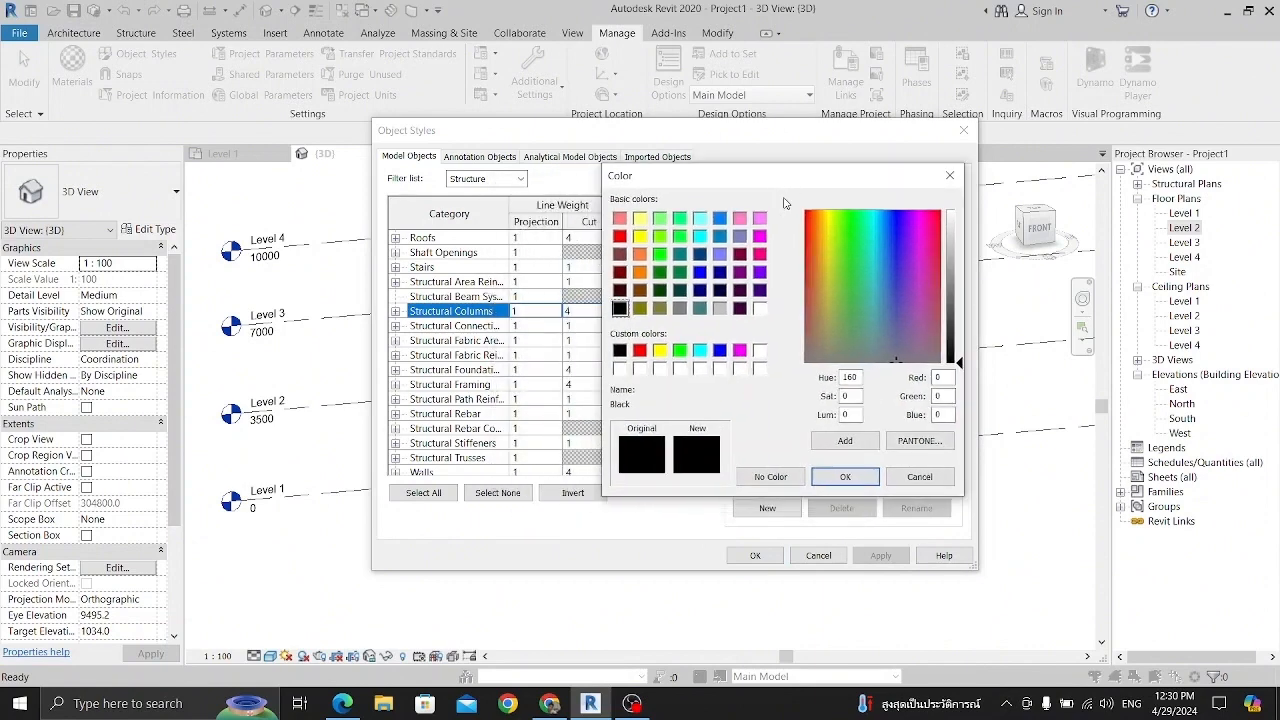
pyautogui.click(640, 349)
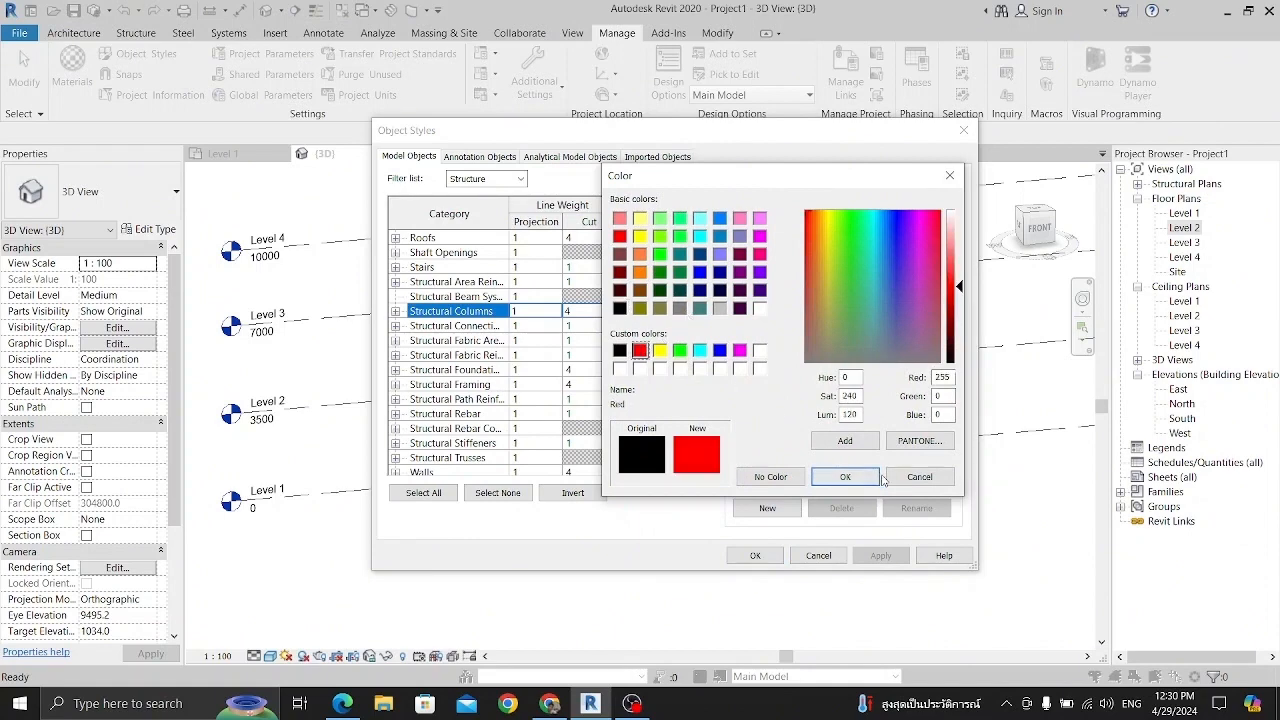
pyautogui.click(845, 477)
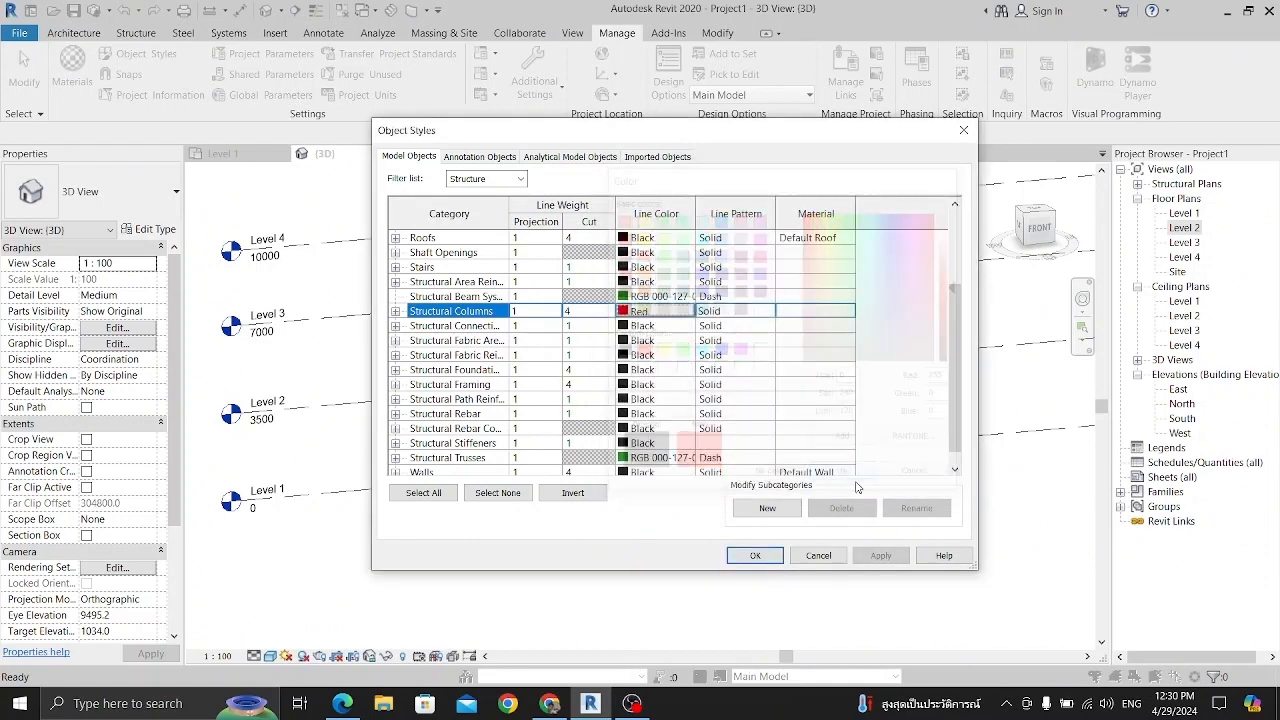
# - Set the Structural Columns cut line weight to 6, then apply and accept the object styles
pyautogui.click(577, 312)
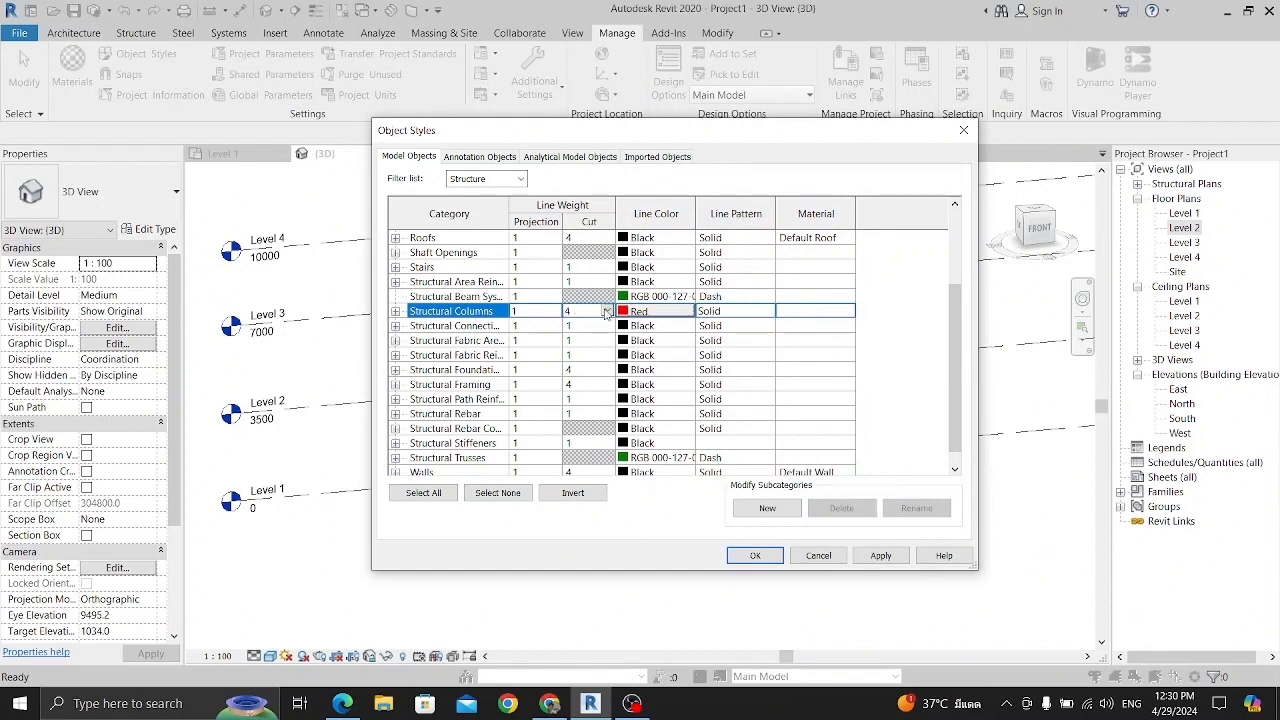
pyautogui.click(605, 312)
pyautogui.click(575, 366)
pyautogui.click(881, 555)
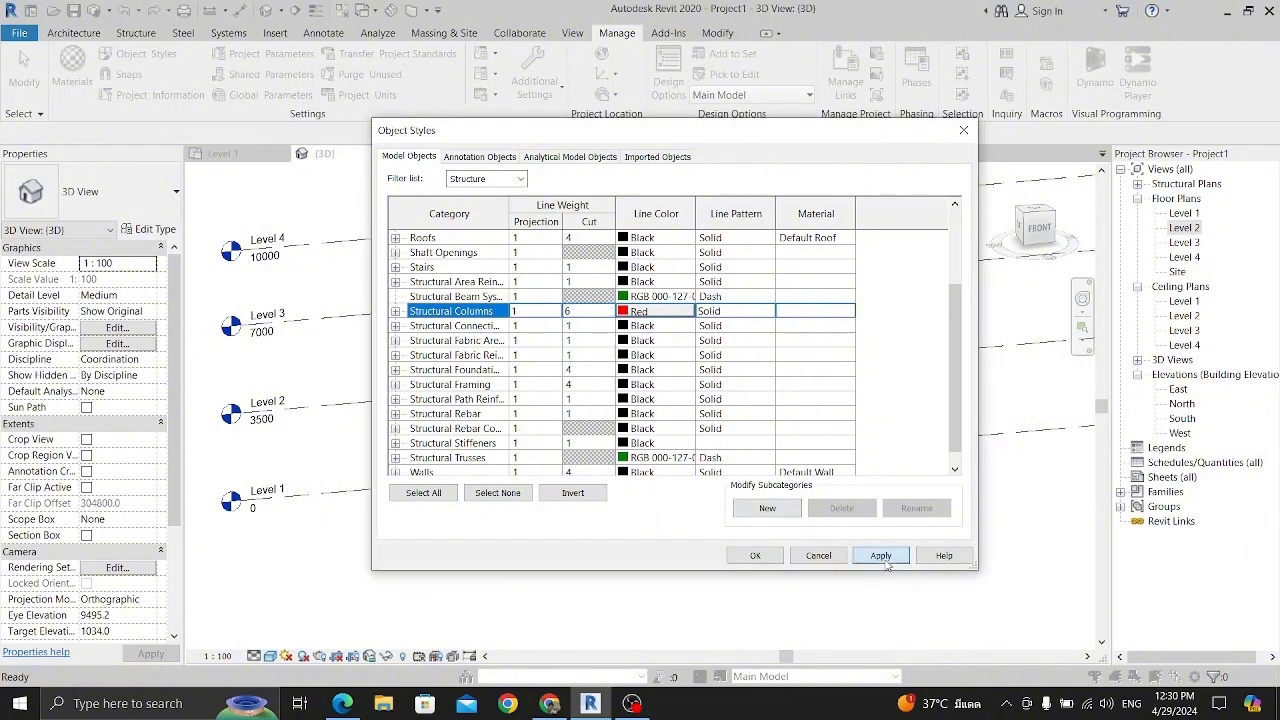
pyautogui.click(757, 556)
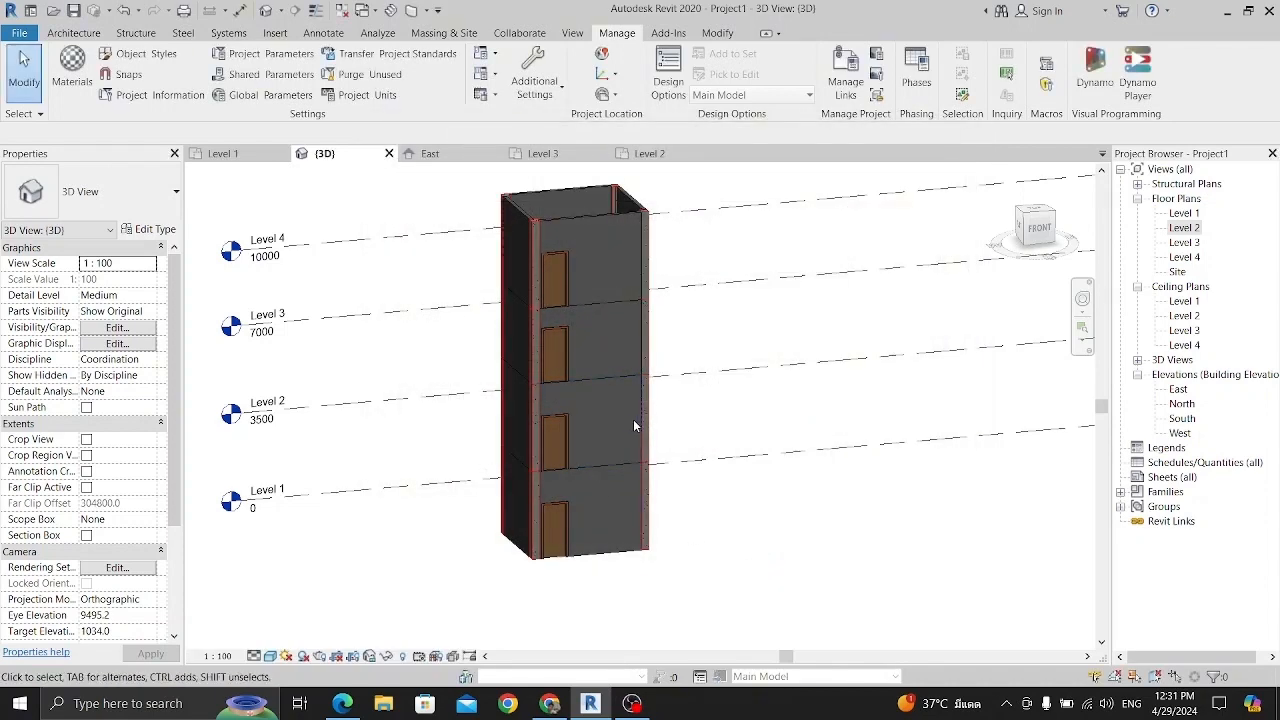
# - Examine the structural columns' lines around the building in the 3D view and in the Level 1 floor plan
pyautogui.keyDown('shift'); pyautogui.moveTo(637, 426); pyautogui.dragTo(669, 473, button='middle'); pyautogui.keyUp('shift')
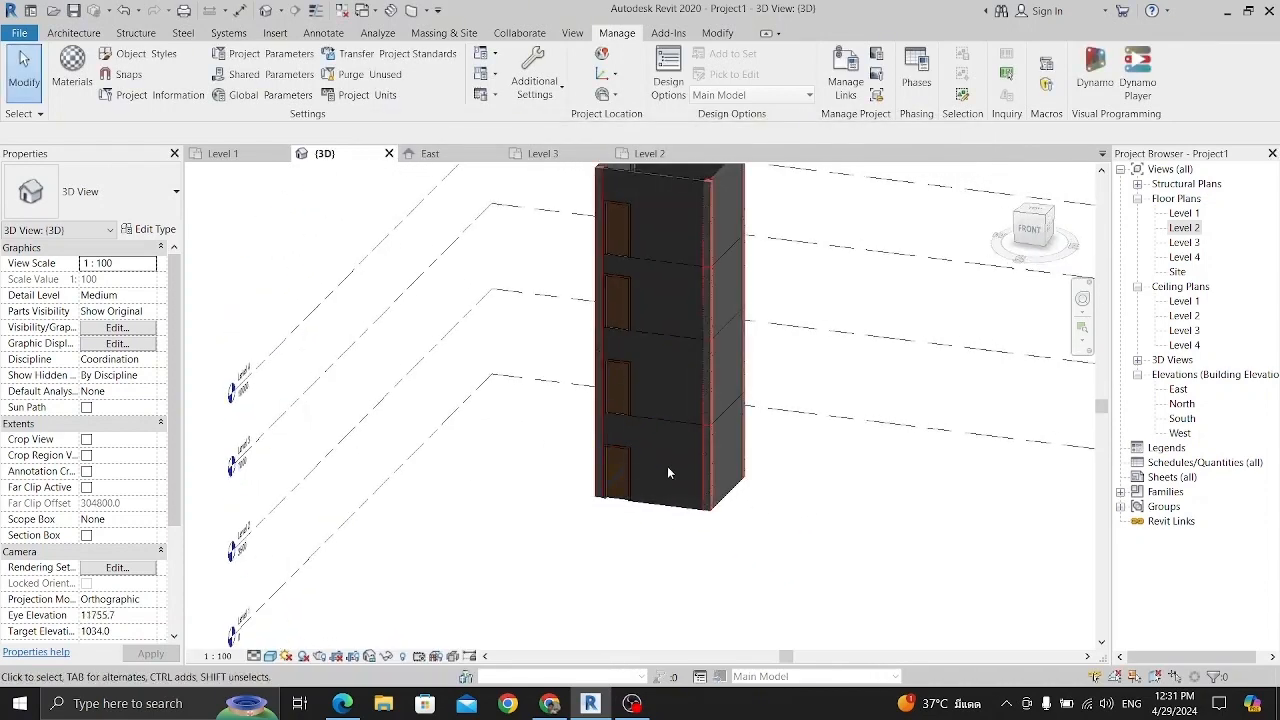
pyautogui.scroll(1, 709, 228)
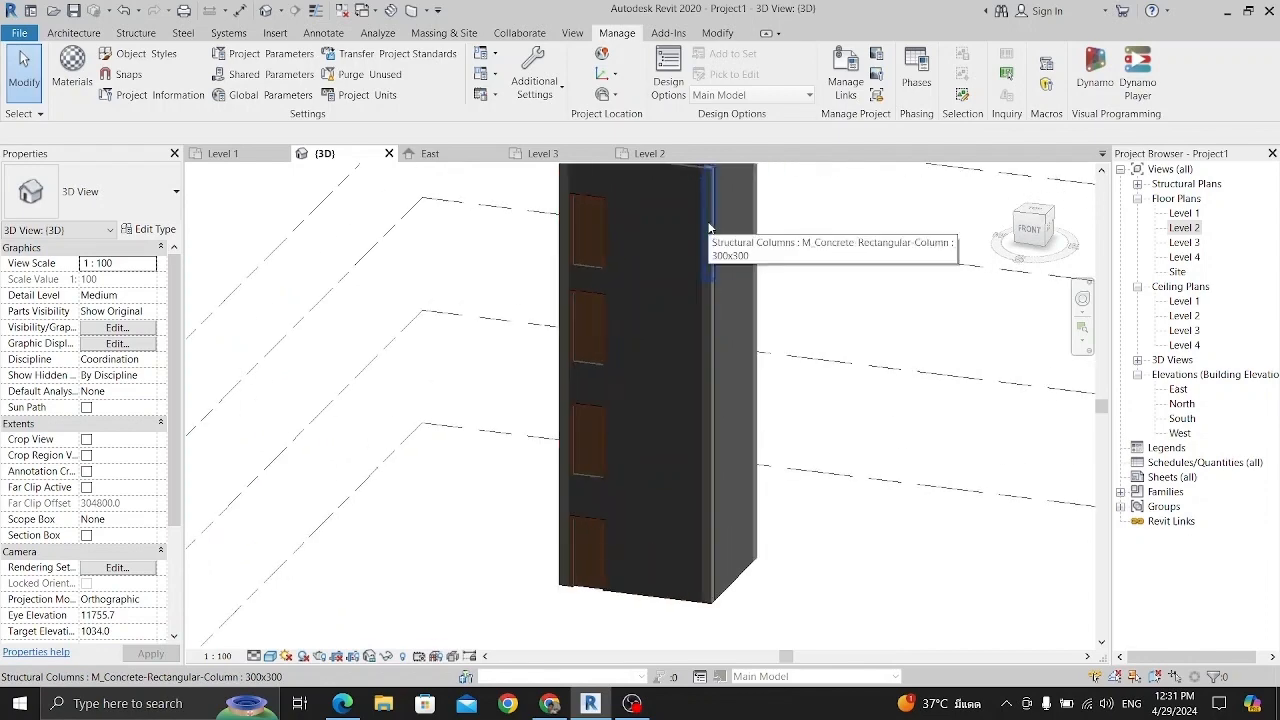
pyautogui.scroll(-3, 709, 228)
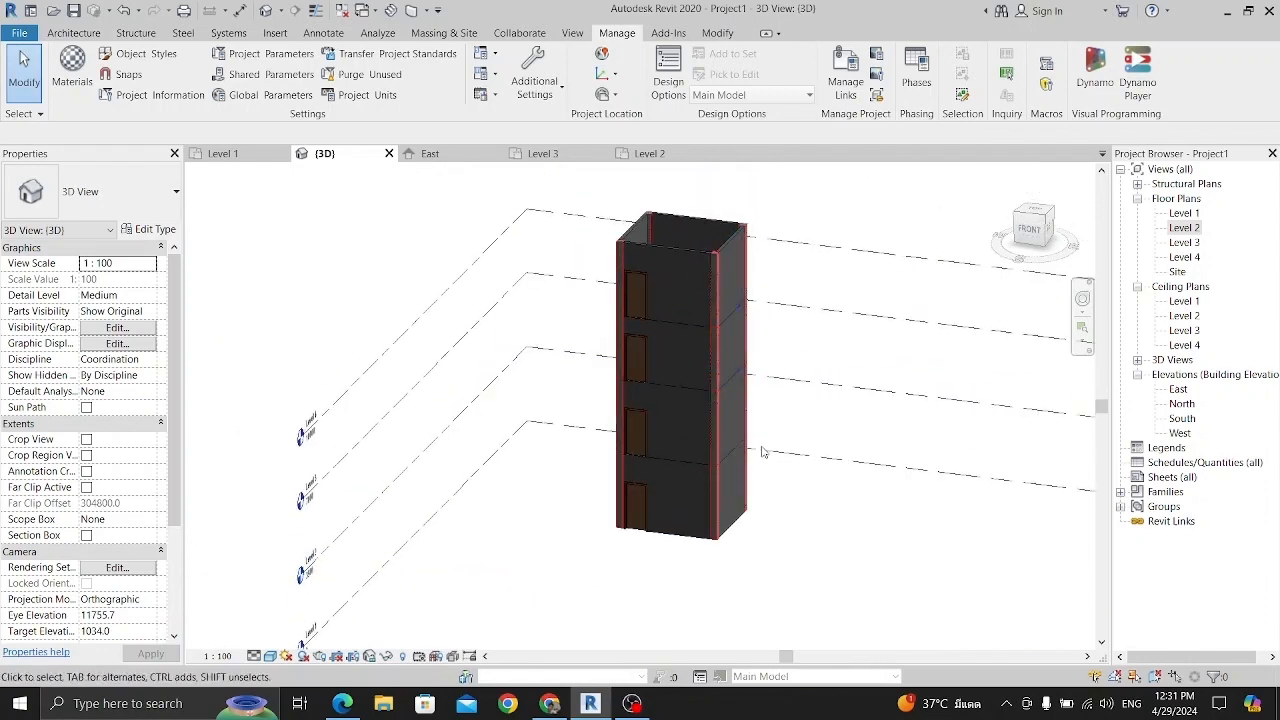
pyautogui.scroll(2, 724, 284)
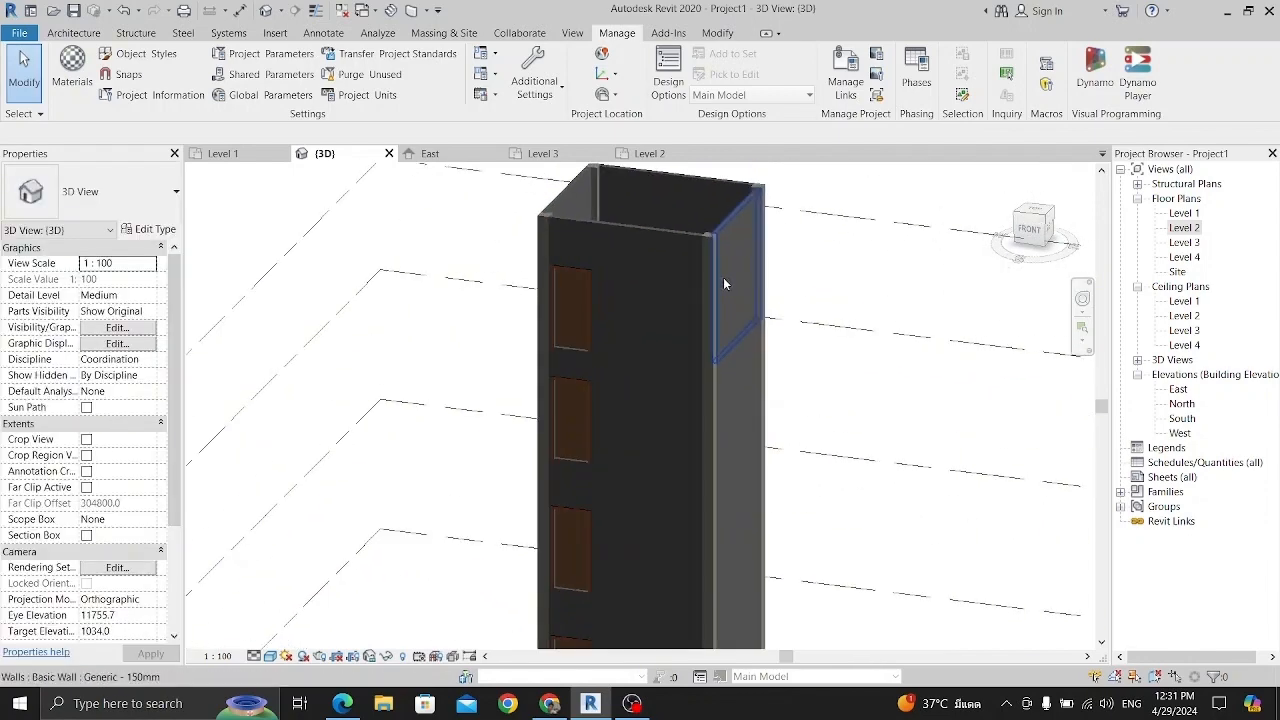
pyautogui.keyDown('shift'); pyautogui.moveTo(638, 358); pyautogui.dragTo(431, 352, button='middle'); pyautogui.keyUp('shift')
pyautogui.click(279, 170)
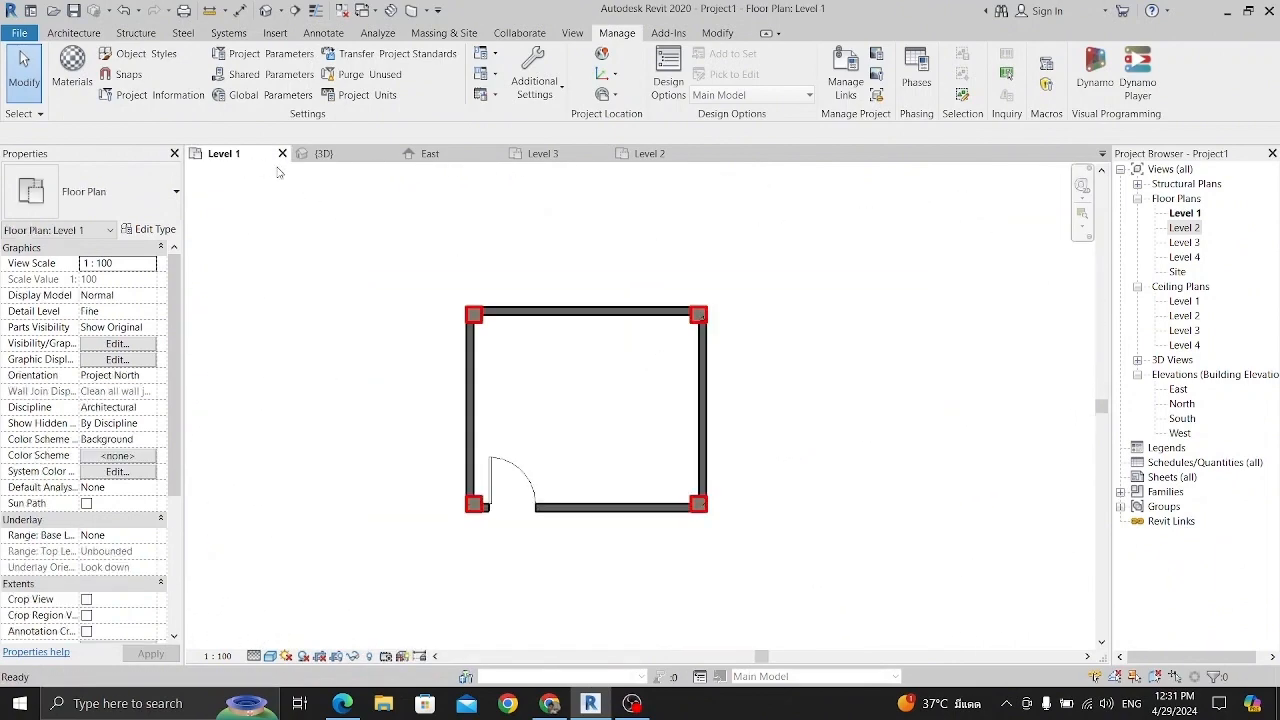
pyautogui.scroll(2, 480, 320)
pyautogui.scroll(2, 488, 292)
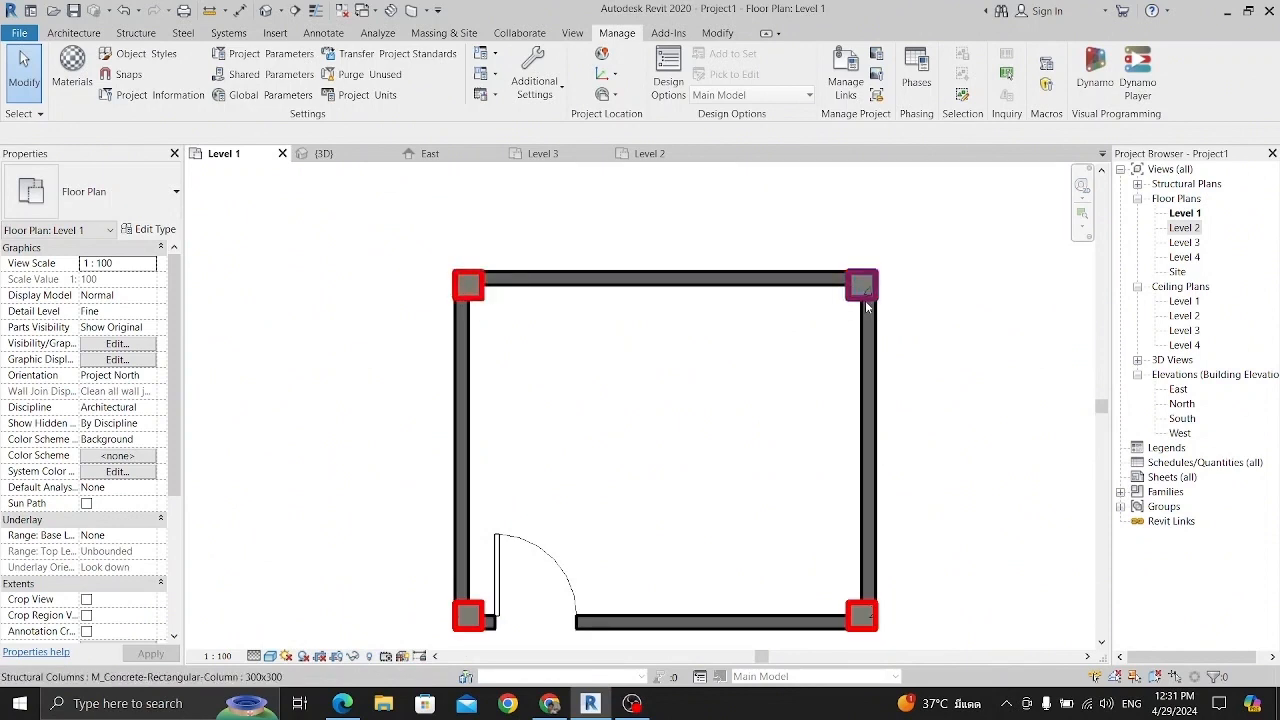
pyautogui.moveTo(862, 285); pyautogui.dragTo(838, 267, button='middle')
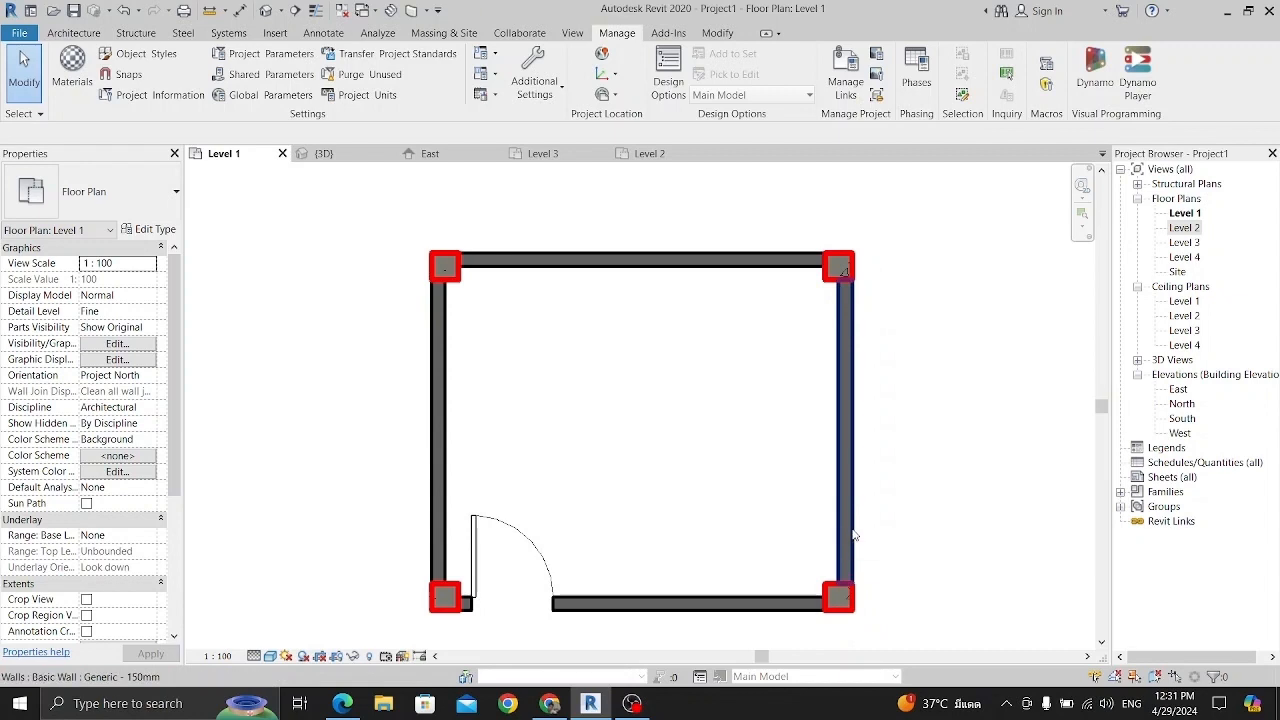
pyautogui.moveTo(686, 494); pyautogui.dragTo(654, 515, button='middle')
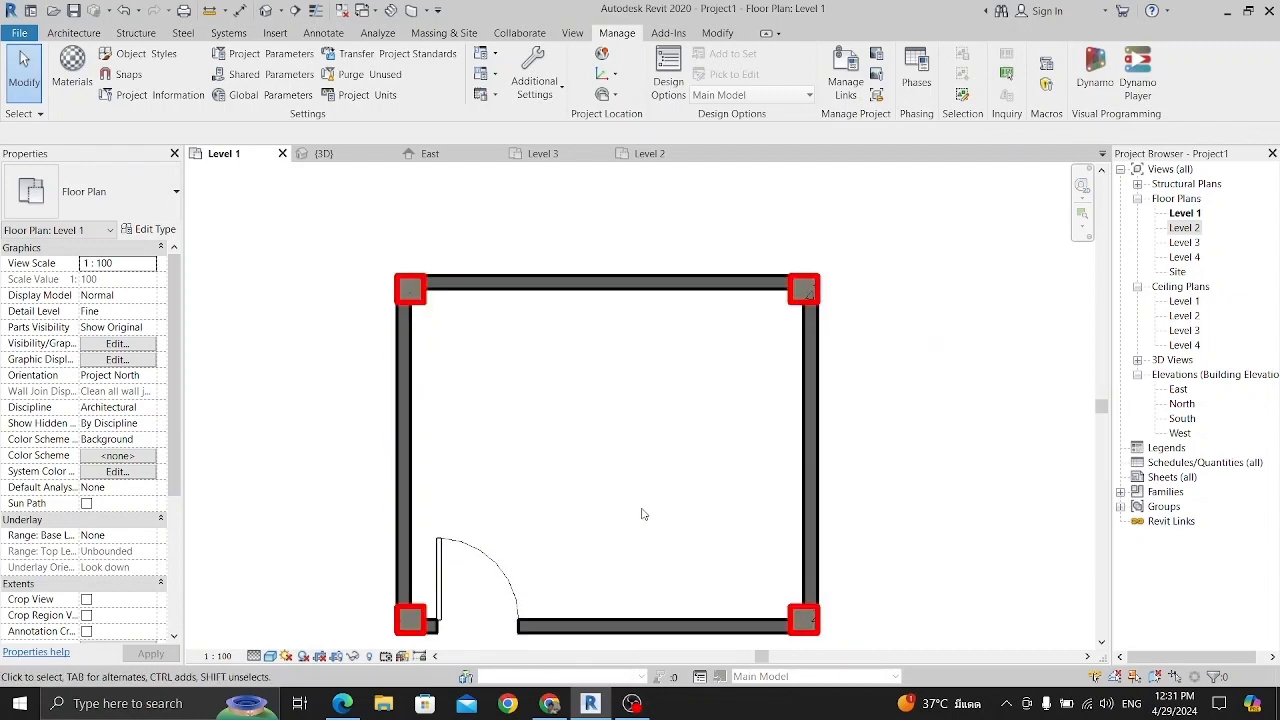
pyautogui.scroll(-2, 624, 495)
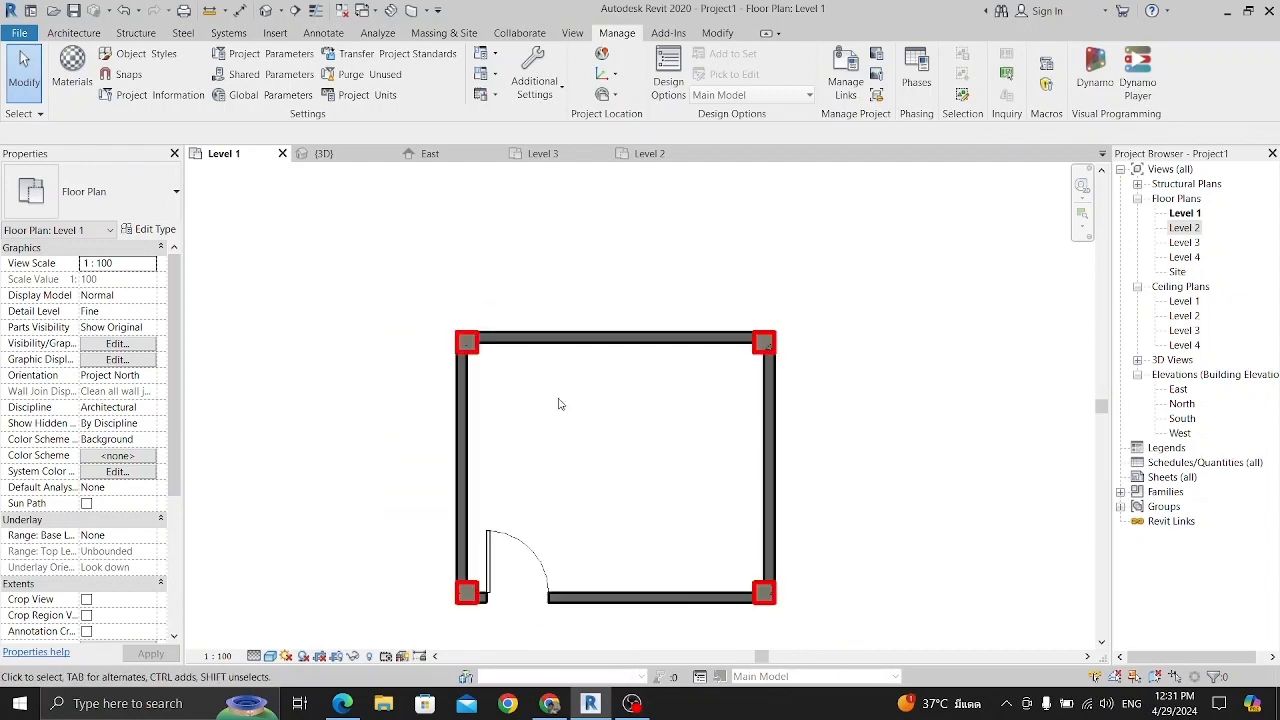
# - Check the structural columns' lines in the Level 2 and Level 3 floor plans, closing the Level 2 view
pyautogui.click(551, 153)
pyautogui.click(650, 153)
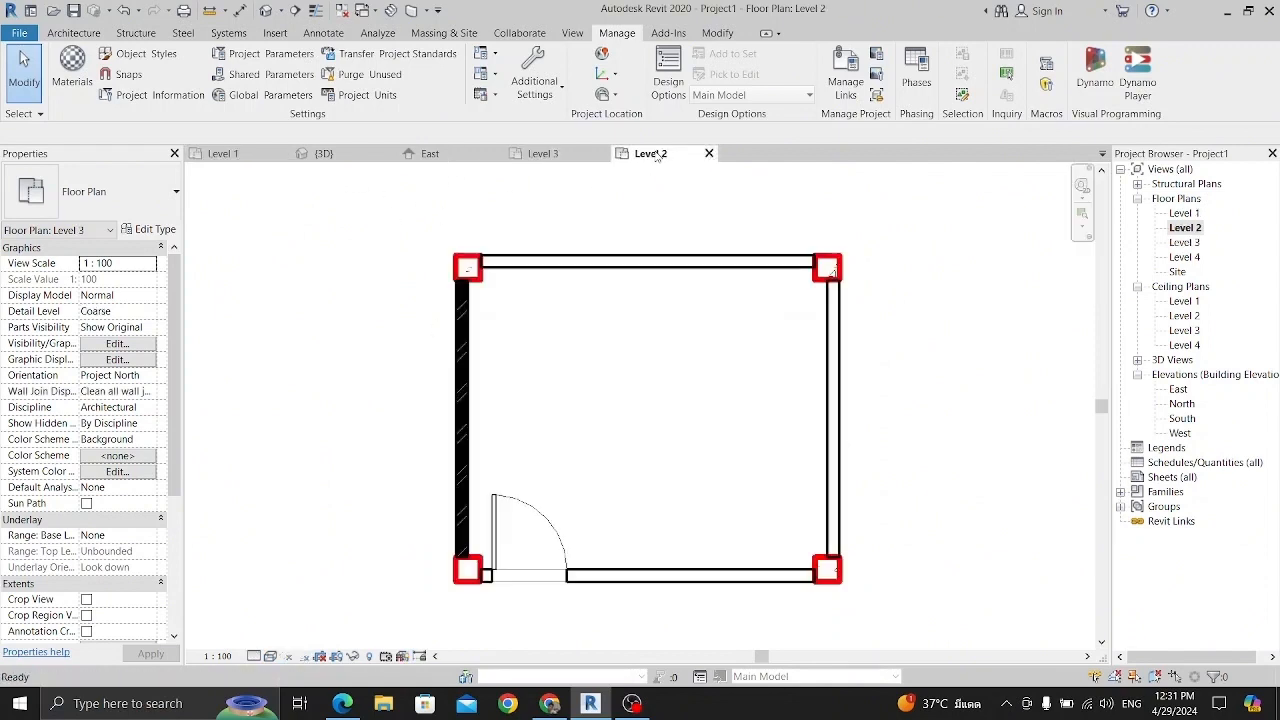
pyautogui.scroll(-1, 619, 467)
pyautogui.moveTo(649, 460); pyautogui.dragTo(572, 482, button='middle')
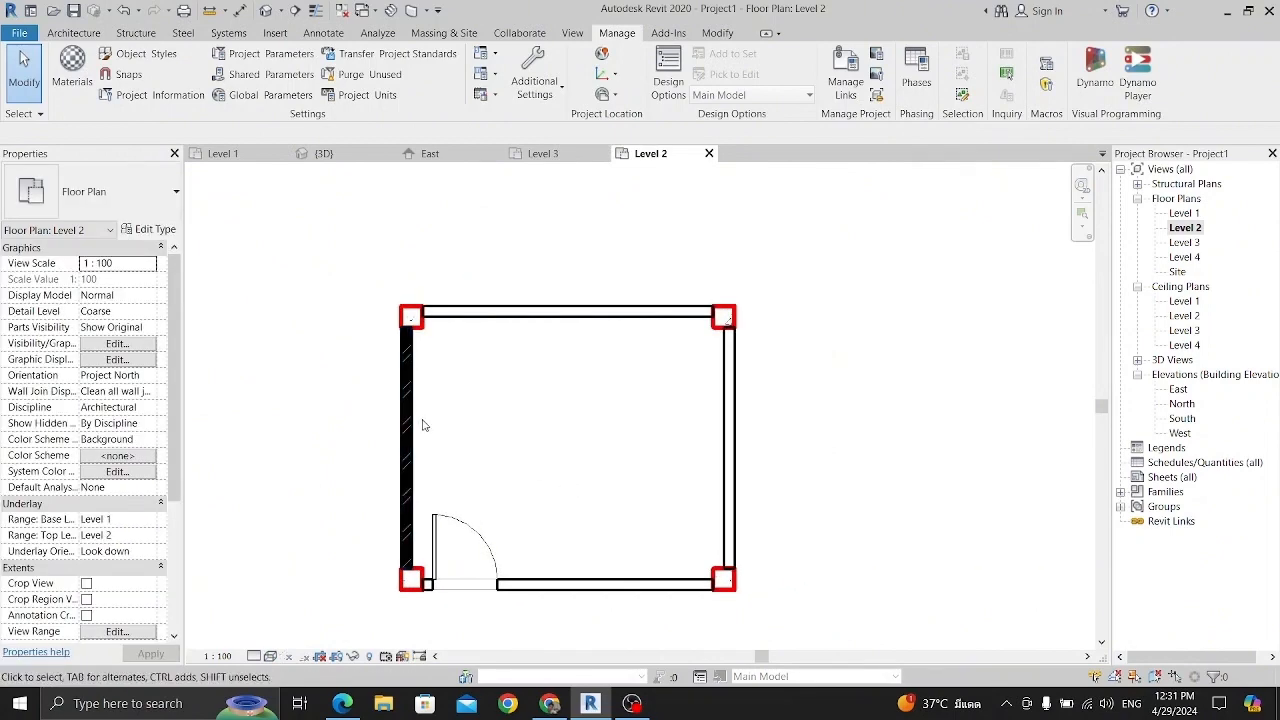
pyautogui.click(407, 425)
pyautogui.click(466, 417)
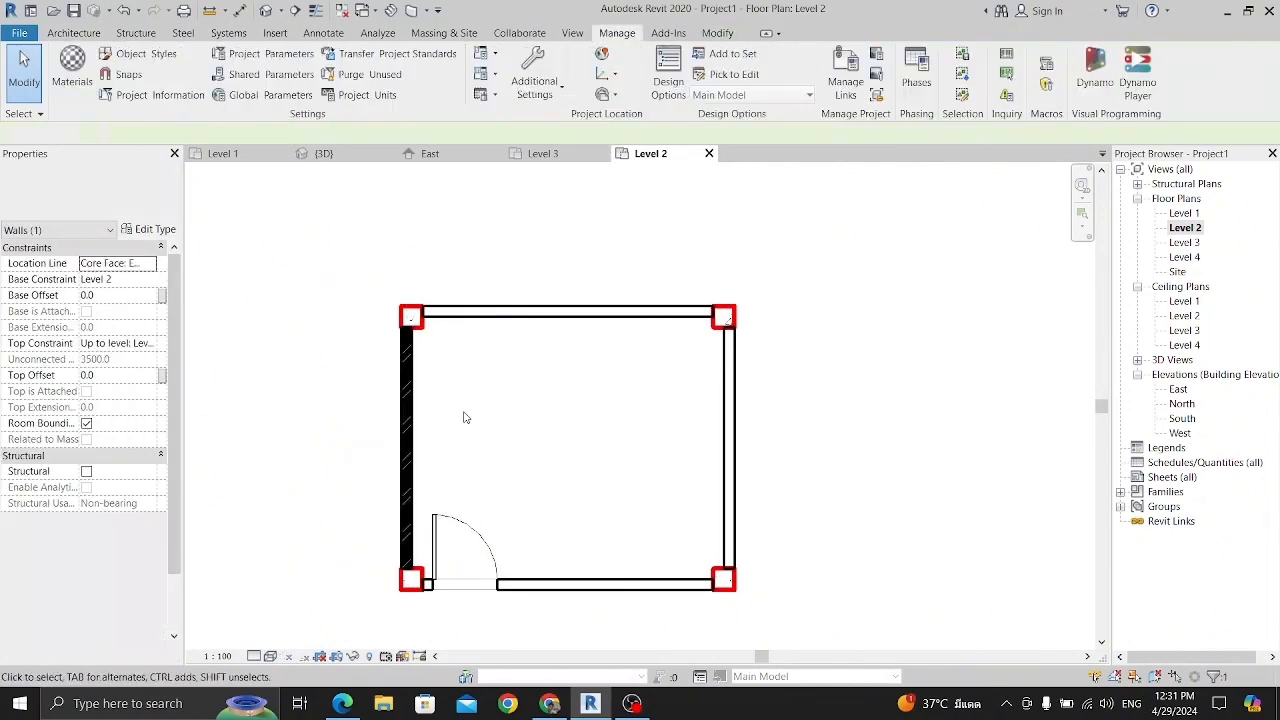
pyautogui.click(708, 153)
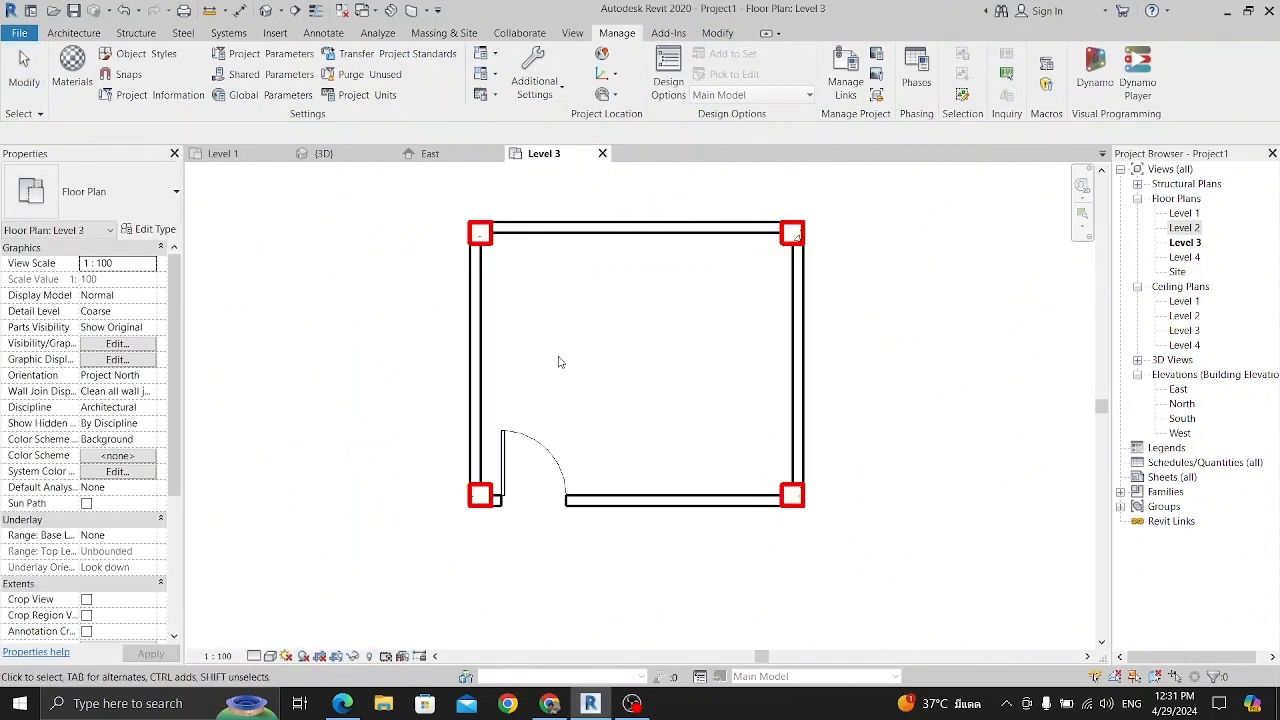
pyautogui.moveTo(711, 369); pyautogui.dragTo(647, 436, button='middle')
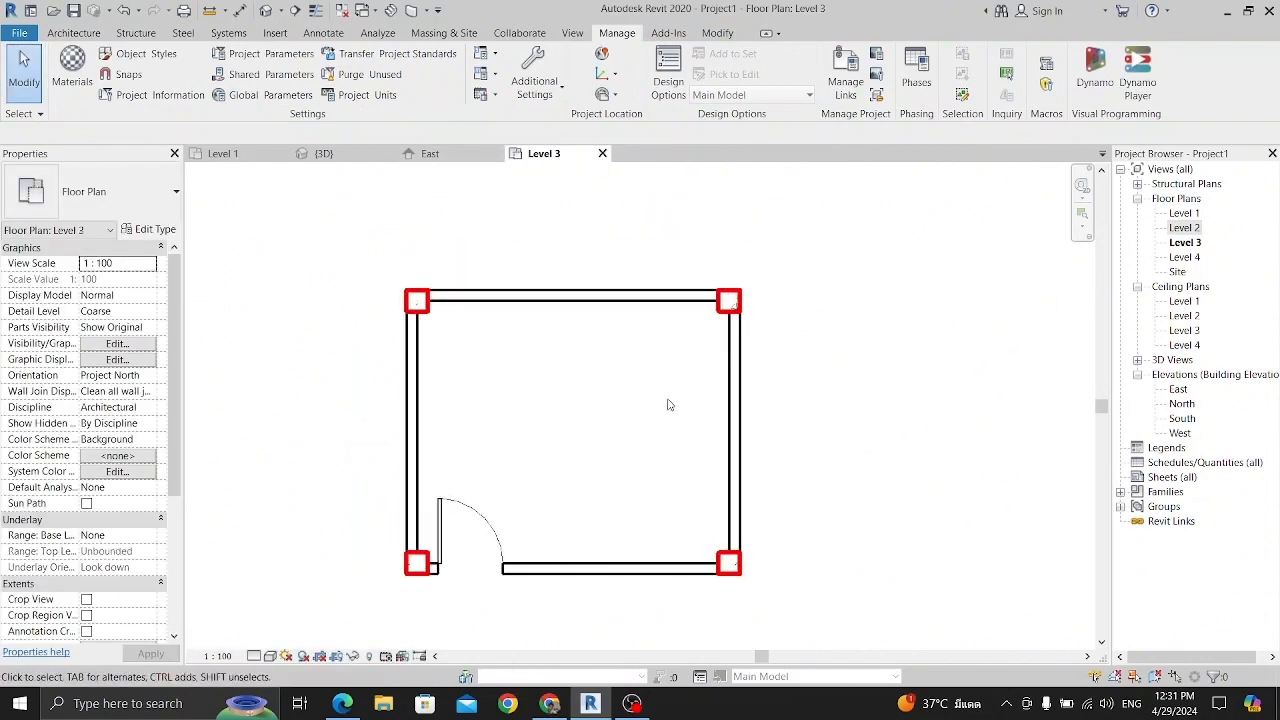
# - Return to the 3D view, reopen Object Styles and set the Structural Columns cut line weight to 4
pyautogui.click(320, 153)
pyautogui.keyDown('shift'); pyautogui.moveTo(523, 366); pyautogui.dragTo(636, 463, button='middle'); pyautogui.keyUp('shift')
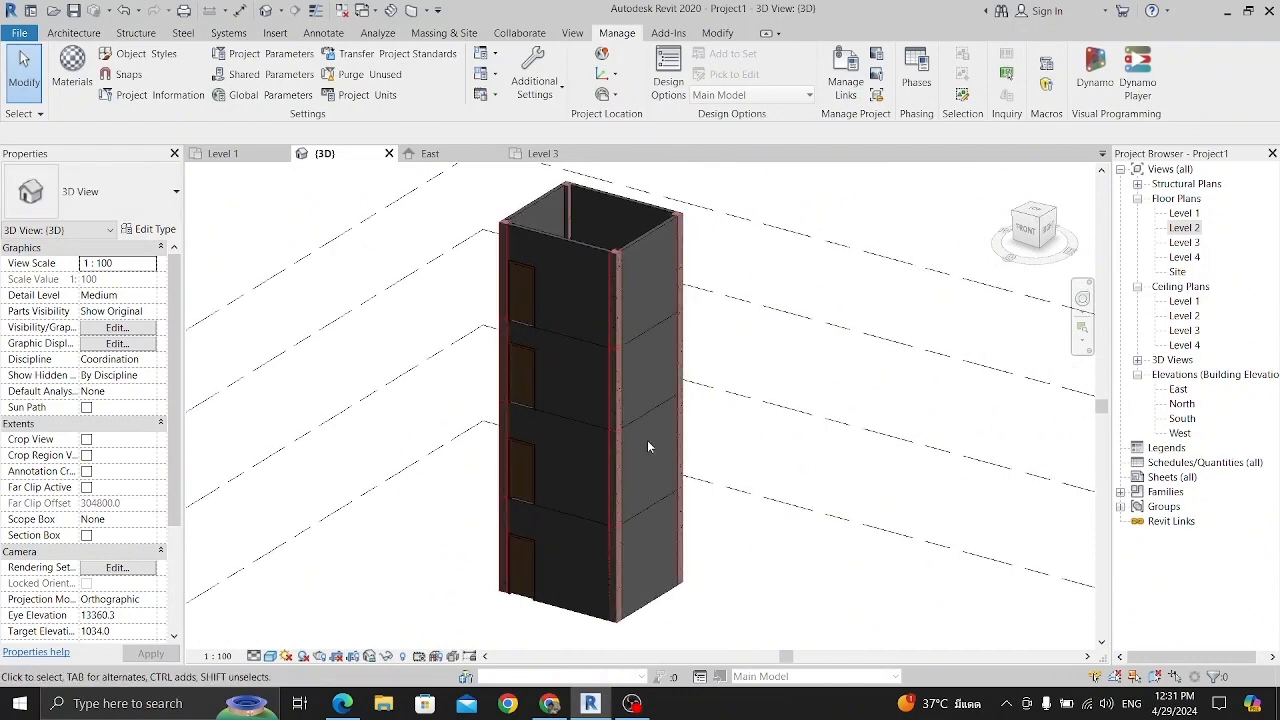
pyautogui.click(152, 54)
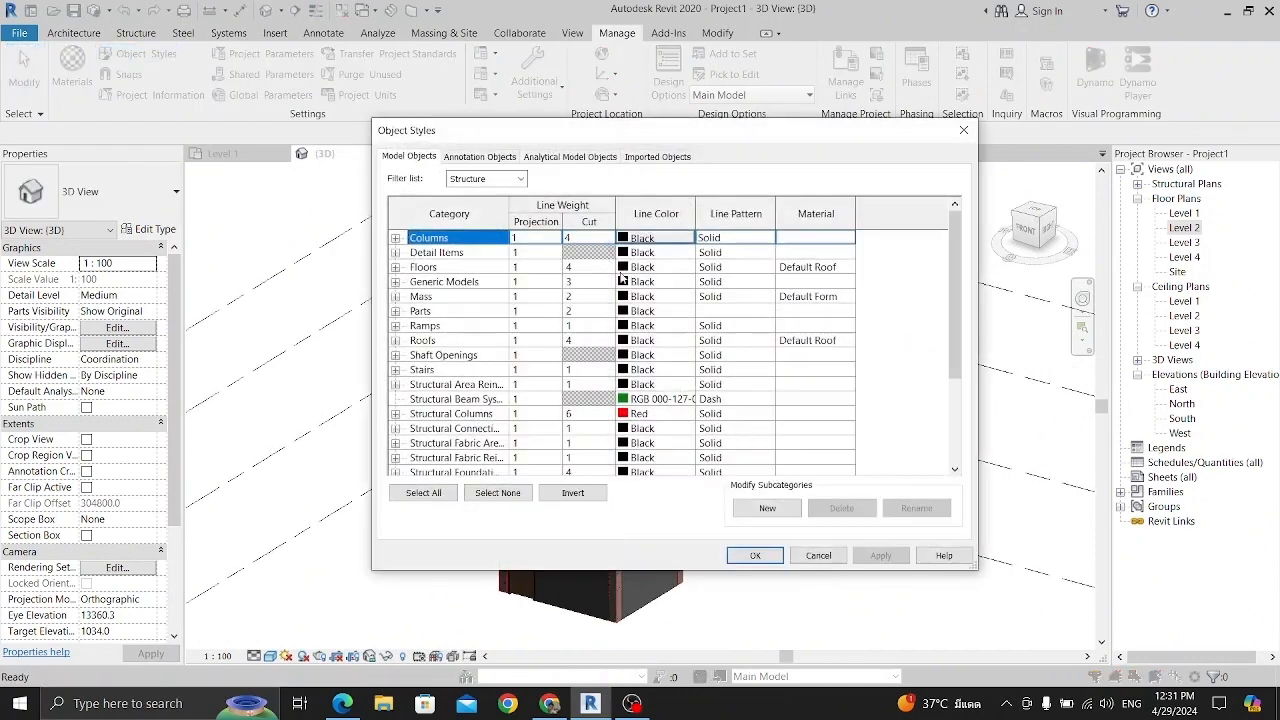
pyautogui.click(466, 418)
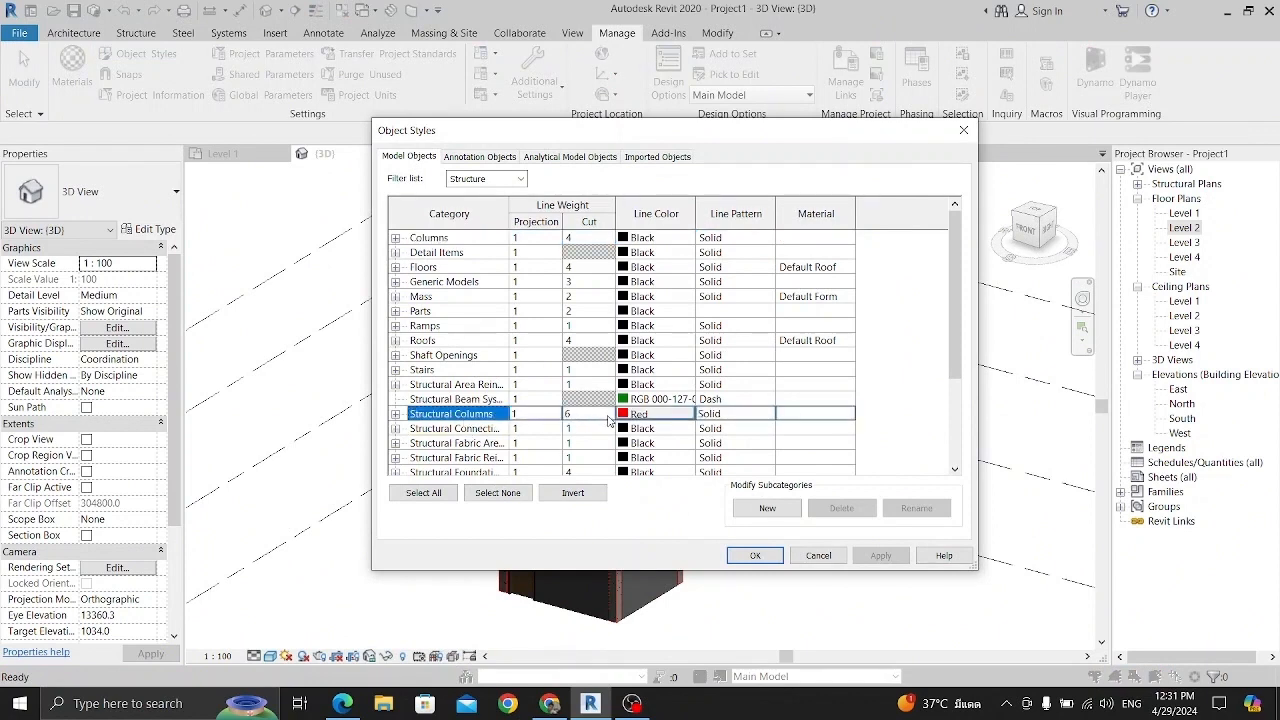
pyautogui.click(608, 416)
pyautogui.click(607, 415)
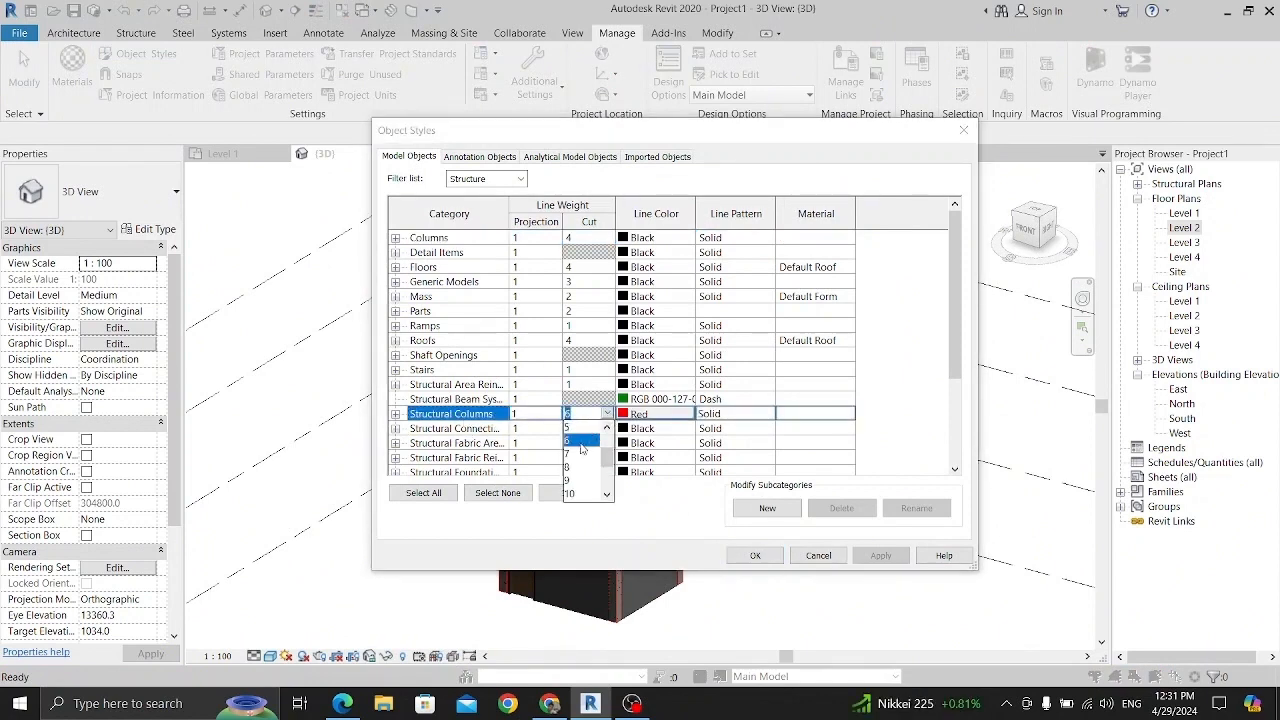
pyautogui.click(567, 452)
# - Set the Structural Columns line color to Black, accept the object styles and check the columns in 3D
pyautogui.click(665, 413)
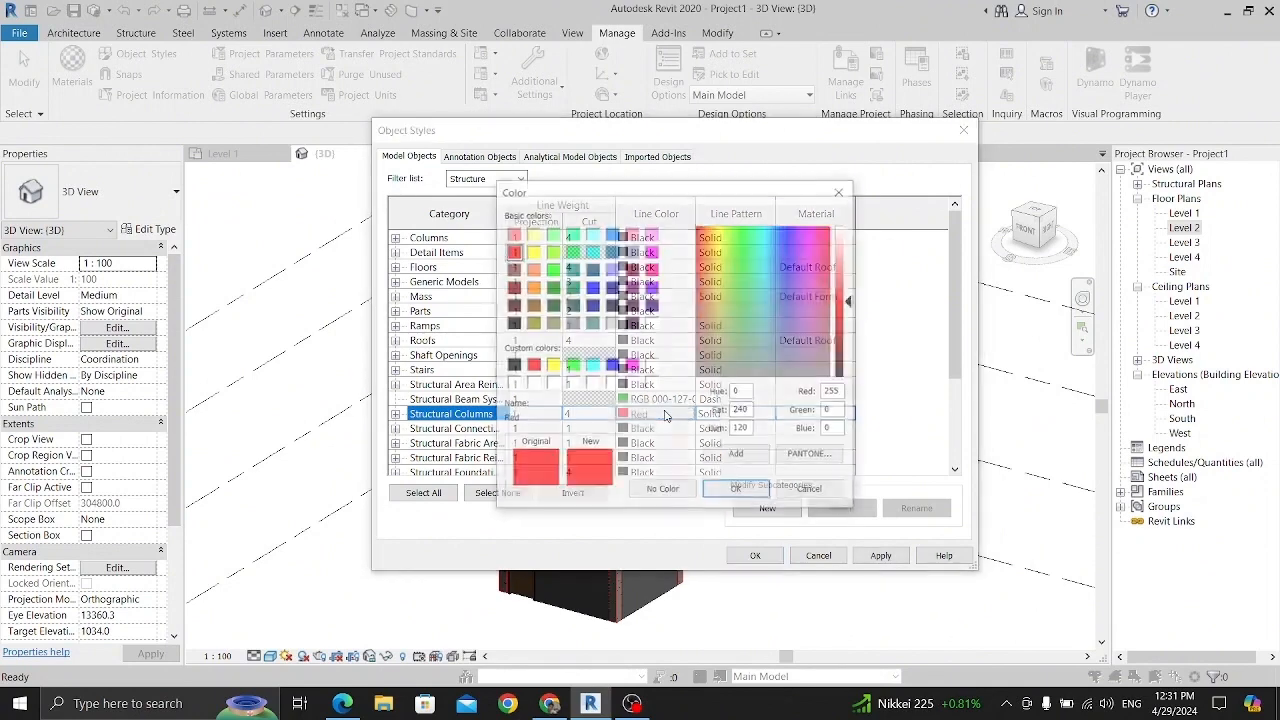
pyautogui.click(511, 323)
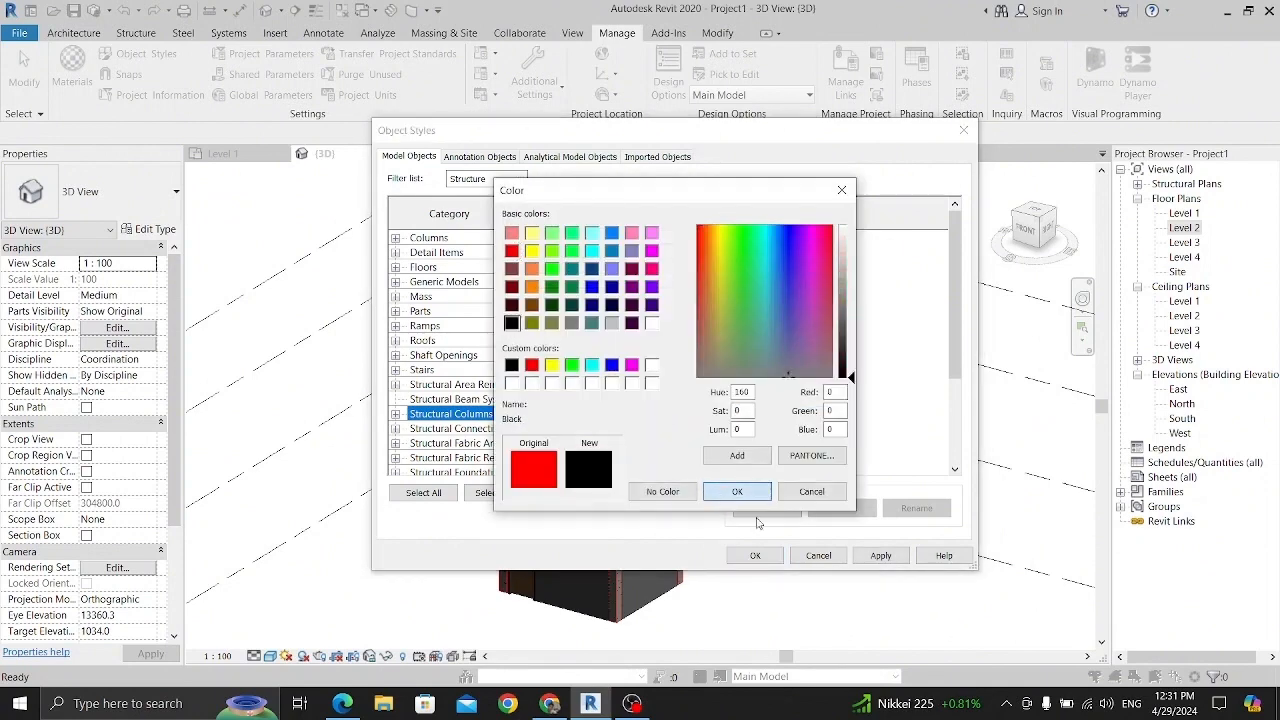
pyautogui.click(737, 491)
pyautogui.click(755, 555)
pyautogui.scroll(-2, 719, 500)
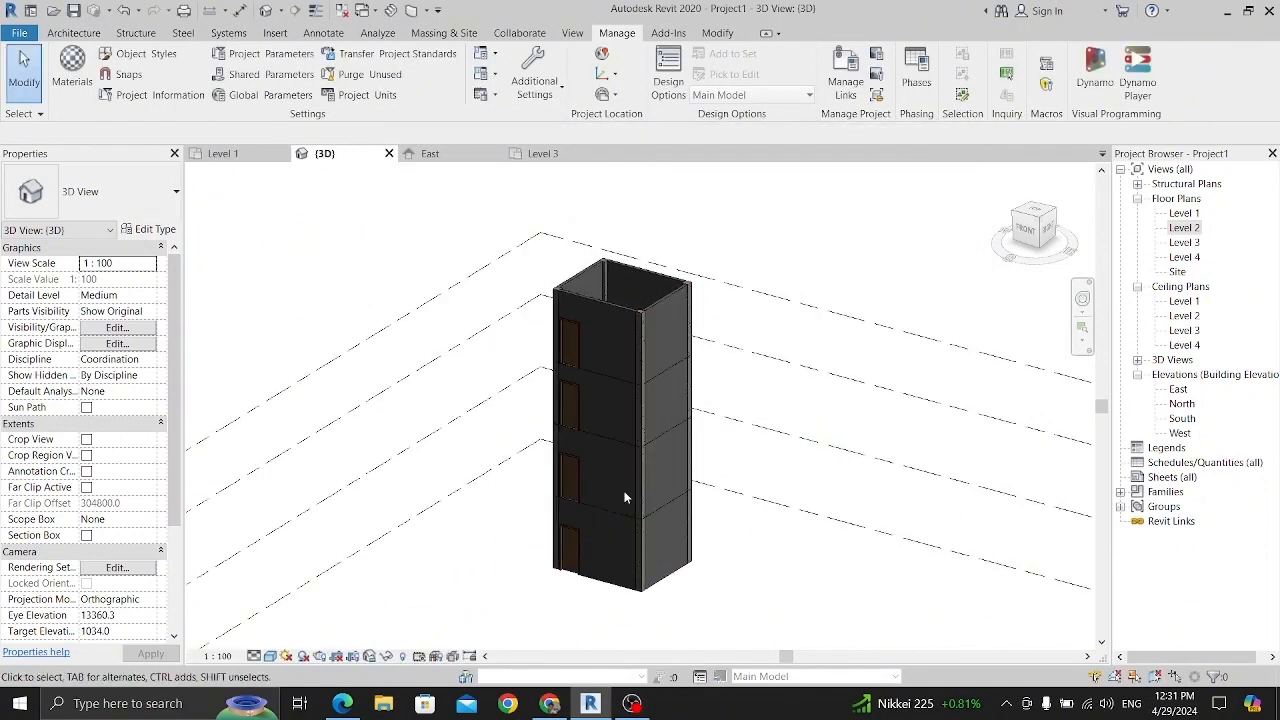
pyautogui.keyDown('shift'); pyautogui.moveTo(623, 497); pyautogui.dragTo(640, 395, button='middle'); pyautogui.keyUp('shift')
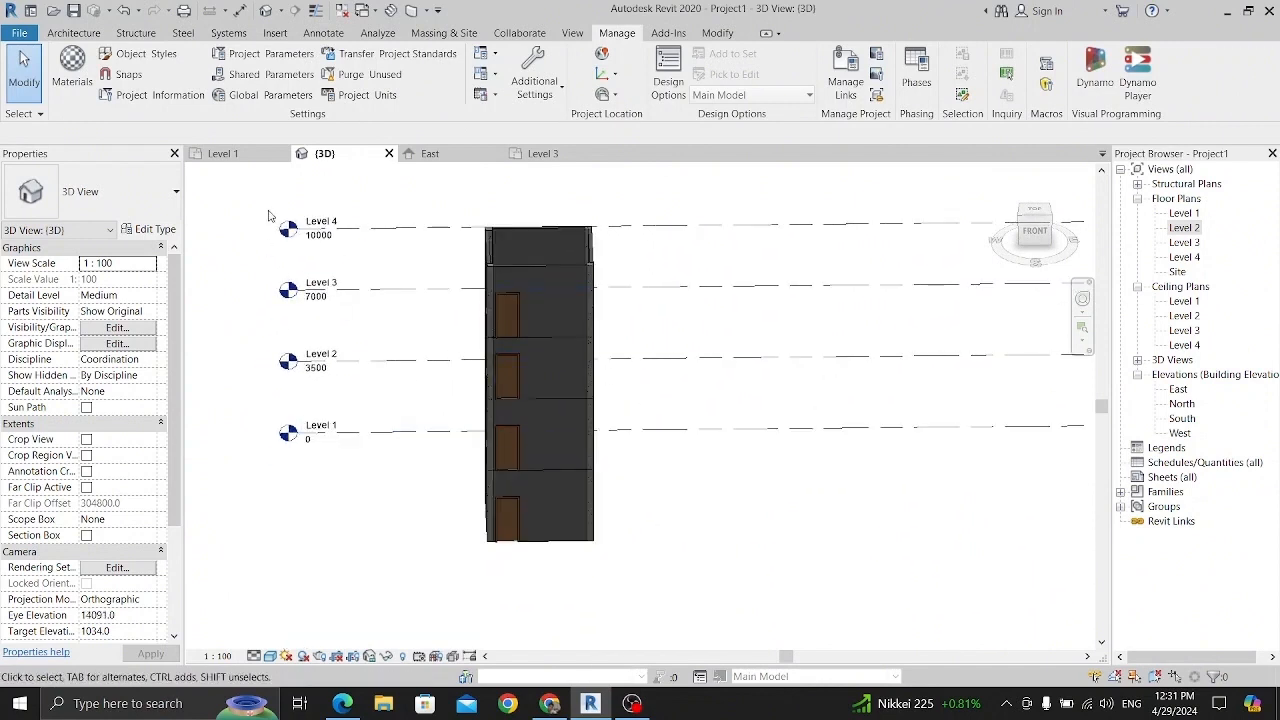
# - Switch to the Level 1 floor plan and open its Visibility/Graphic Overrides
pyautogui.click(235, 154)
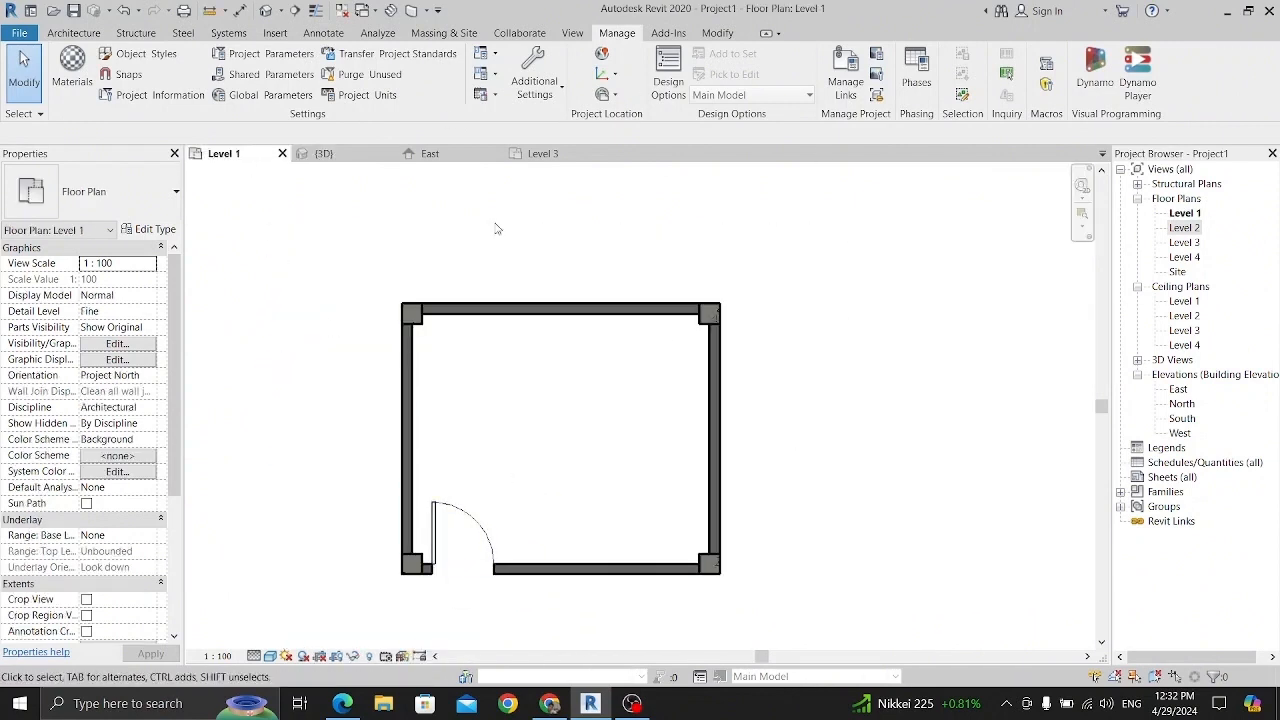
pyautogui.moveTo(554, 558); pyautogui.dragTo(547, 545, button='middle')
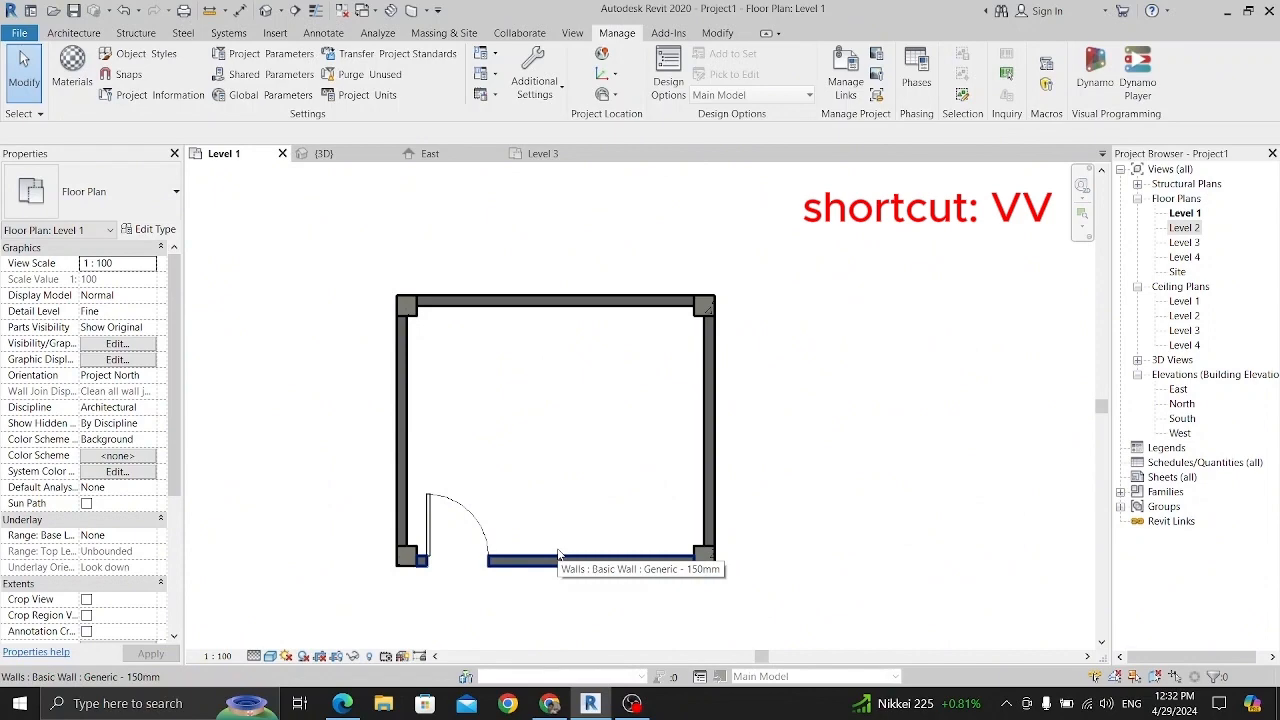
pyautogui.press('v')
pyautogui.press('v')
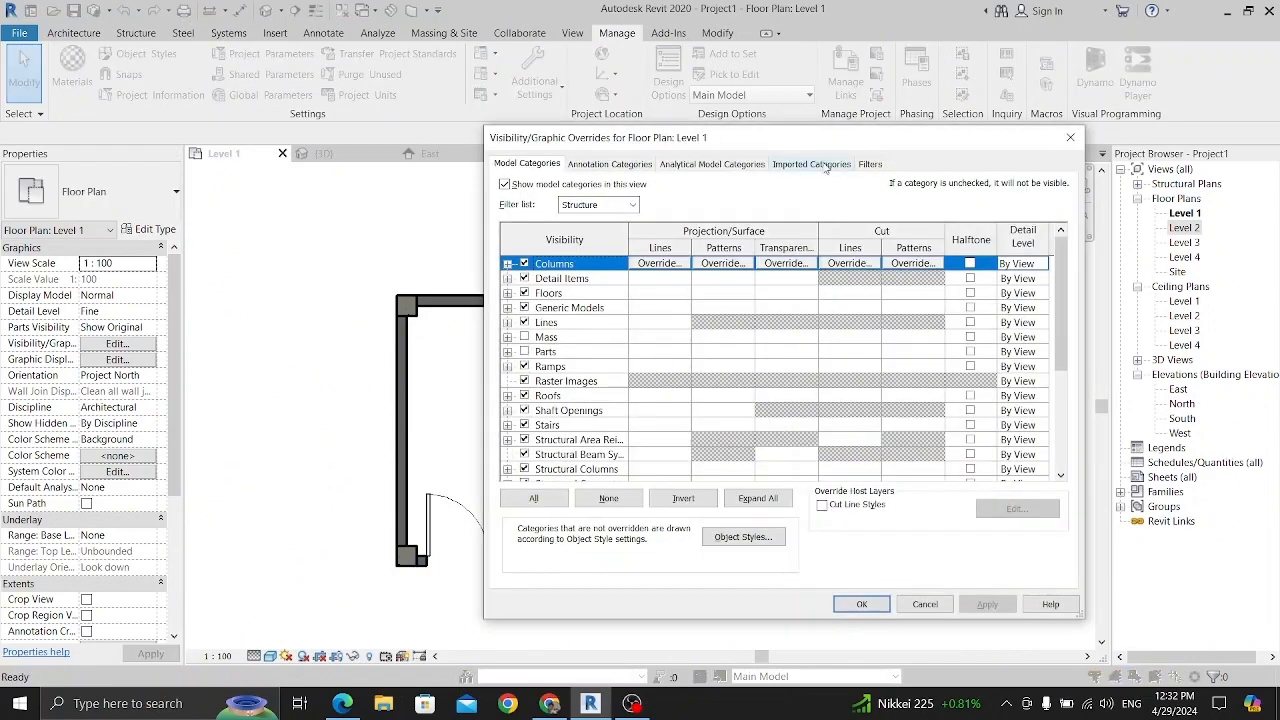
pyautogui.moveTo(852, 145); pyautogui.dragTo(859, 144)
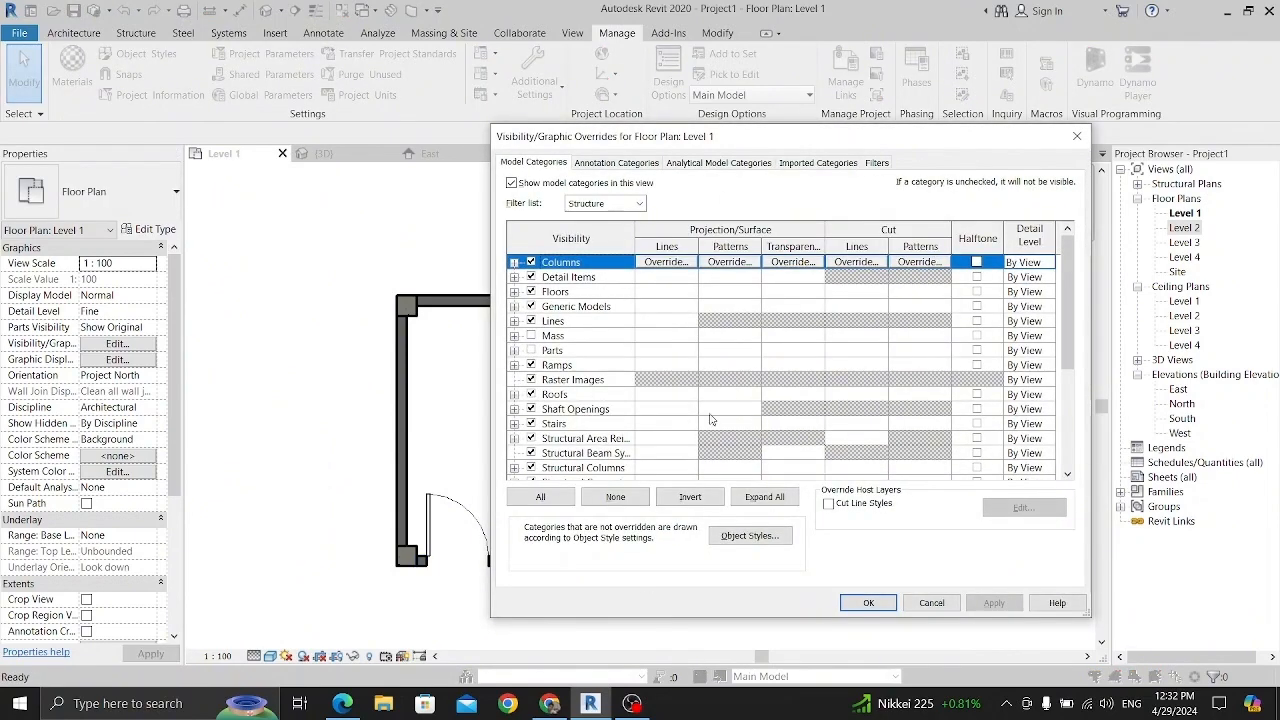
pyautogui.moveTo(824, 144); pyautogui.dragTo(791, 147)
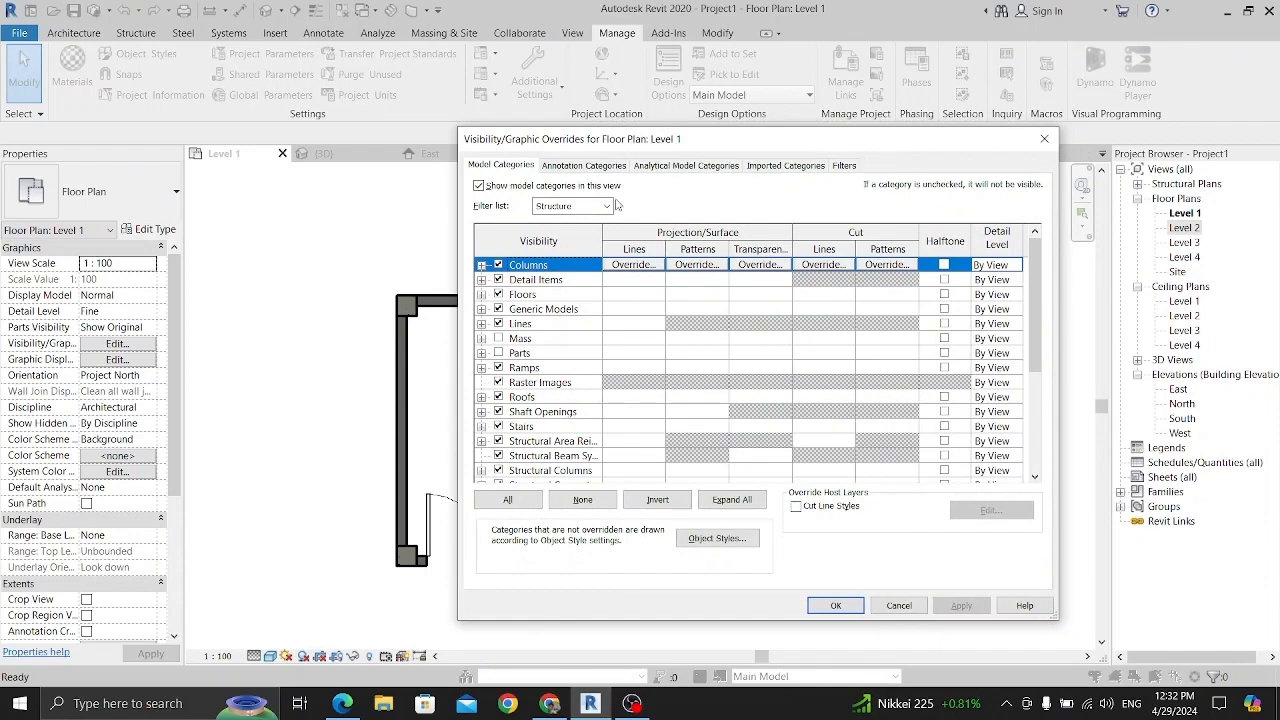
# - Override the Walls cut pattern in the Level 1 plan with a Brickwork foreground in brown, RGB 128-064-000
pyautogui.moveTo(734, 148); pyautogui.dragTo(740, 151)
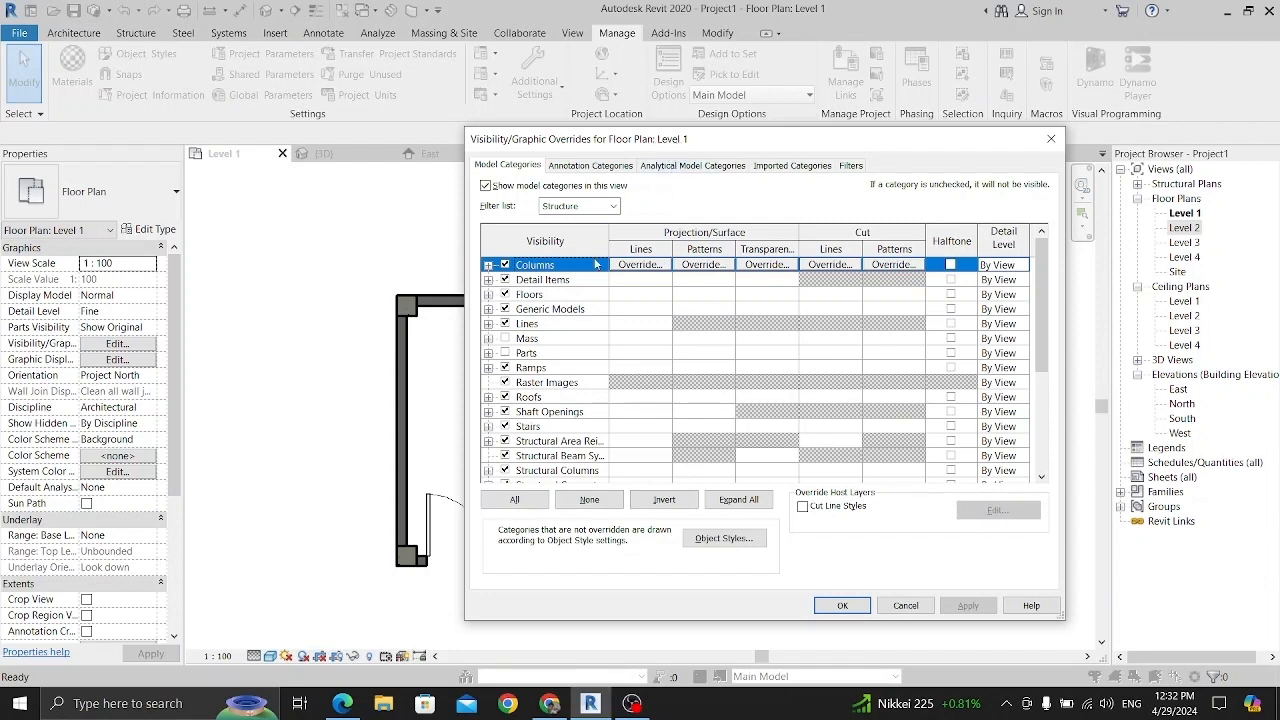
pyautogui.click(566, 309)
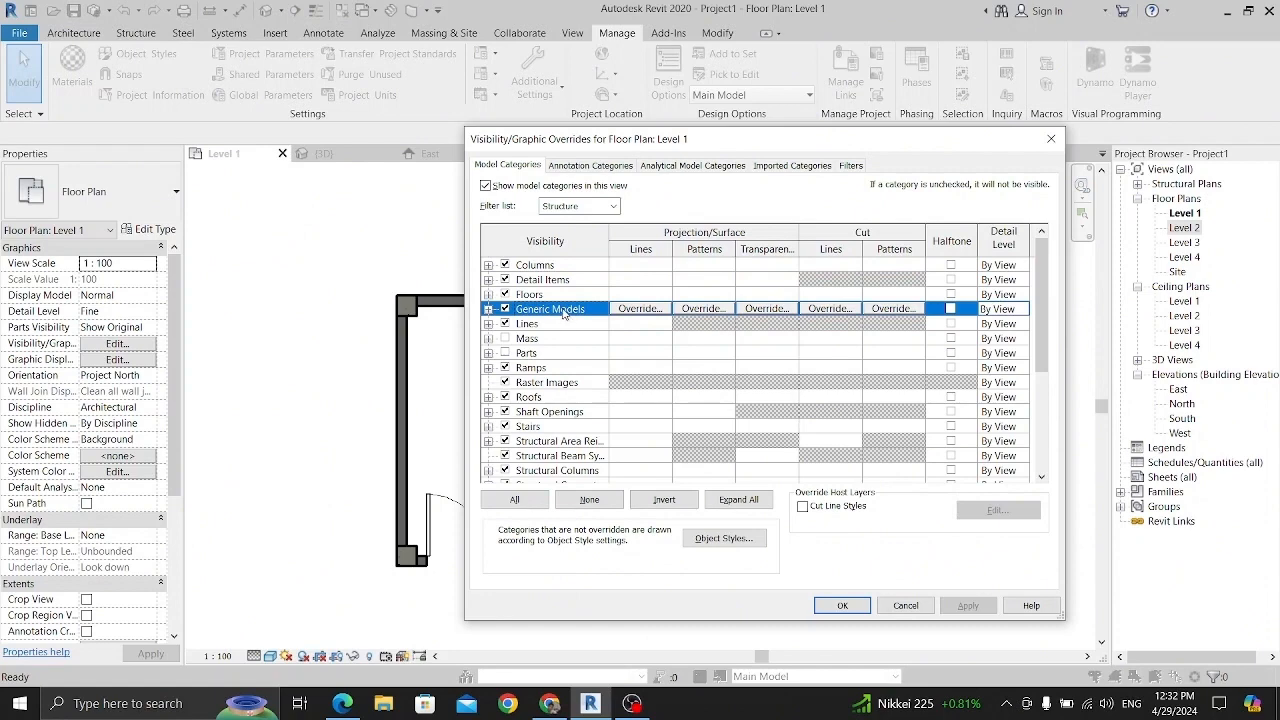
pyautogui.press('w')
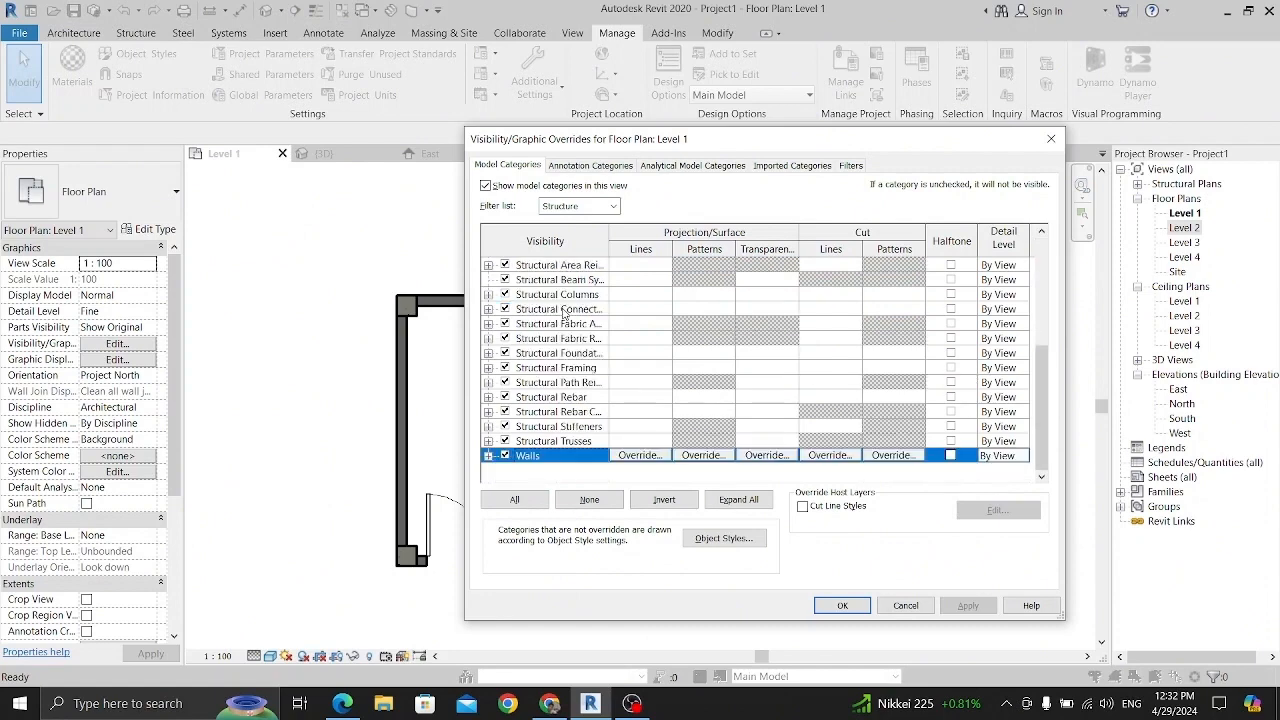
pyautogui.click(895, 457)
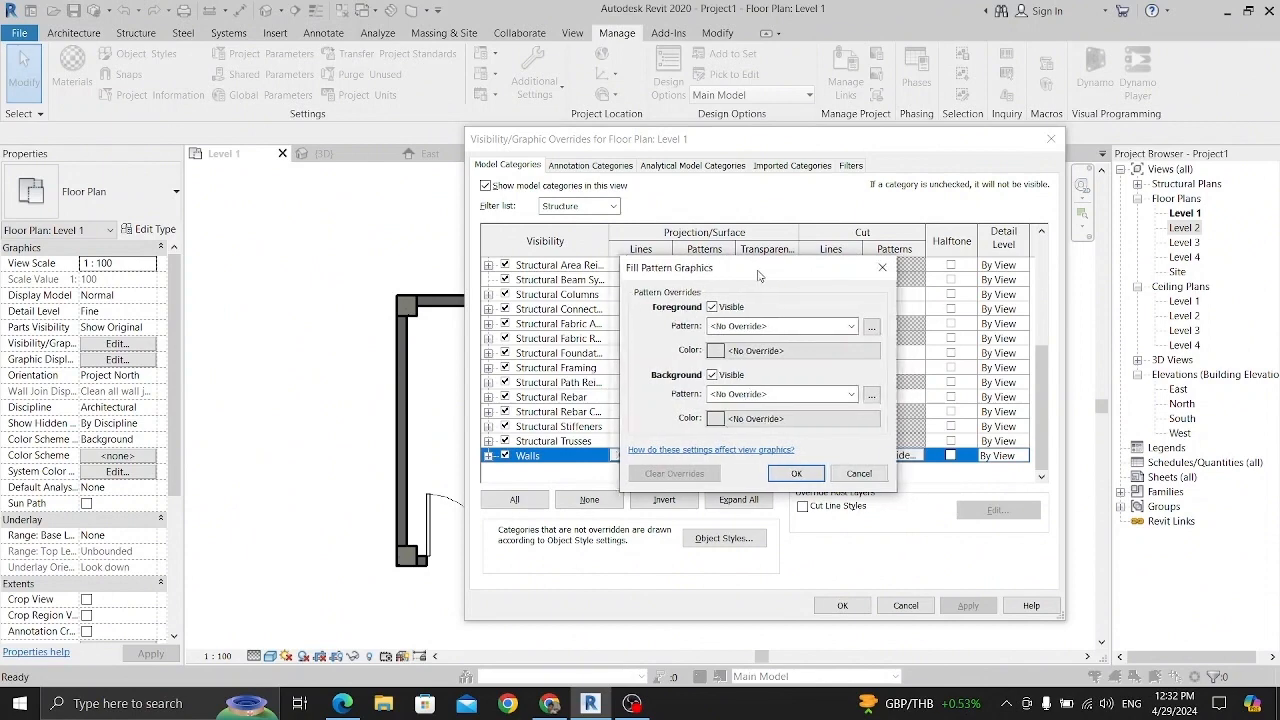
pyautogui.moveTo(758, 272); pyautogui.dragTo(734, 268)
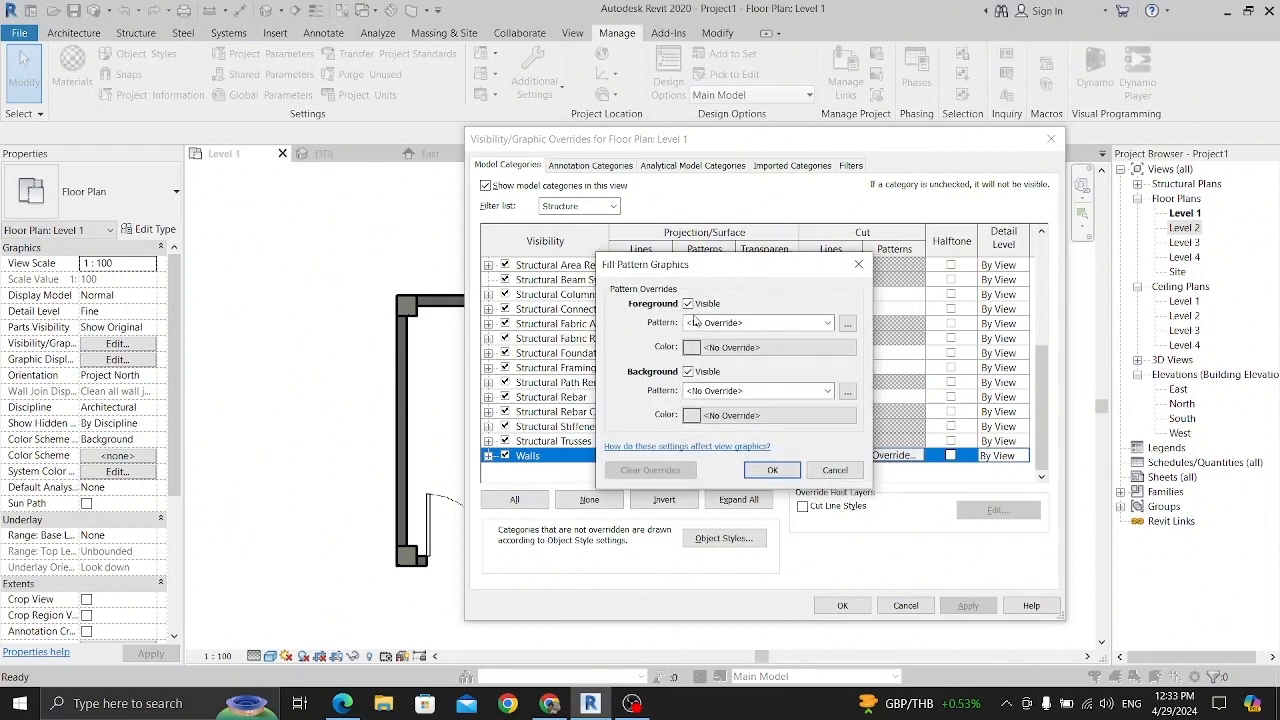
pyautogui.click(820, 323)
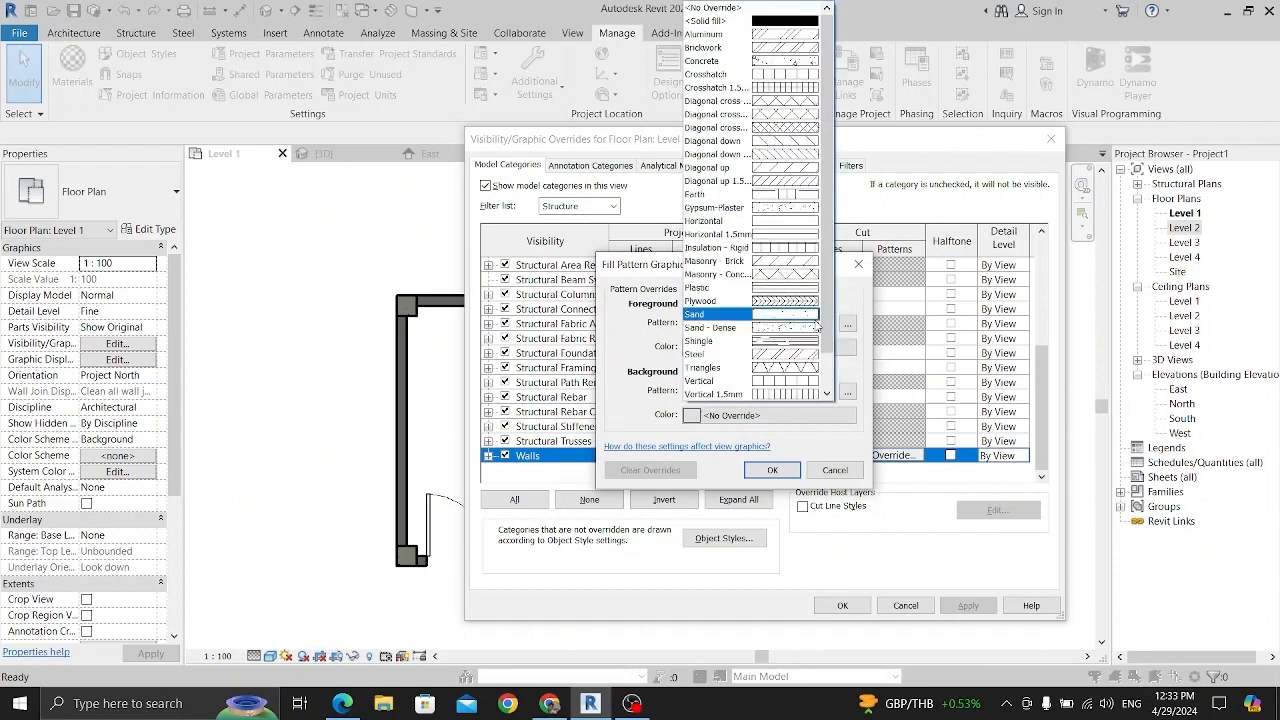
pyautogui.click(762, 50)
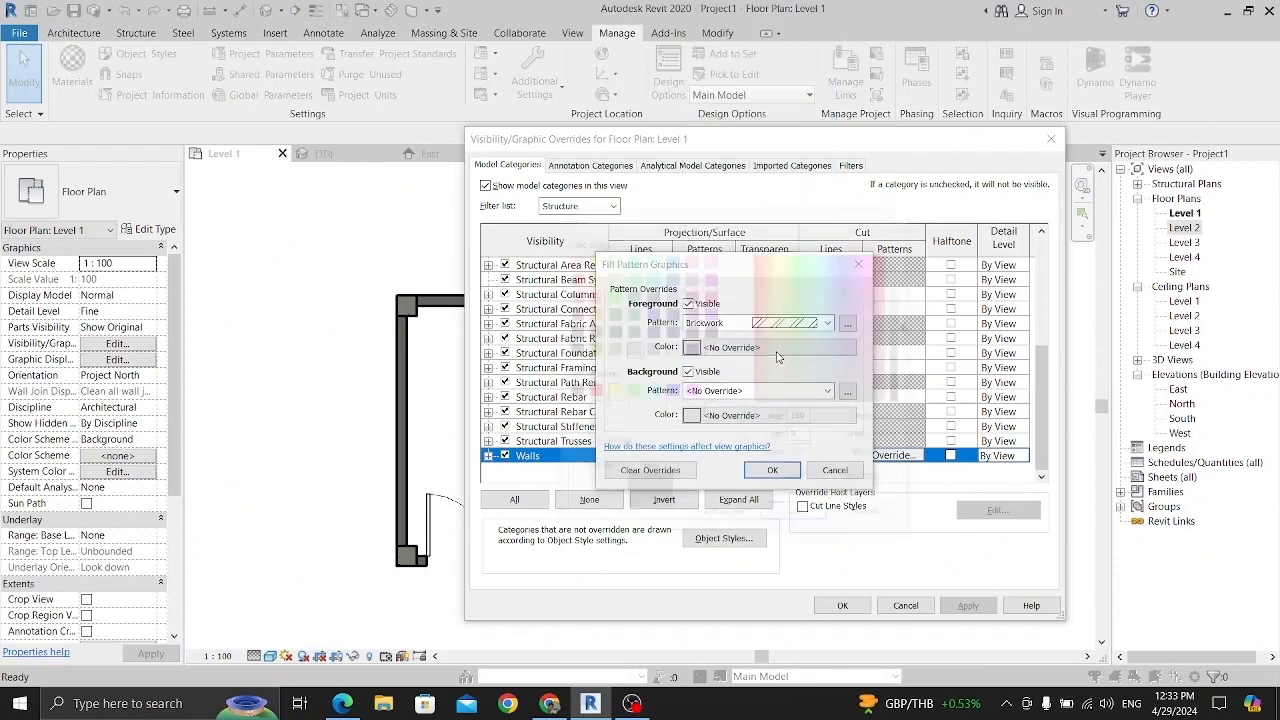
pyautogui.click(770, 347)
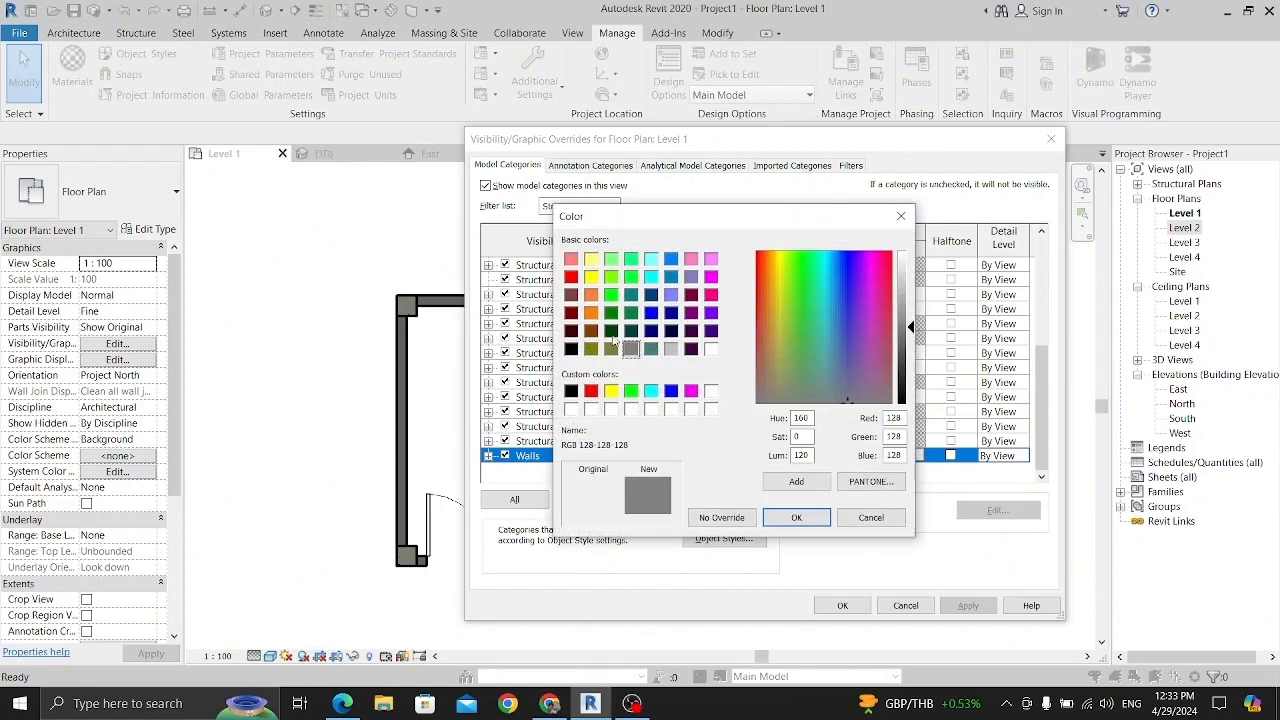
pyautogui.click(591, 331)
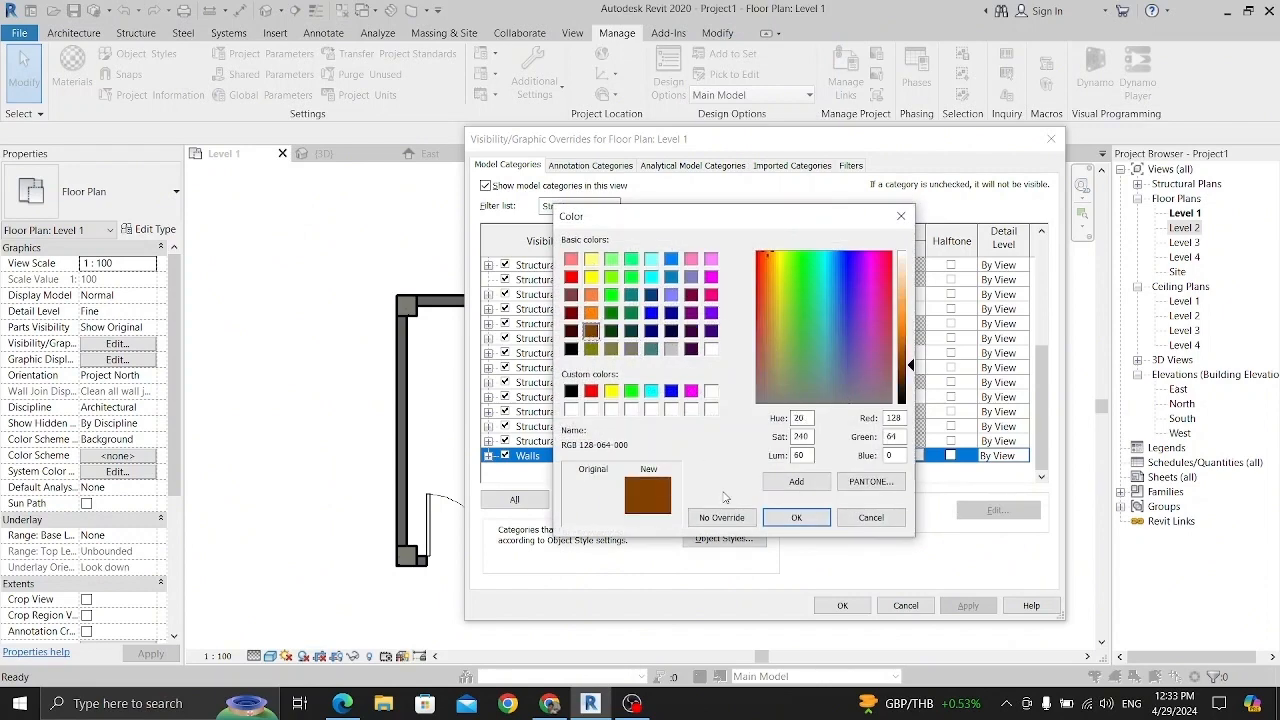
pyautogui.click(790, 517)
# - Set the Walls cut pattern background to Solid fill in grey RGB 192-192-192 and accept the fill pattern graphics
pyautogui.click(750, 396)
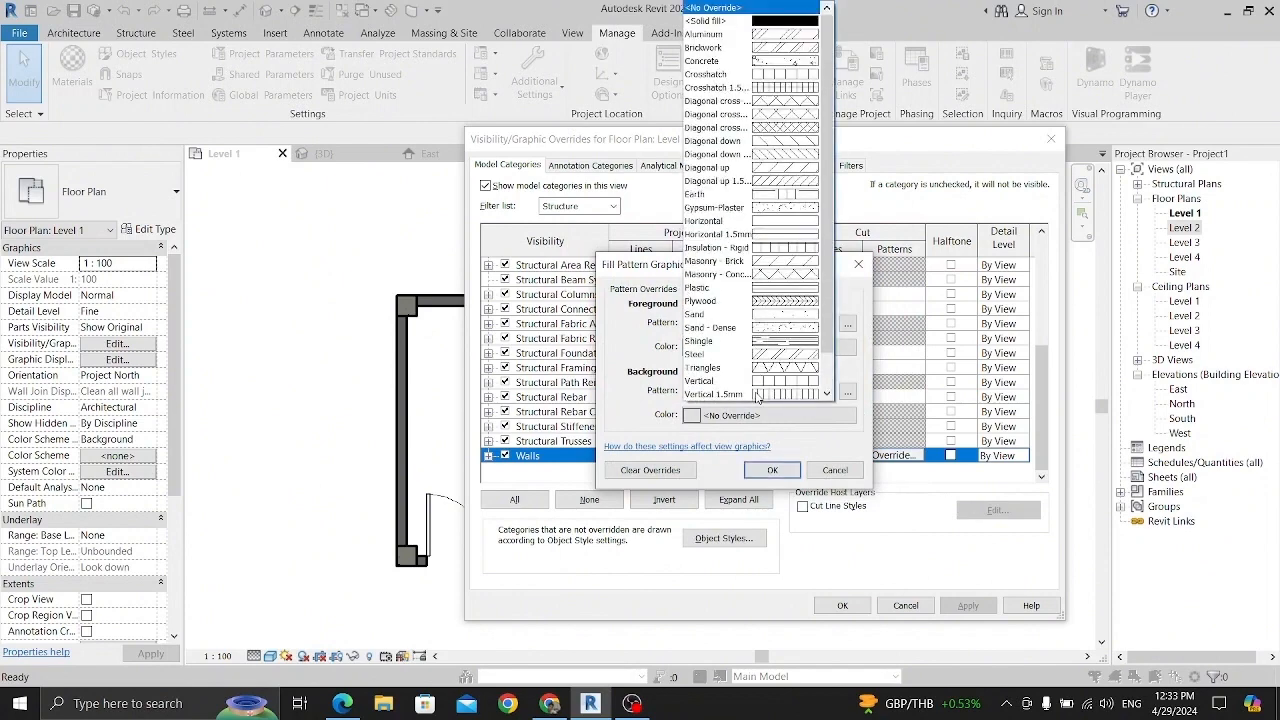
pyautogui.click(750, 22)
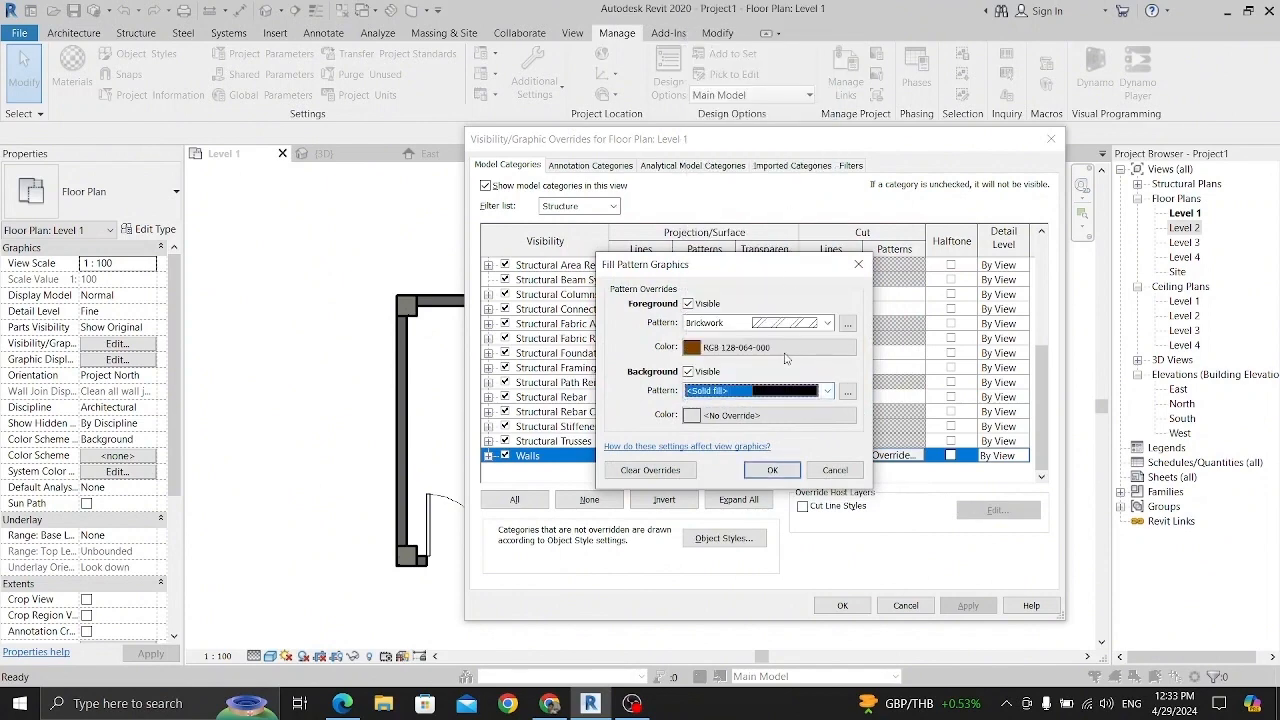
pyautogui.click(768, 415)
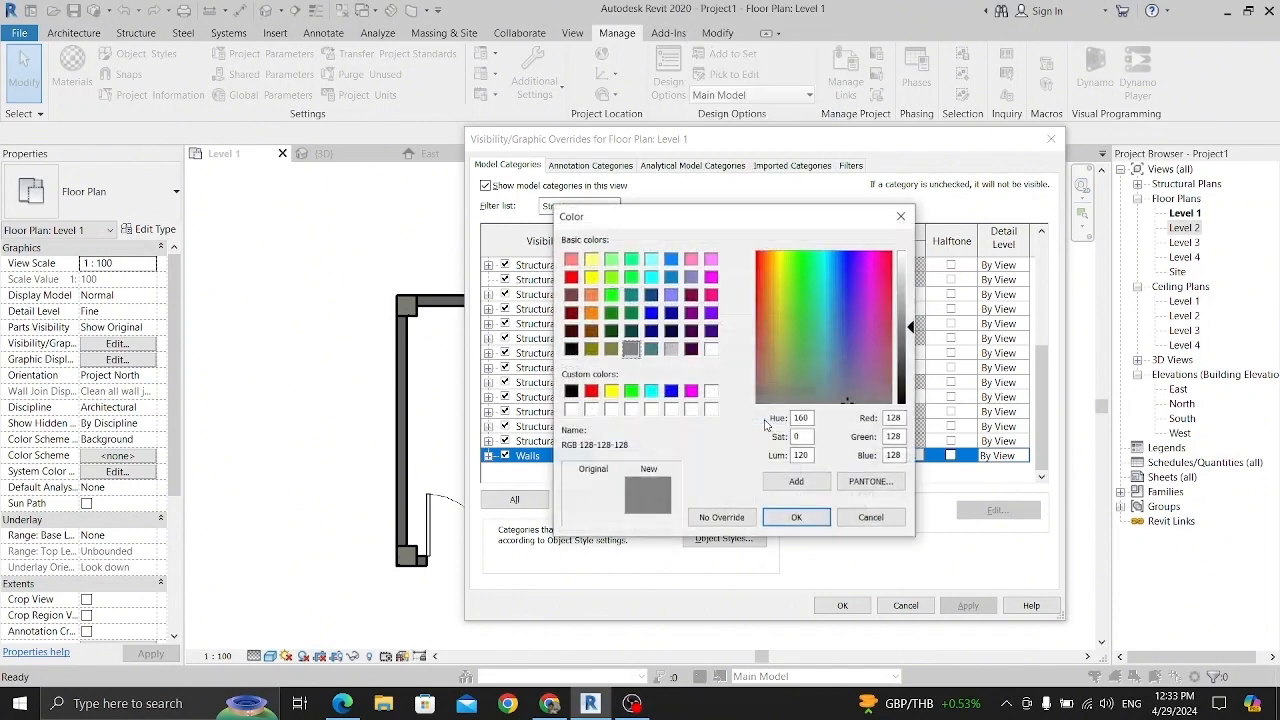
pyautogui.click(671, 348)
pyautogui.click(783, 520)
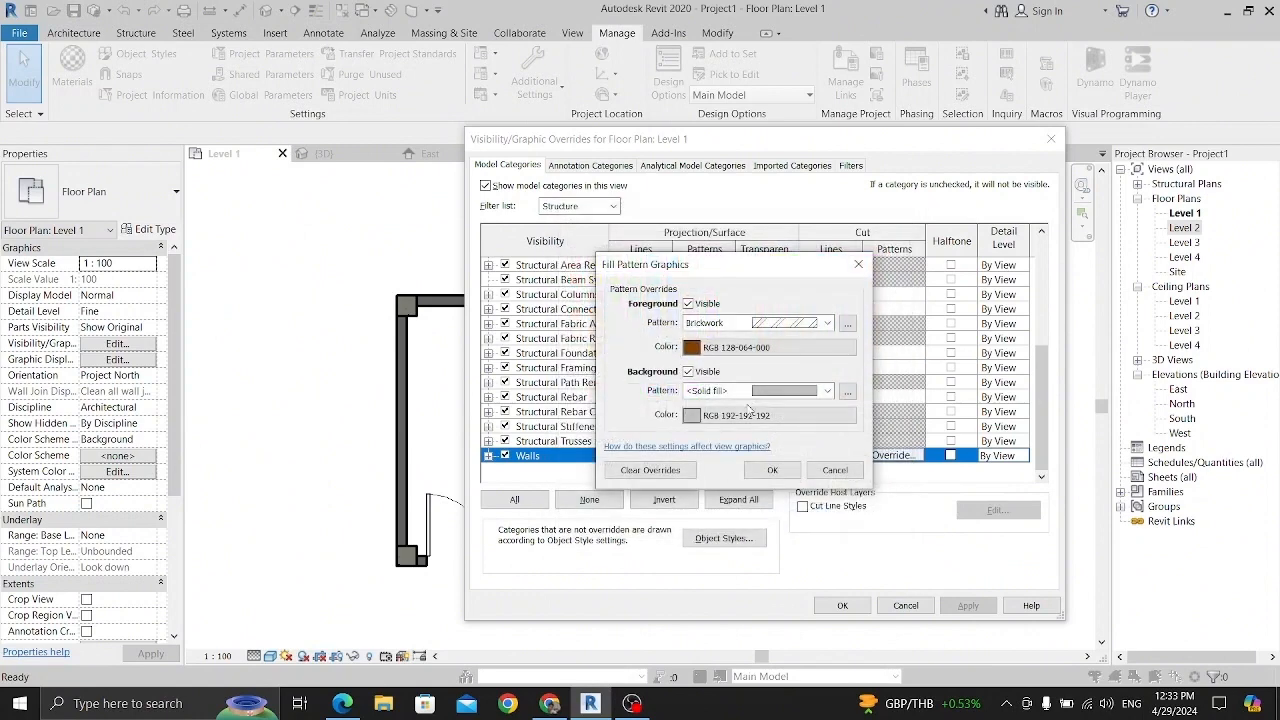
pyautogui.click(762, 476)
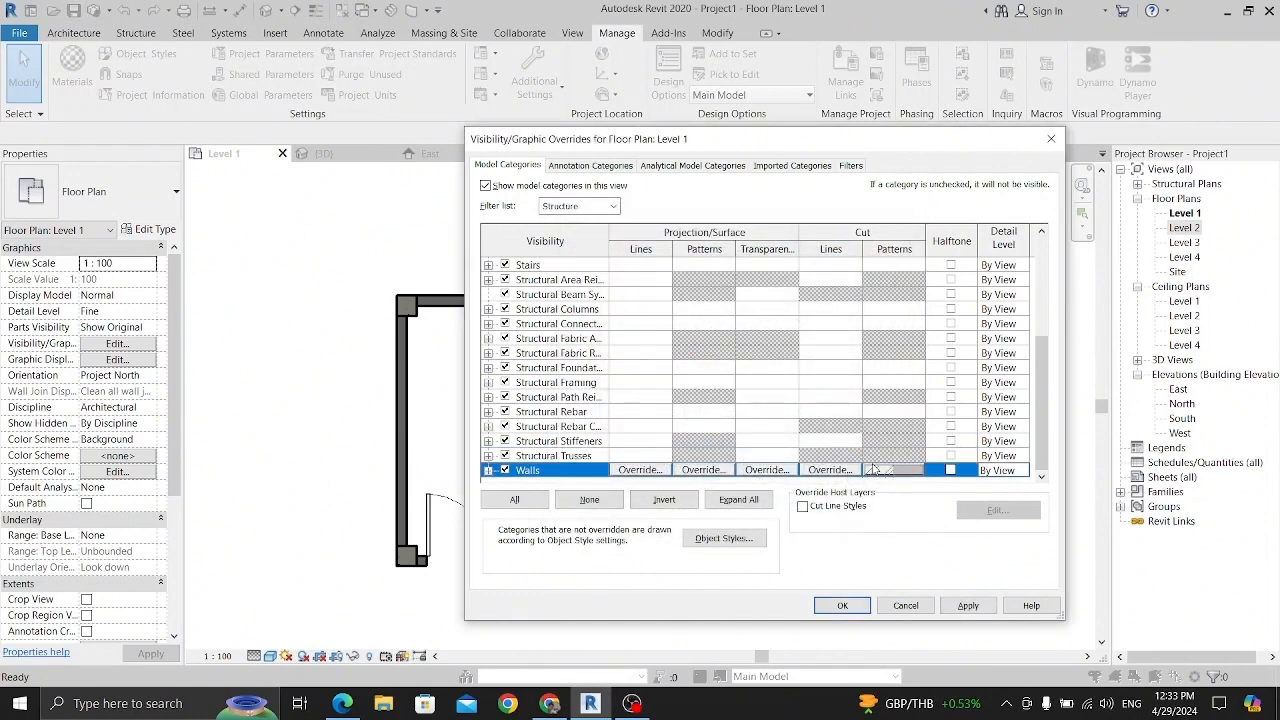
# - Inspect the Walls cut line override options and apply the visibility overrides to the Level 1 floor plan
pyautogui.click(832, 471)
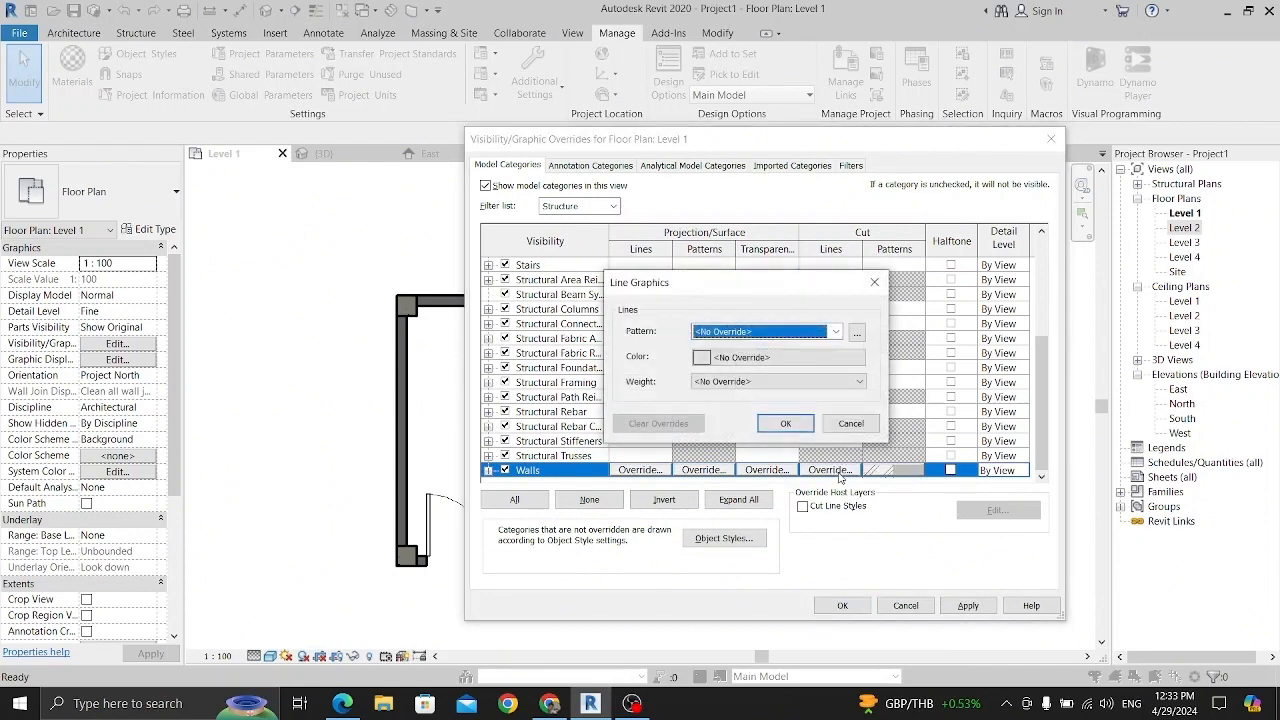
pyautogui.click(851, 423)
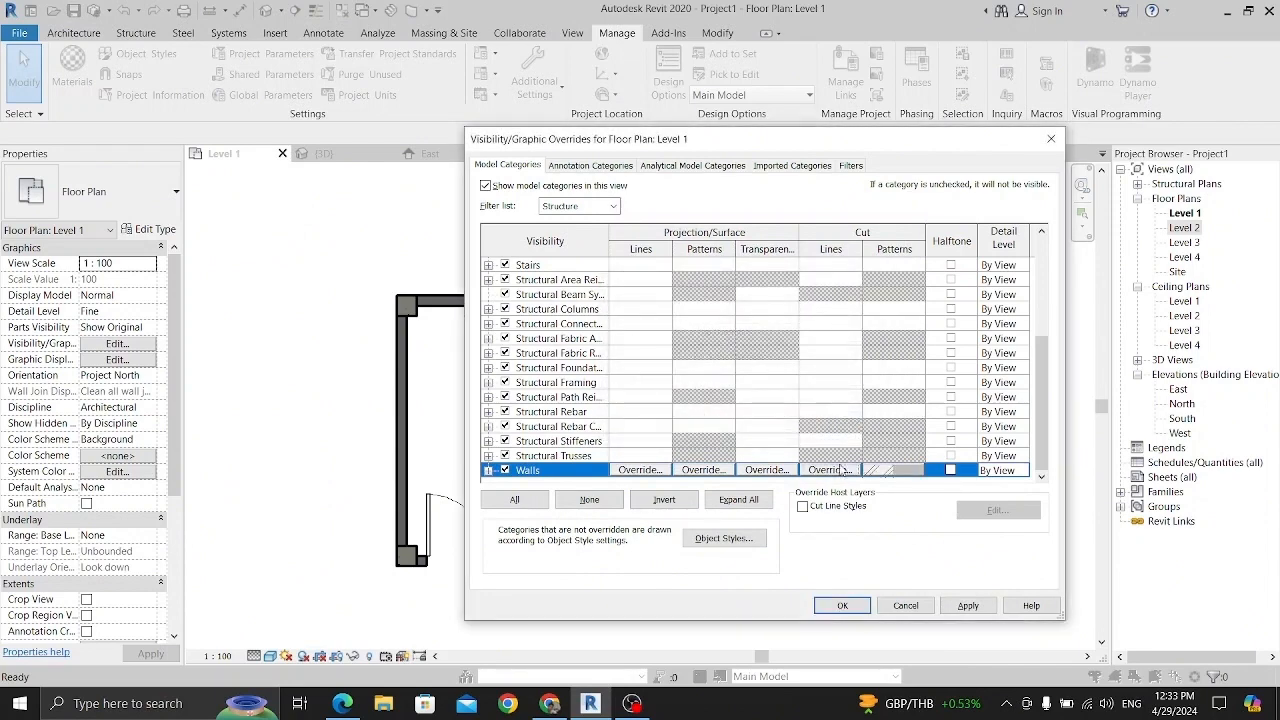
pyautogui.click(967, 605)
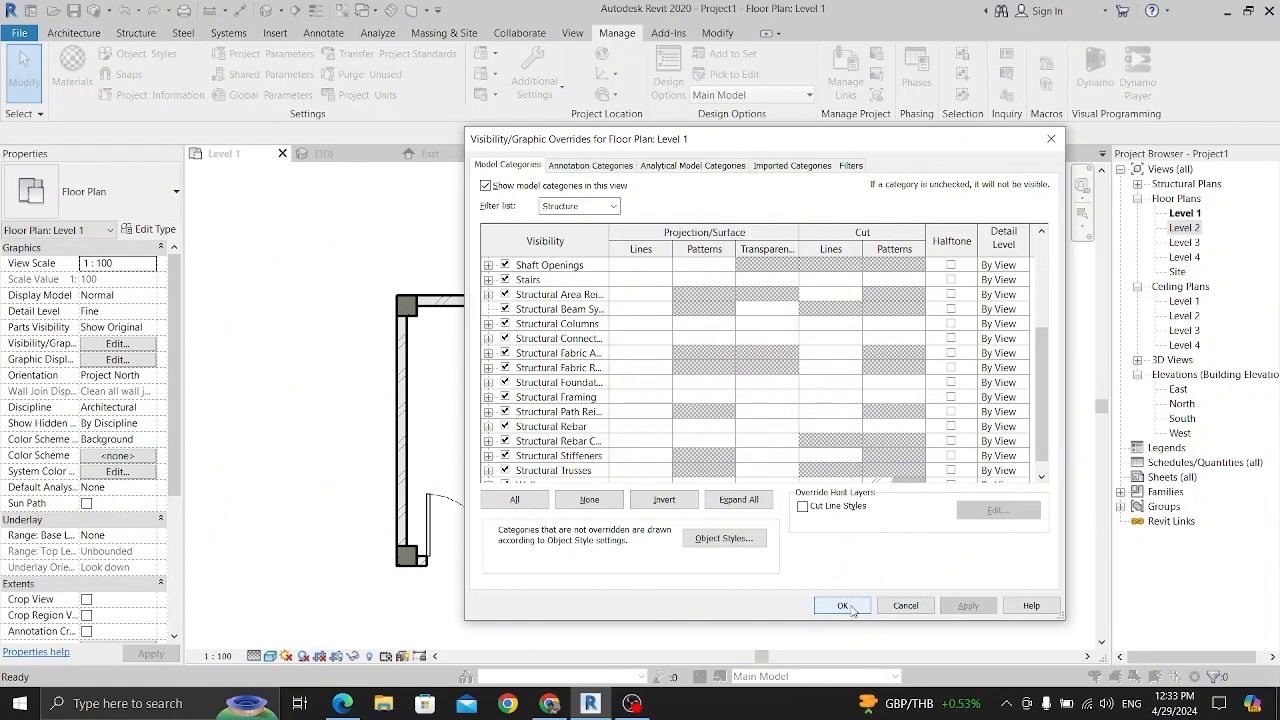
pyautogui.click(843, 605)
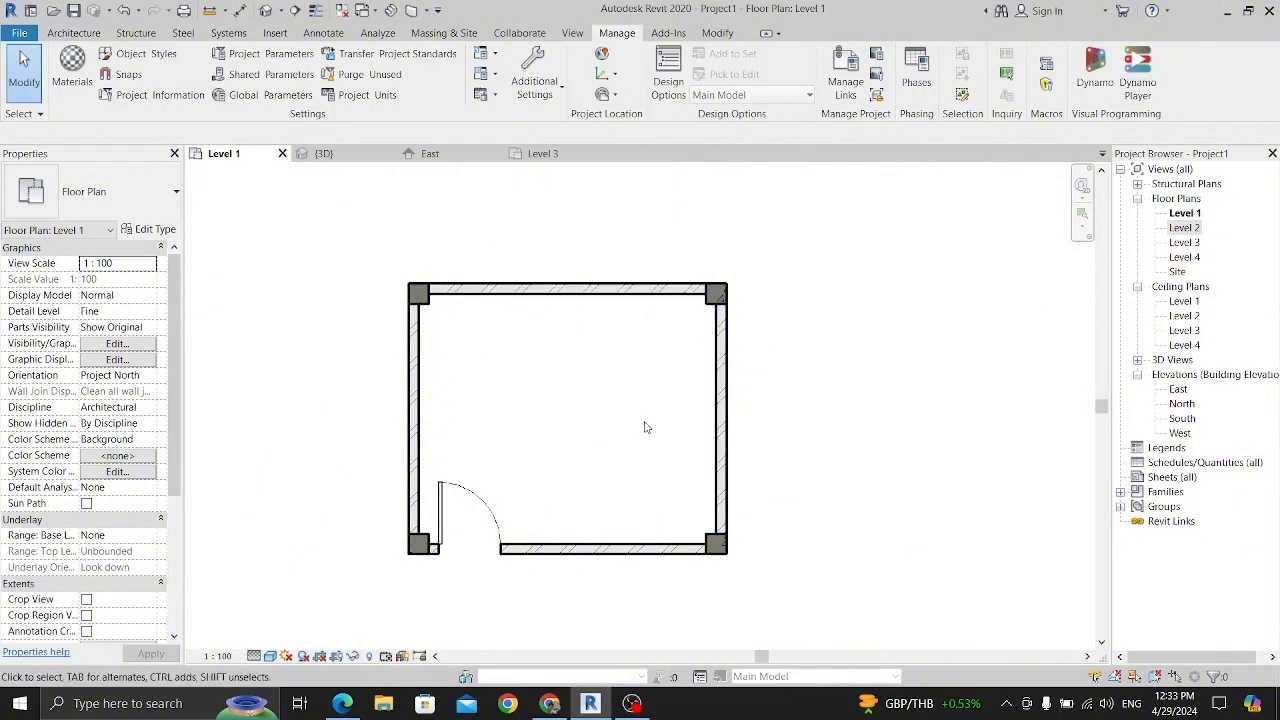
# - Compare how the walls are displayed in the Level 3 and Level 1 floor plans
pyautogui.click(558, 157)
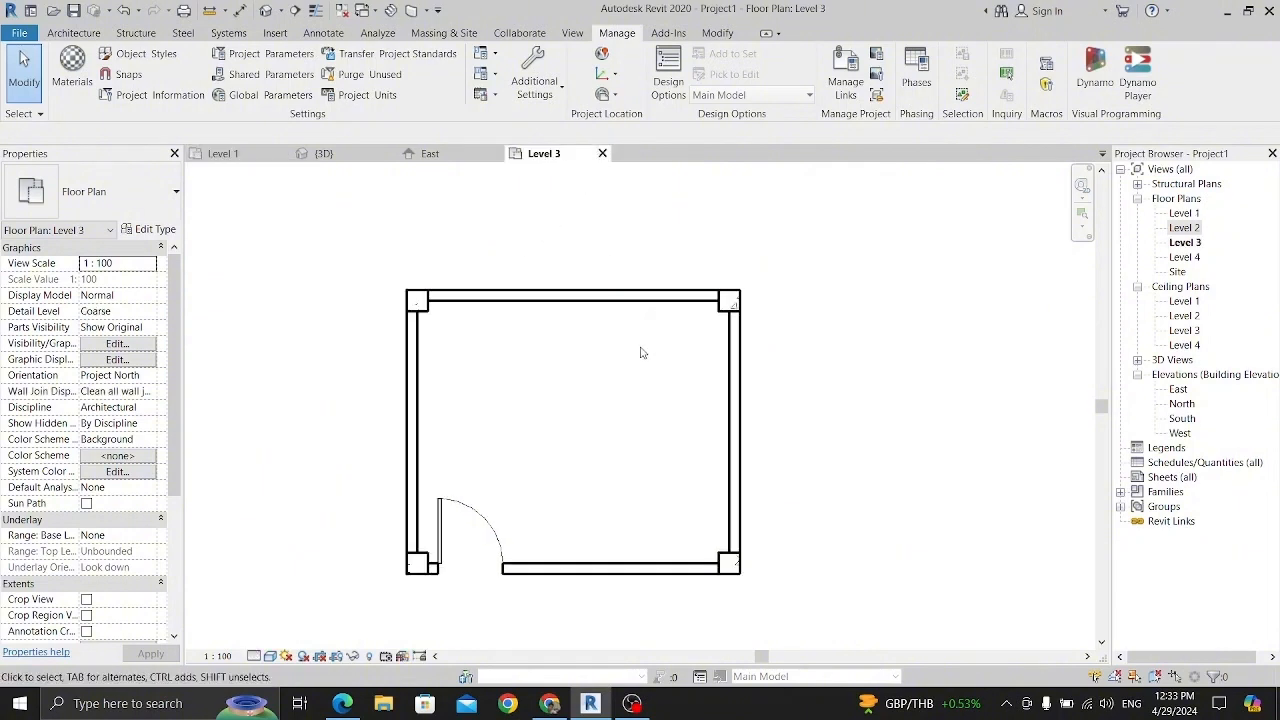
pyautogui.moveTo(641, 400); pyautogui.dragTo(645, 398, button='middle')
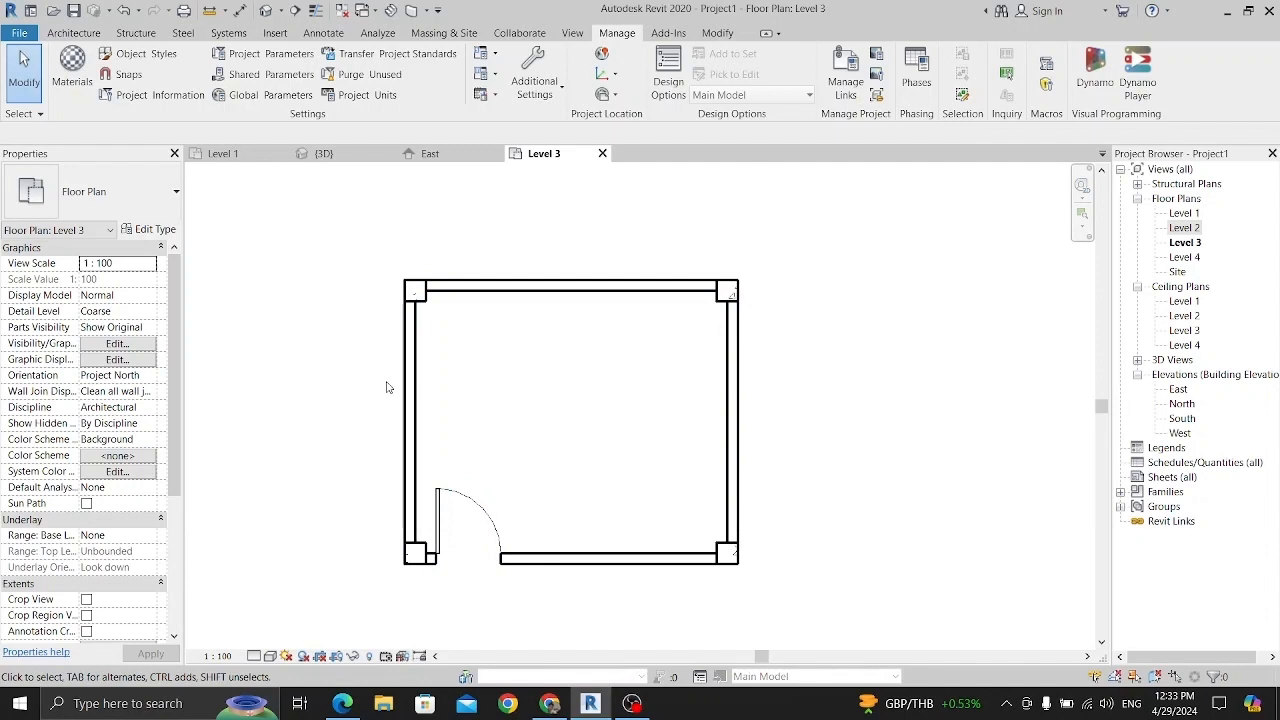
pyautogui.click(243, 156)
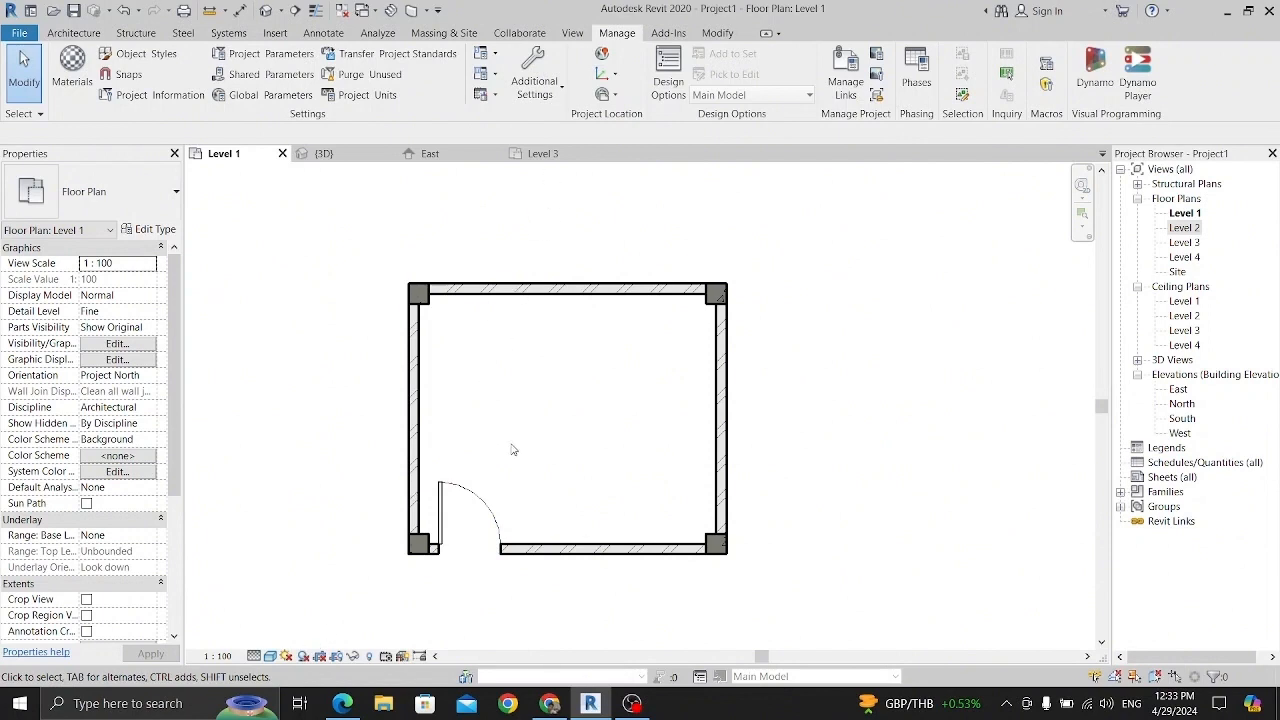
pyautogui.moveTo(539, 451); pyautogui.dragTo(527, 435, button='middle')
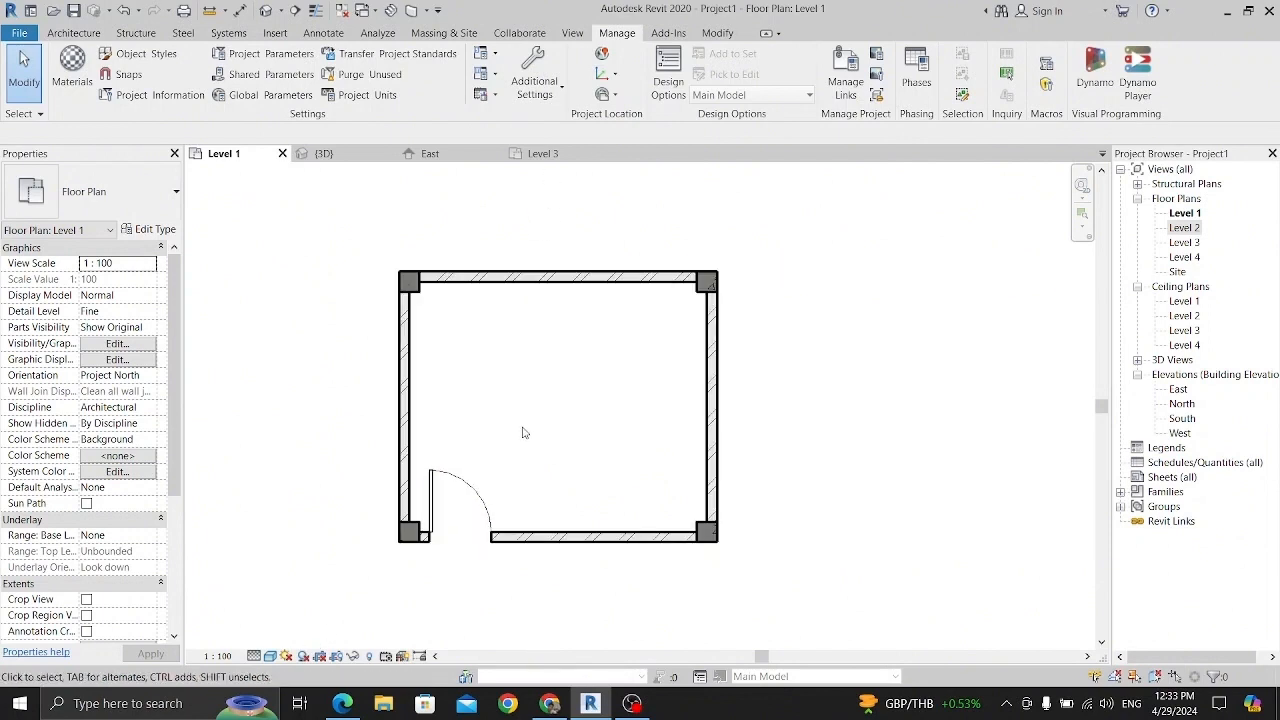
# - Clear the Walls cut pattern overrides in the Level 1 floor plan's Visibility/Graphic Overrides and accept the change
pyautogui.press('v')
pyautogui.press('g')
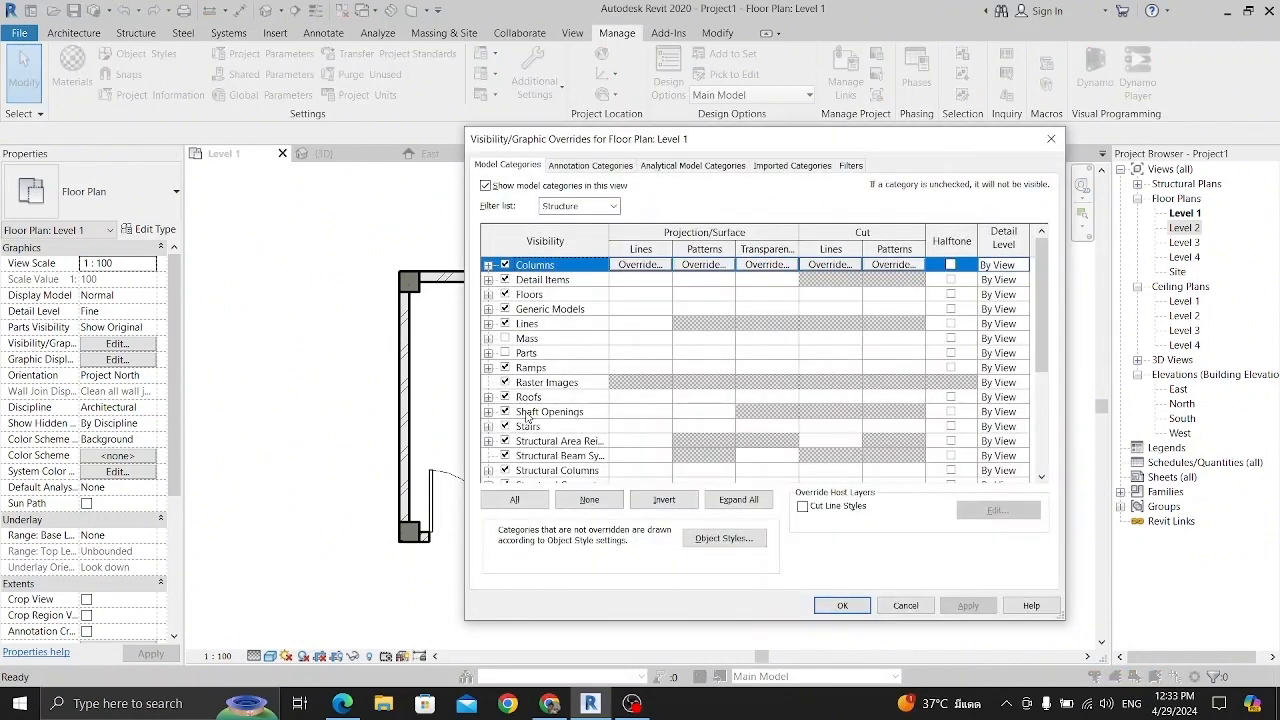
pyautogui.click(537, 412)
pyautogui.click(533, 427)
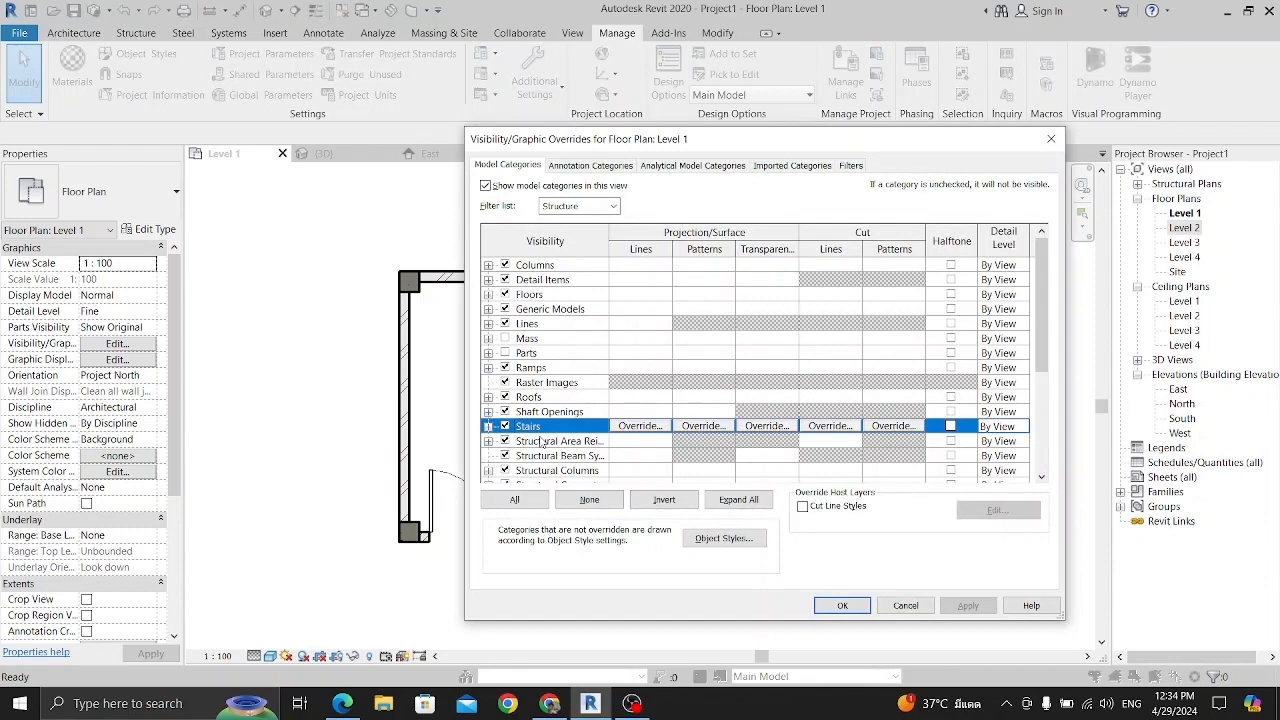
pyautogui.click(540, 438)
pyautogui.press('w')
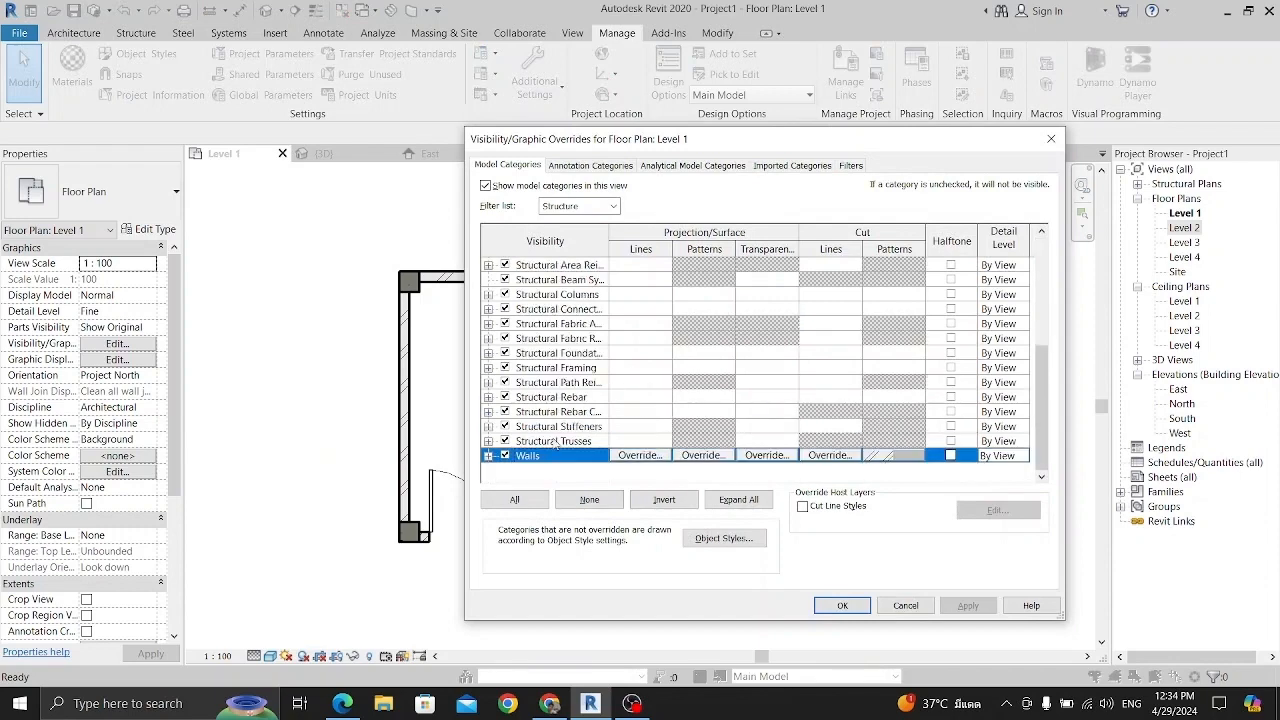
pyautogui.click(889, 457)
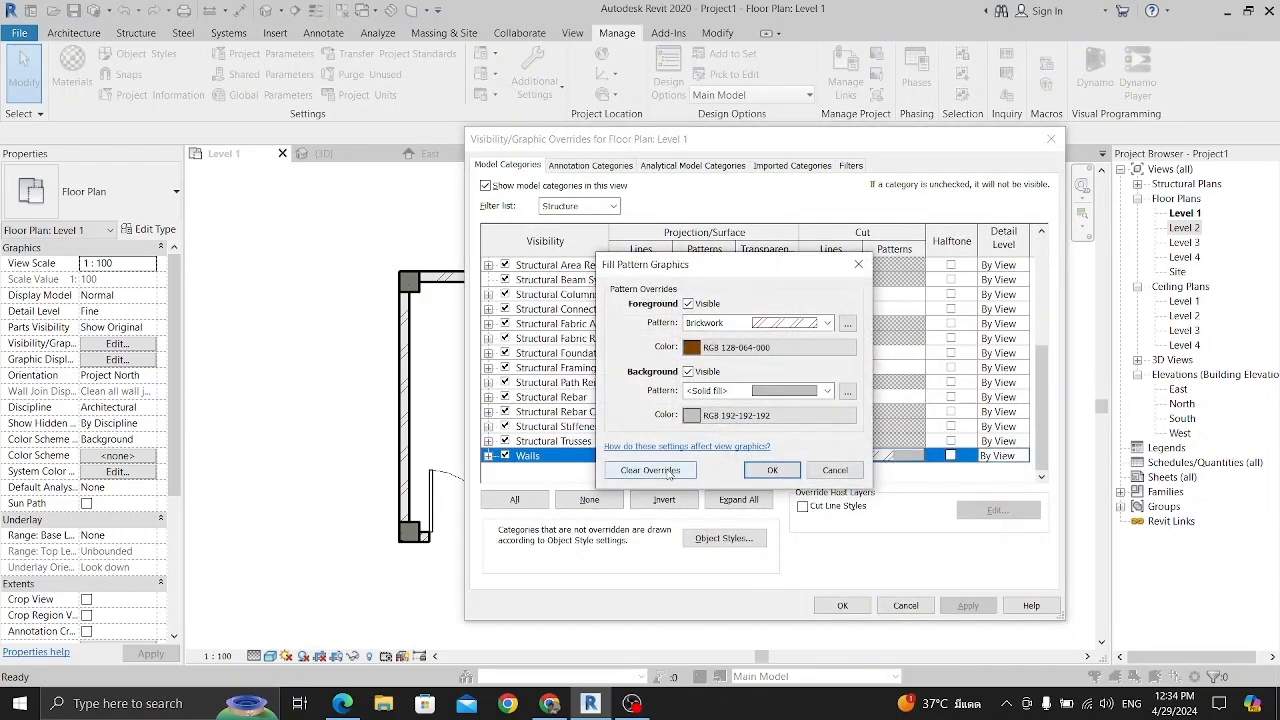
pyautogui.click(790, 472)
pyautogui.click(845, 605)
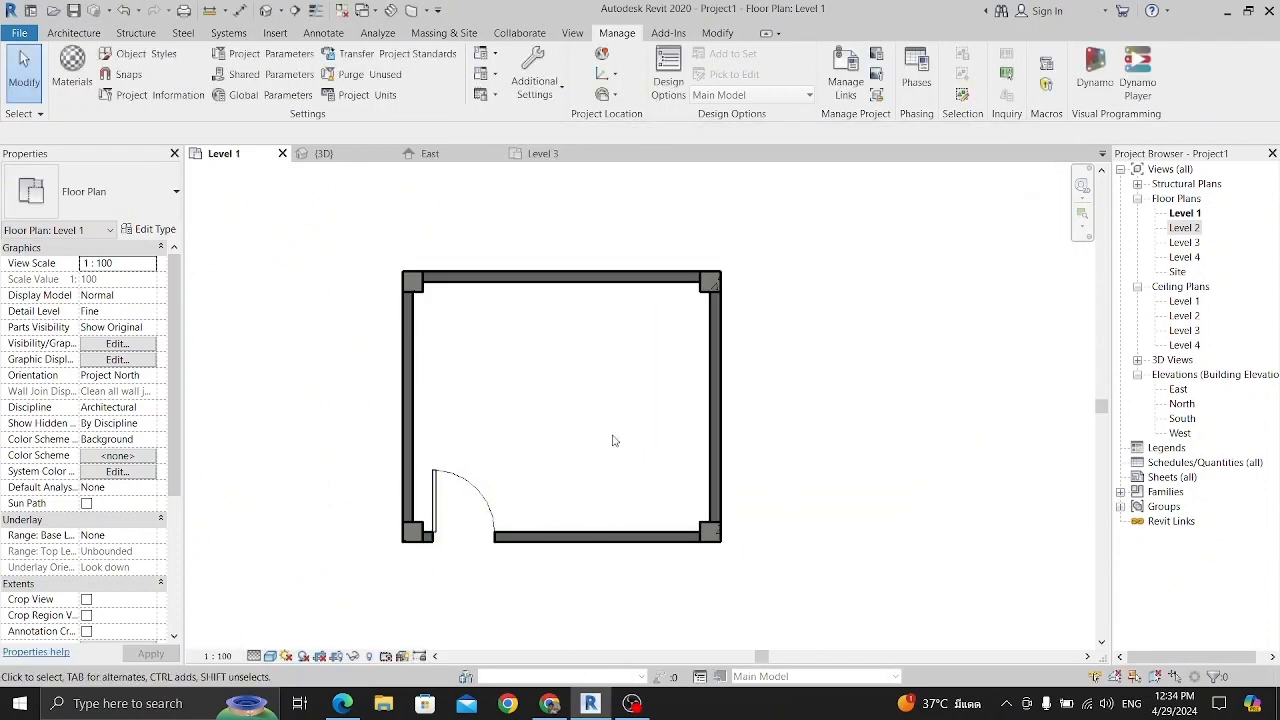
pyautogui.moveTo(618, 514); pyautogui.dragTo(640, 521, button='middle')
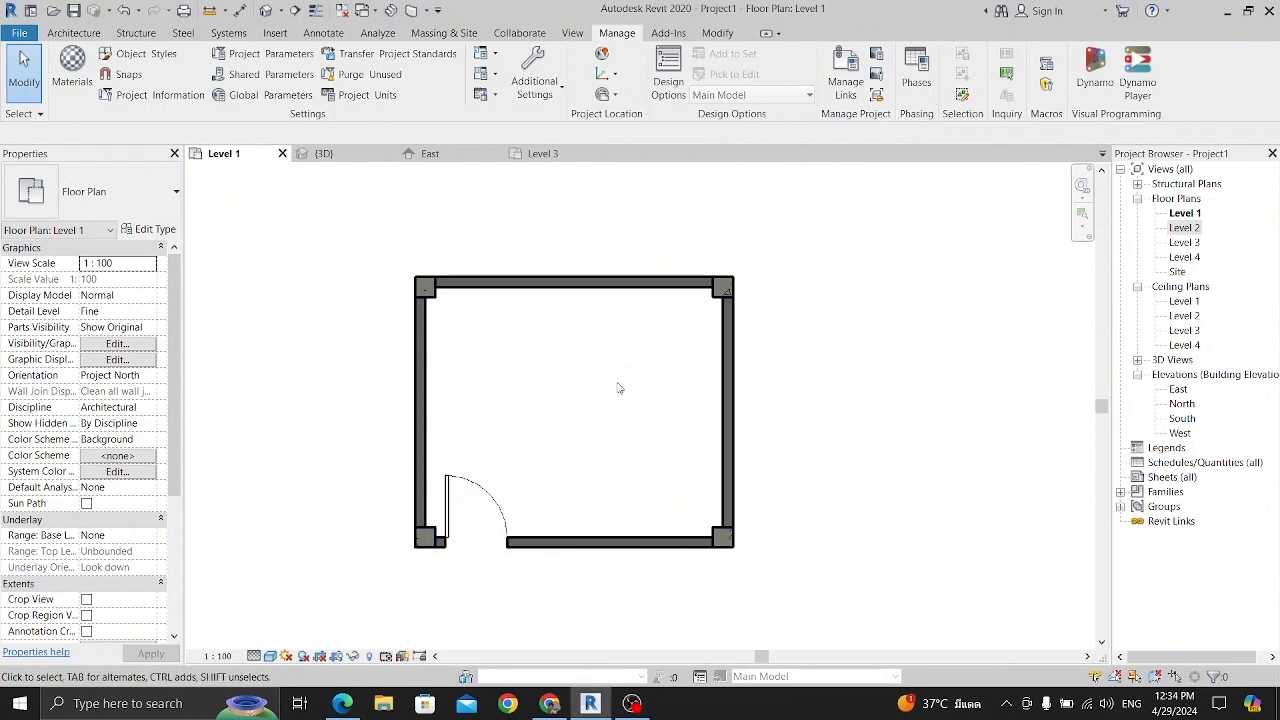
pyautogui.moveTo(617, 383); pyautogui.dragTo(615, 381, button='middle')
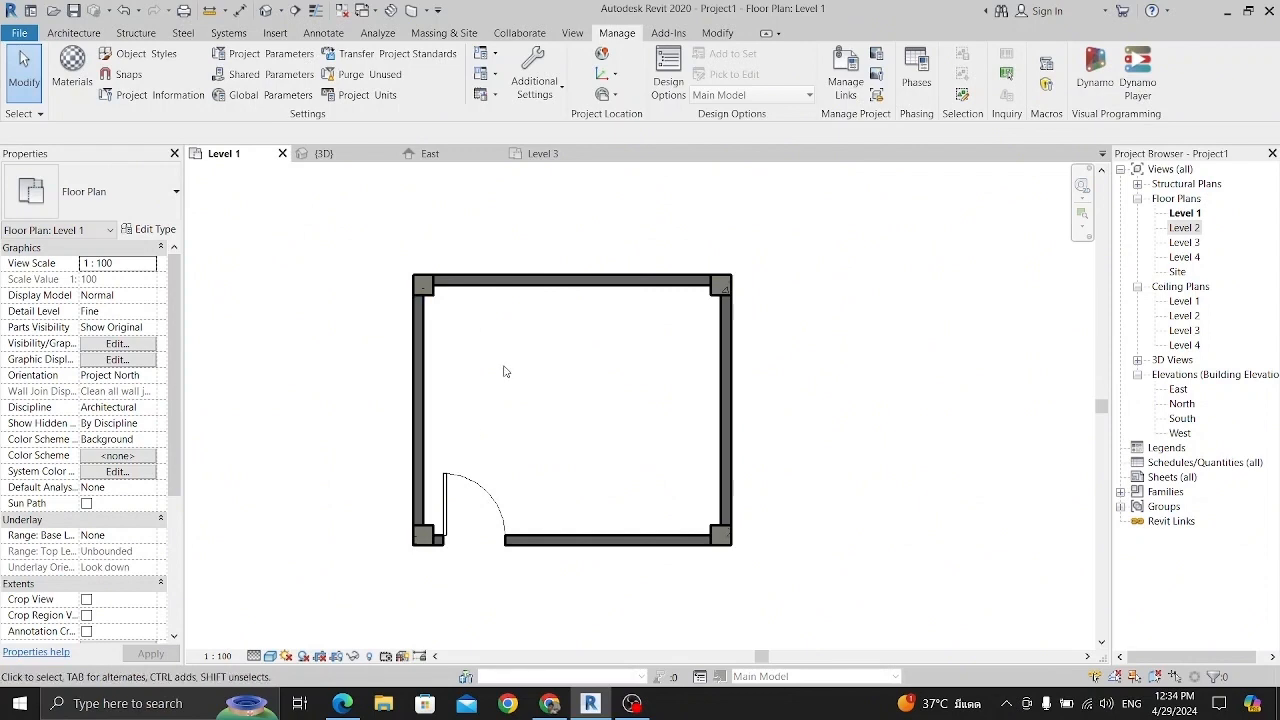
pyautogui.click(420, 404)
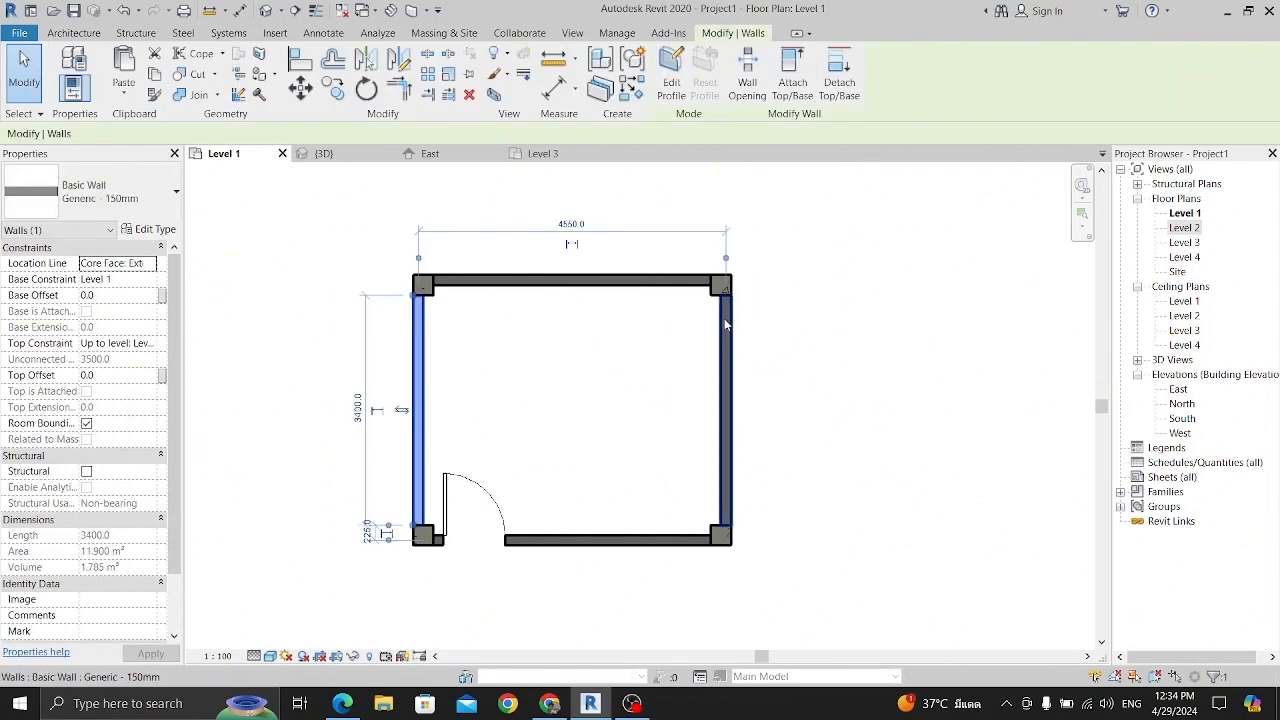
pyautogui.click(472, 409)
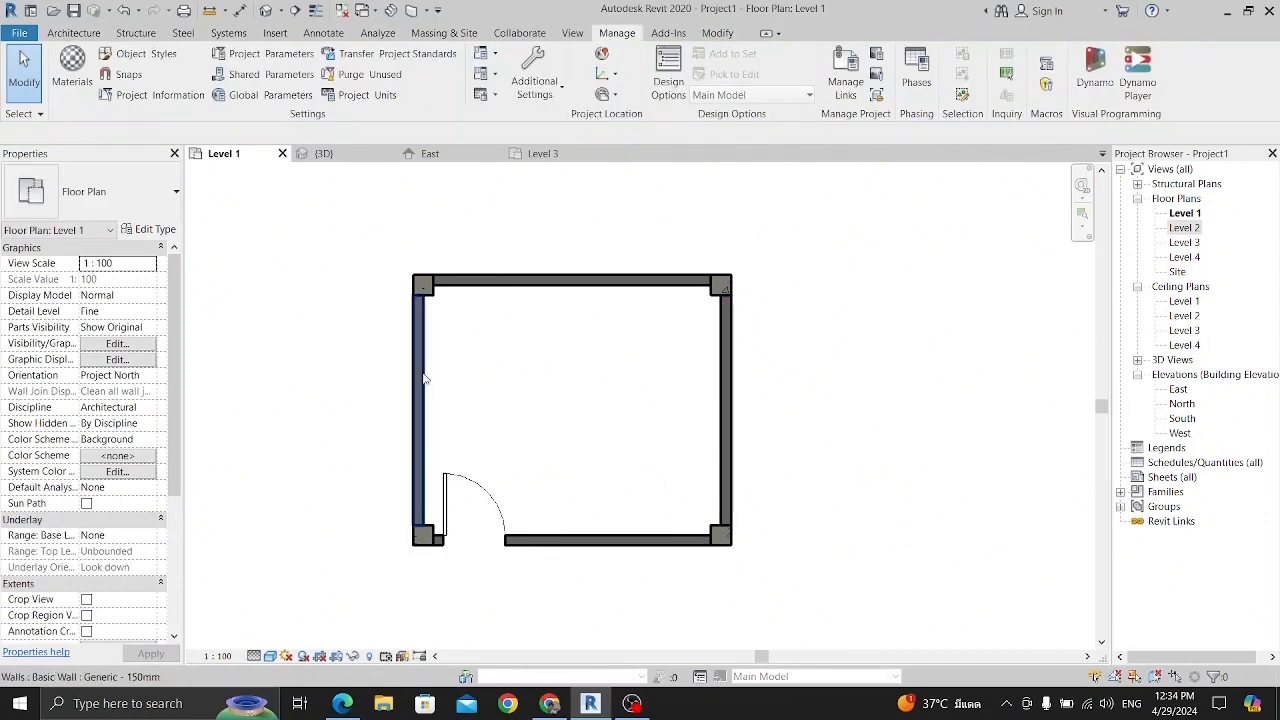
# - Override the west wall's graphics by element in Level 1, giving its cut pattern foreground the denser Diagonal down hatch in orange RGB 255-128-000
pyautogui.click(423, 378)
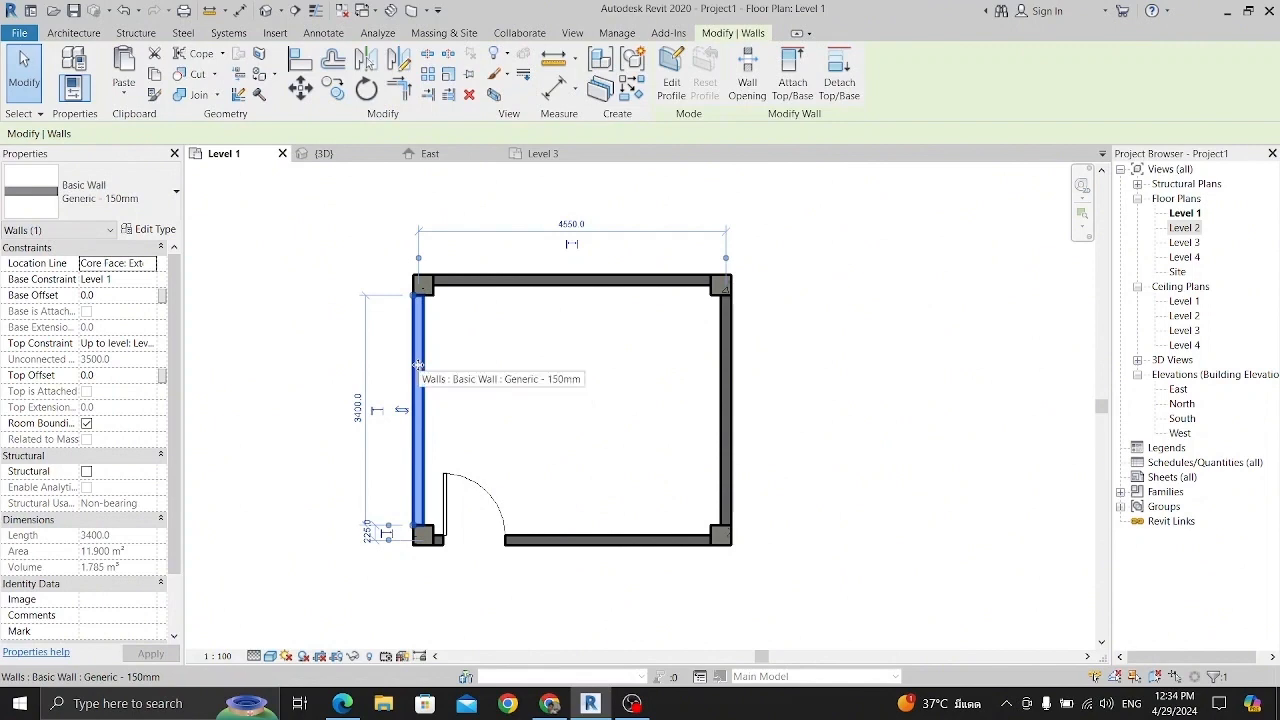
pyautogui.rightClick(418, 365)
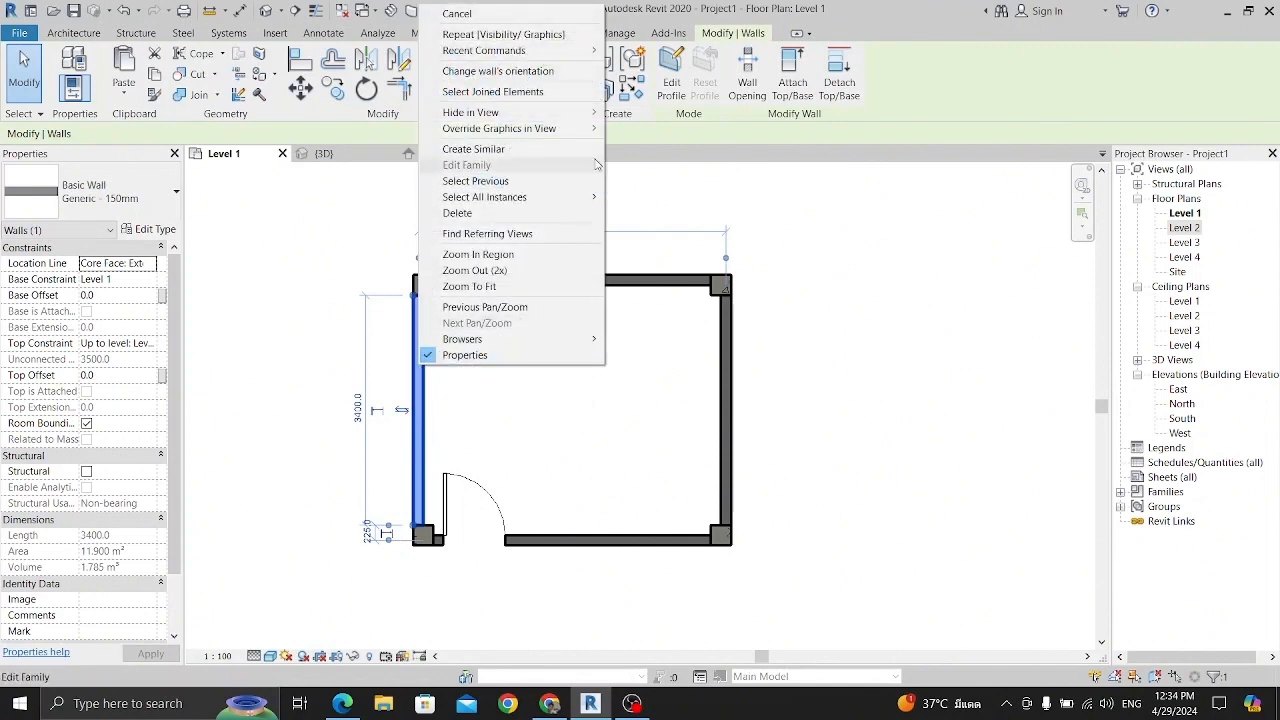
pyautogui.moveTo(583, 132)
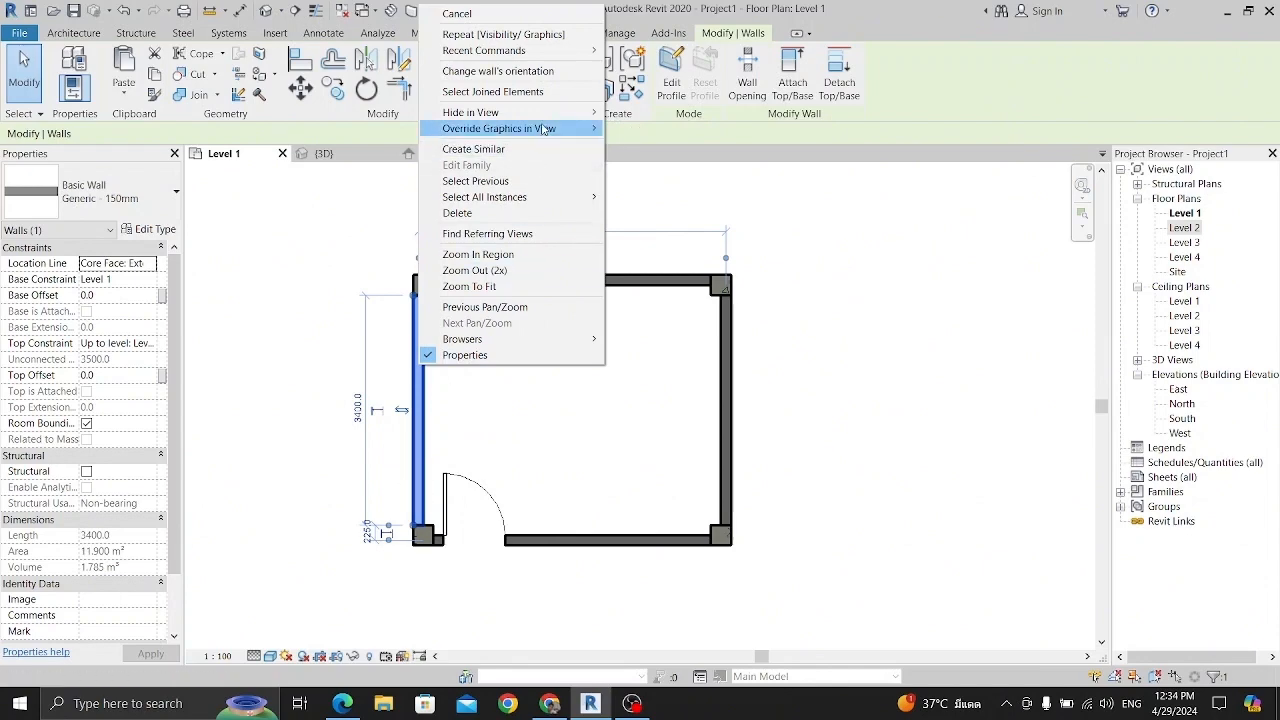
pyautogui.moveTo(545, 128)
pyautogui.click(620, 128)
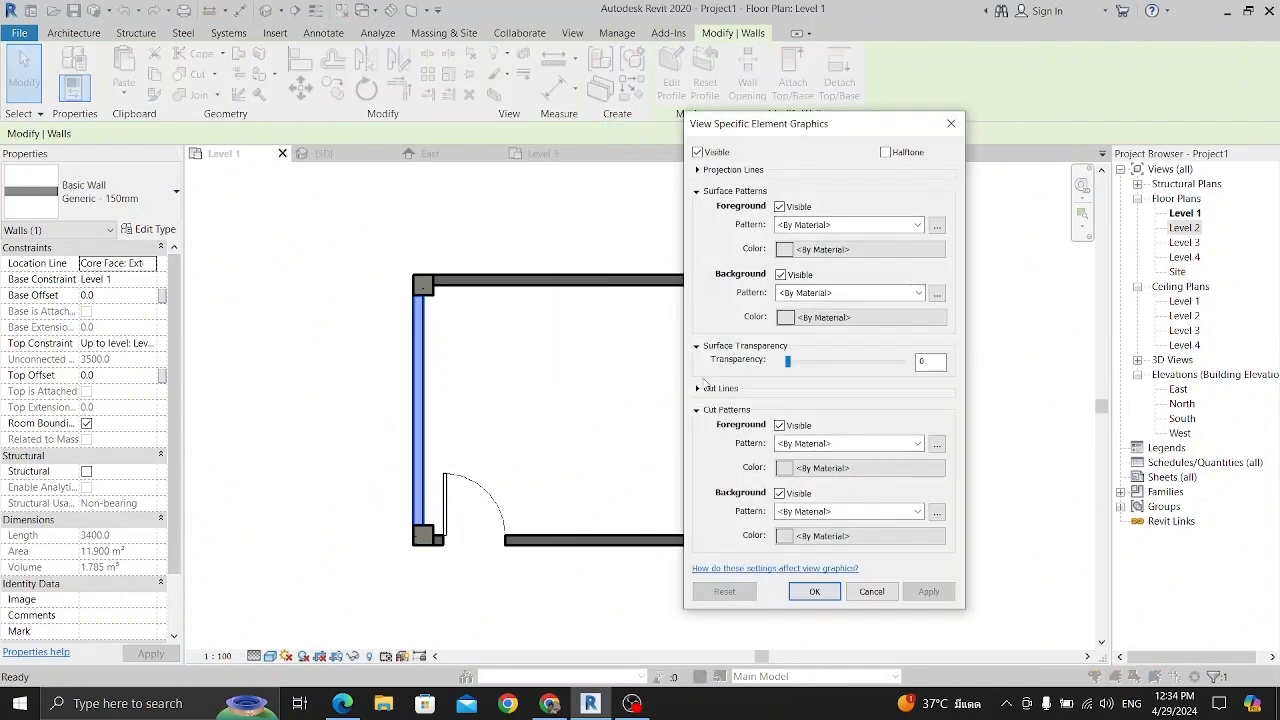
pyautogui.moveTo(813, 117); pyautogui.dragTo(815, 113)
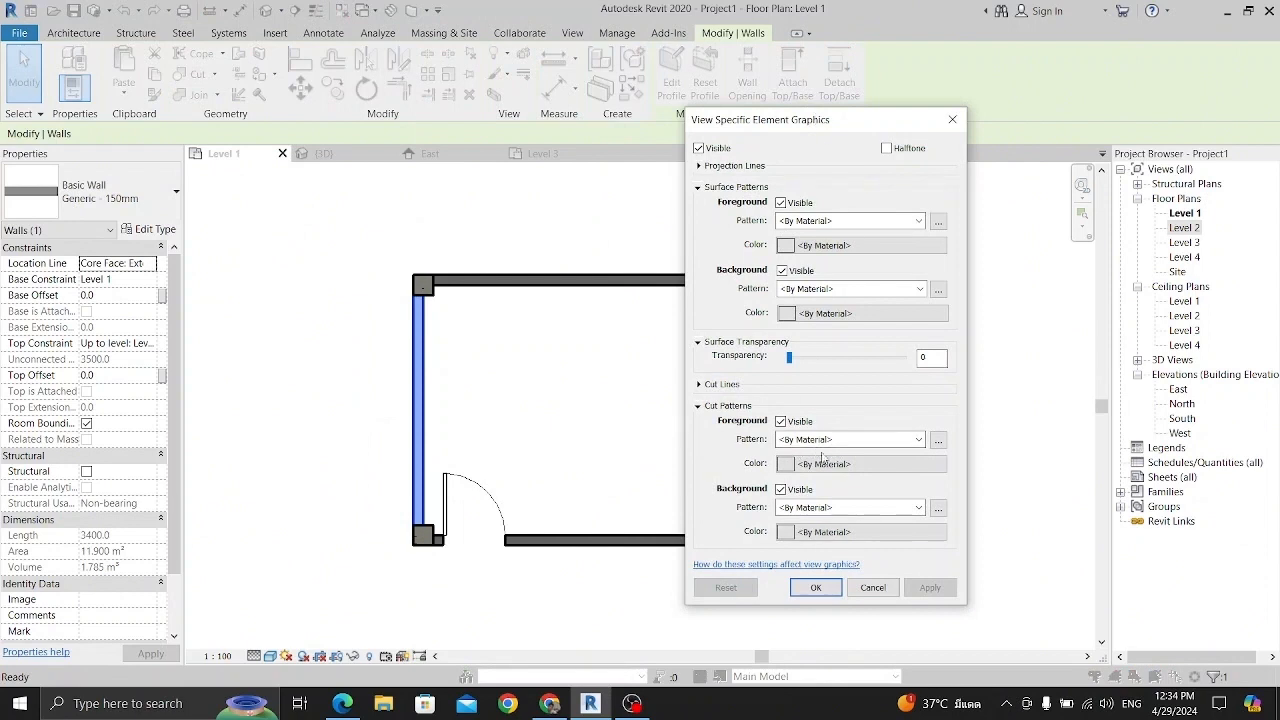
pyautogui.click(887, 447)
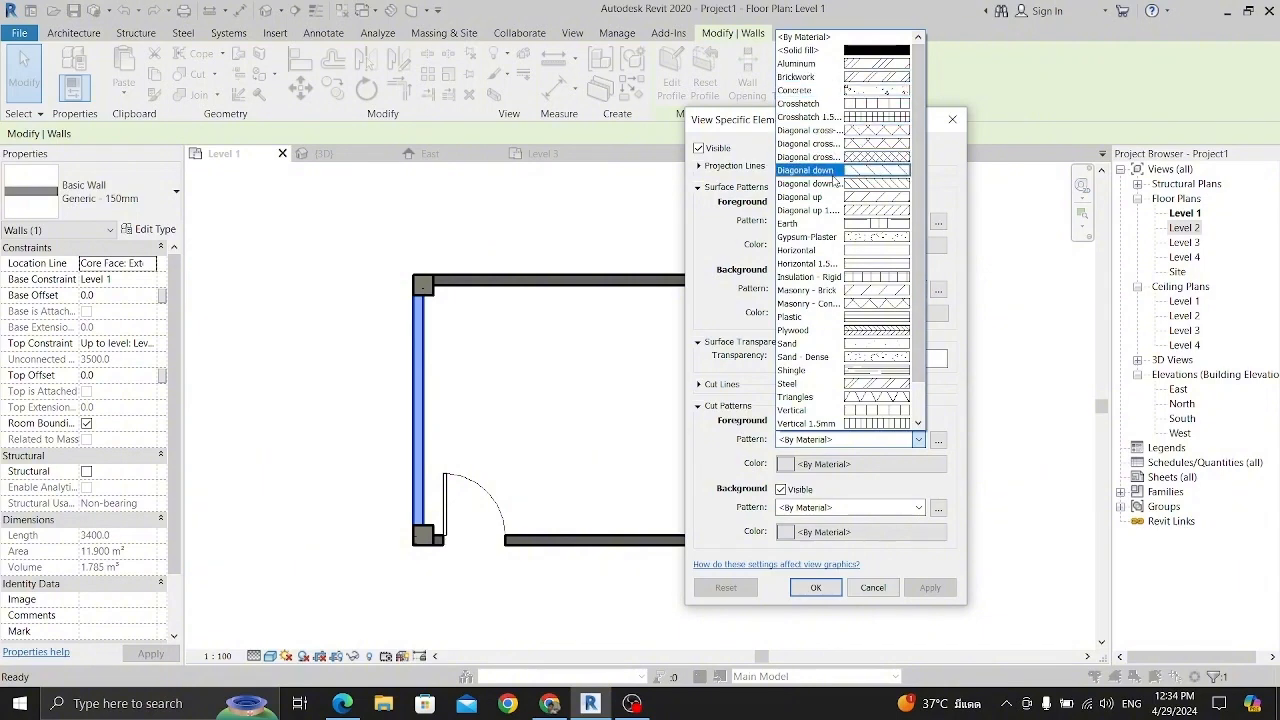
pyautogui.click(835, 183)
pyautogui.click(831, 462)
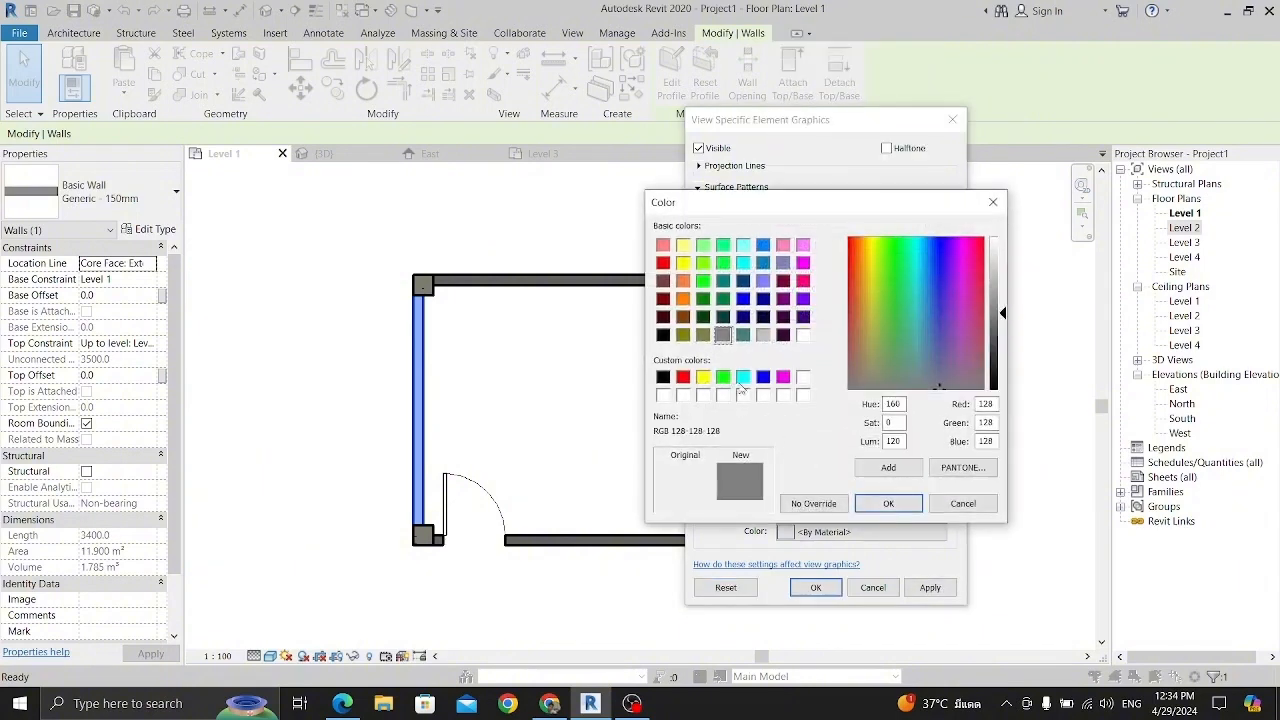
pyautogui.click(684, 299)
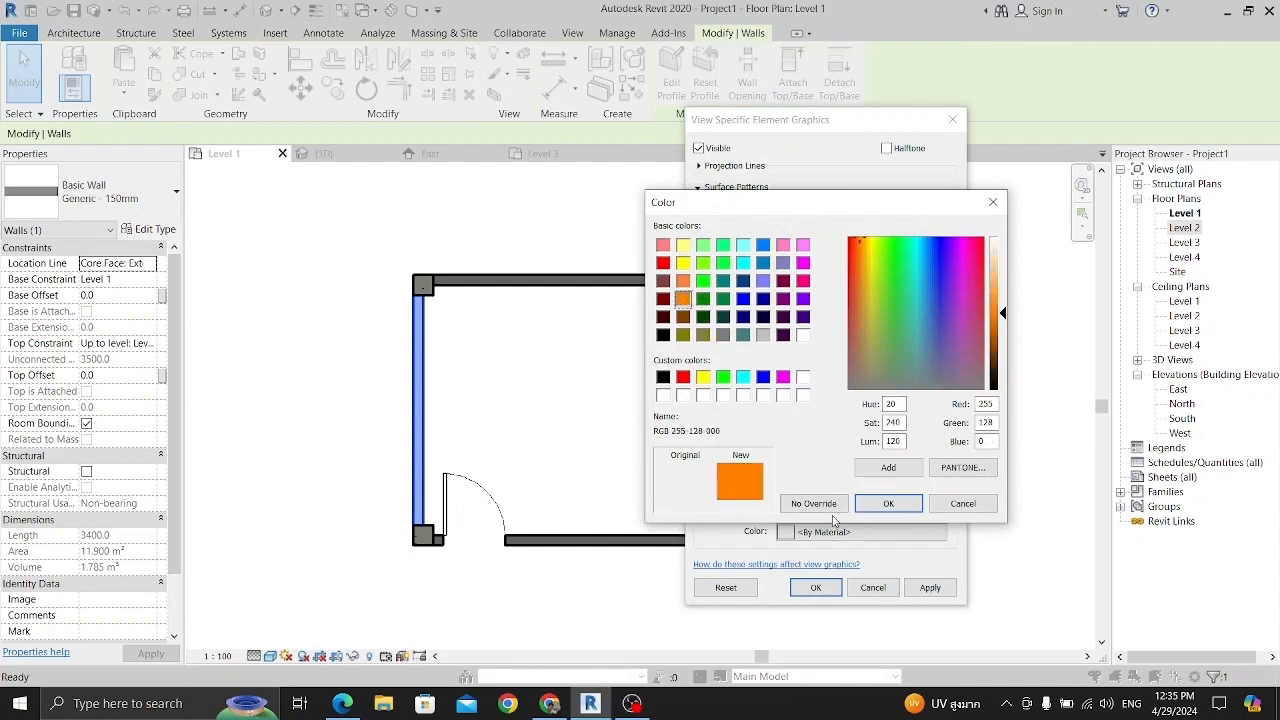
pyautogui.click(888, 503)
# - Set the west wall's cut pattern background to Solid fill in black and apply the element override
pyautogui.click(828, 508)
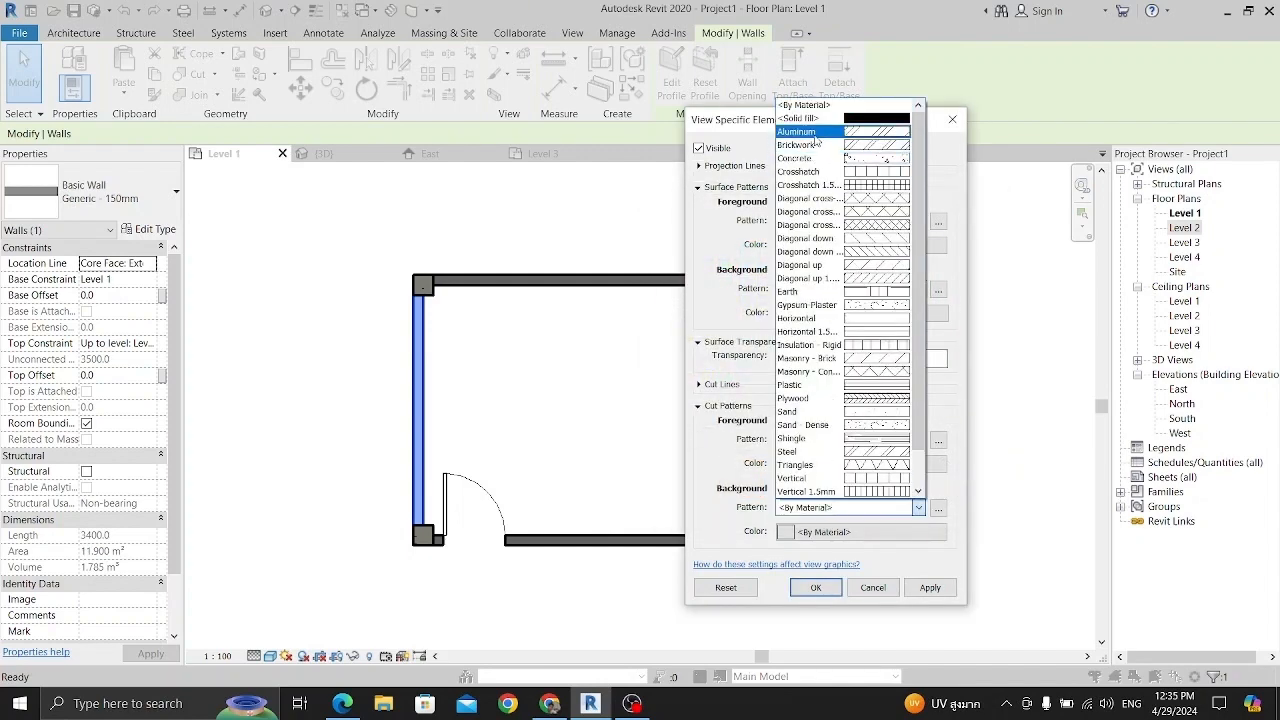
pyautogui.click(808, 118)
pyautogui.click(860, 533)
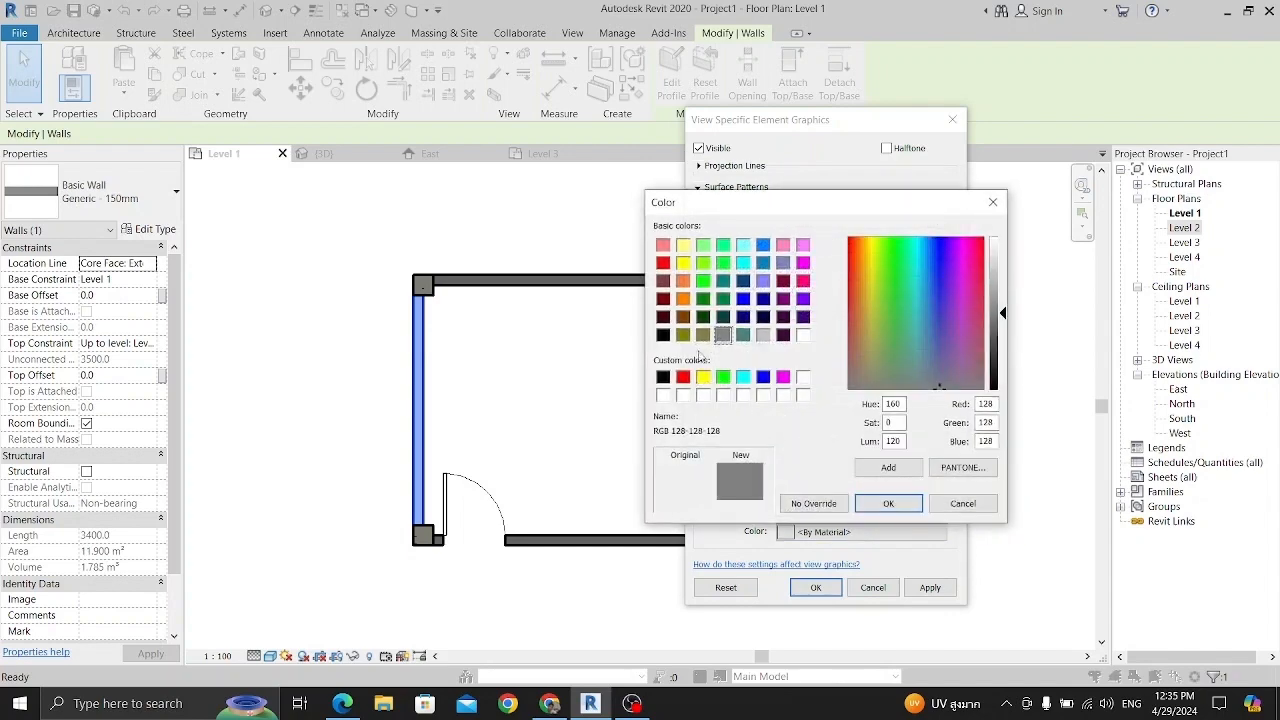
pyautogui.click(663, 335)
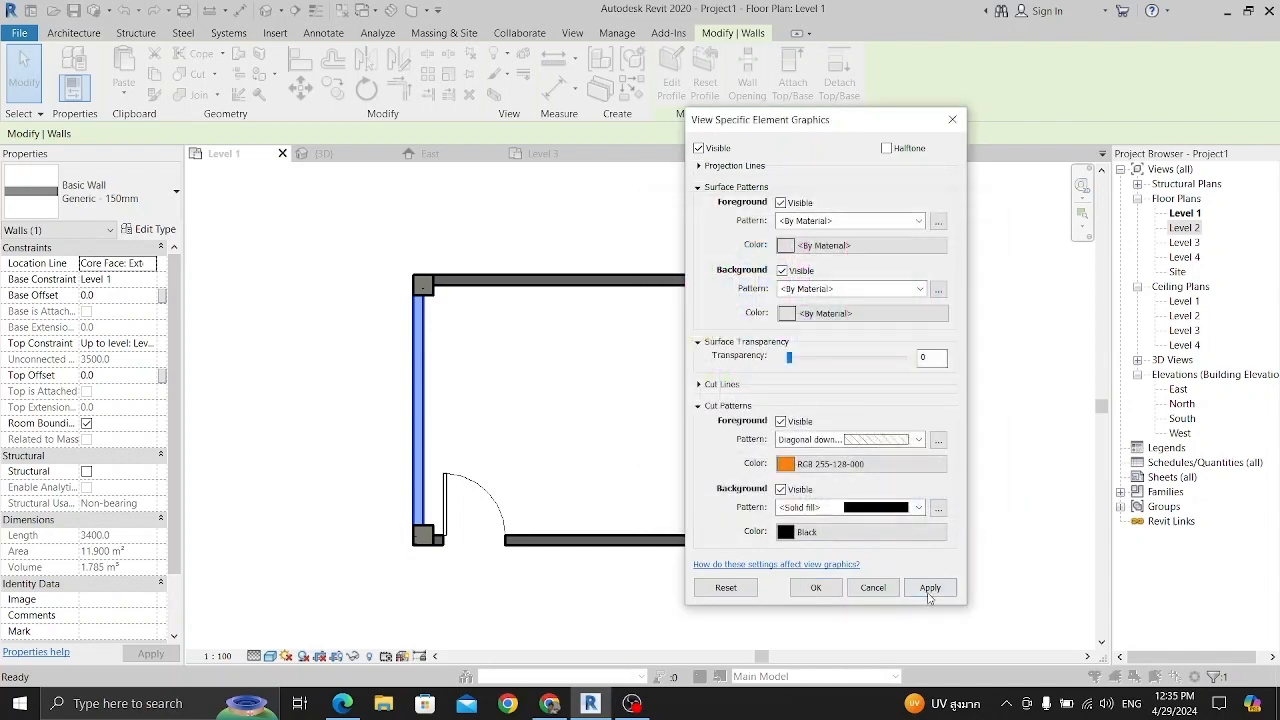
pyautogui.click(930, 589)
pyautogui.click(816, 588)
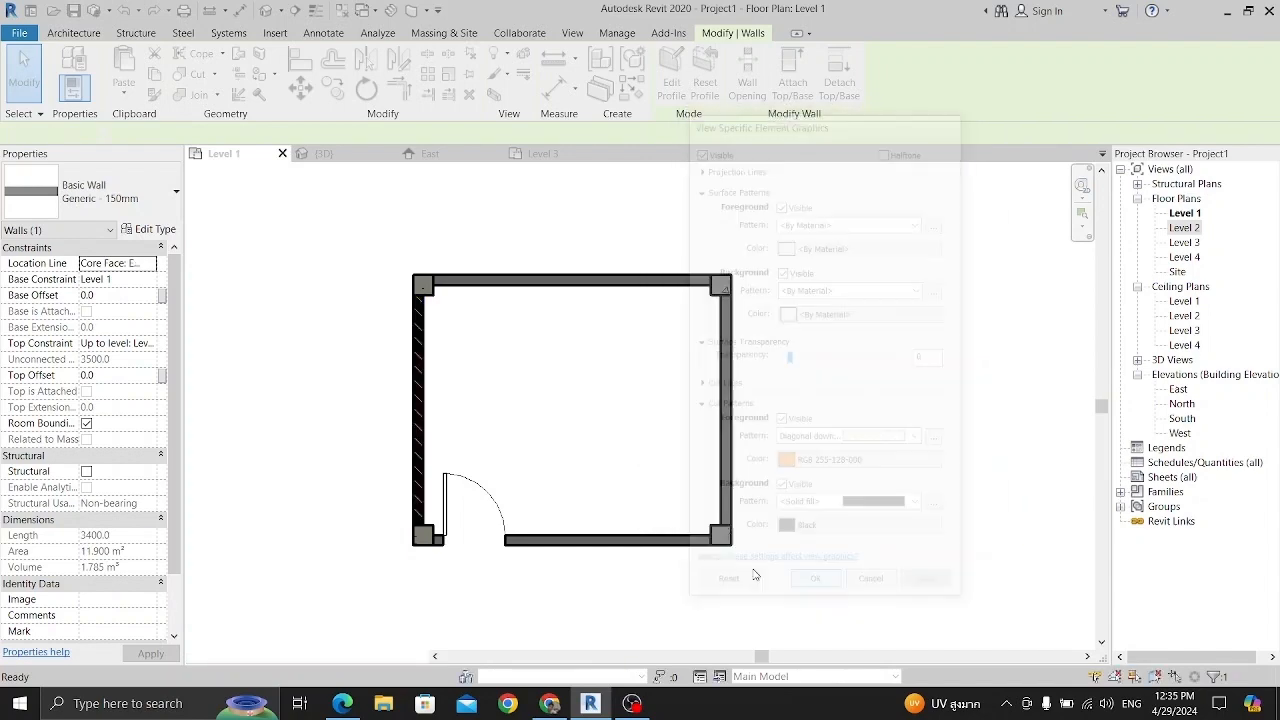
pyautogui.click(550, 457)
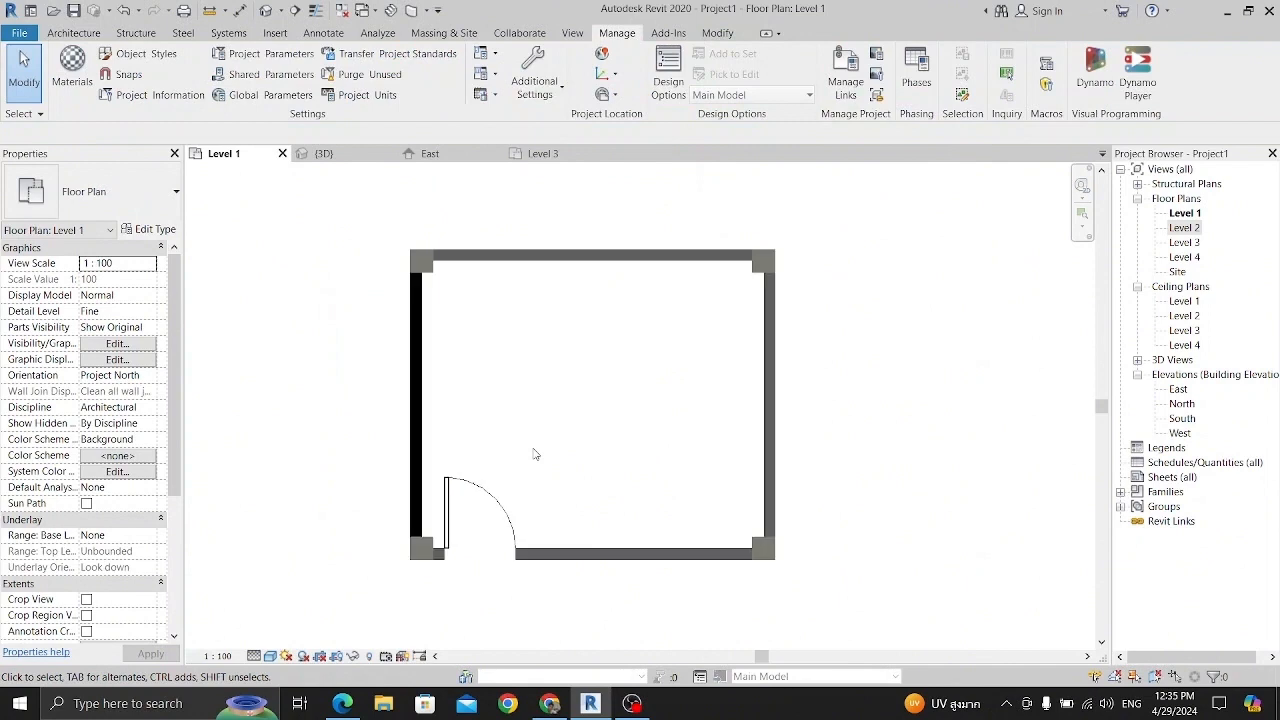
# - Change the west wall's element-specific cut pattern background colour to grey RGB 192-192-192 and accept the override
pyautogui.click(415, 449)
pyautogui.rightClick(408, 397)
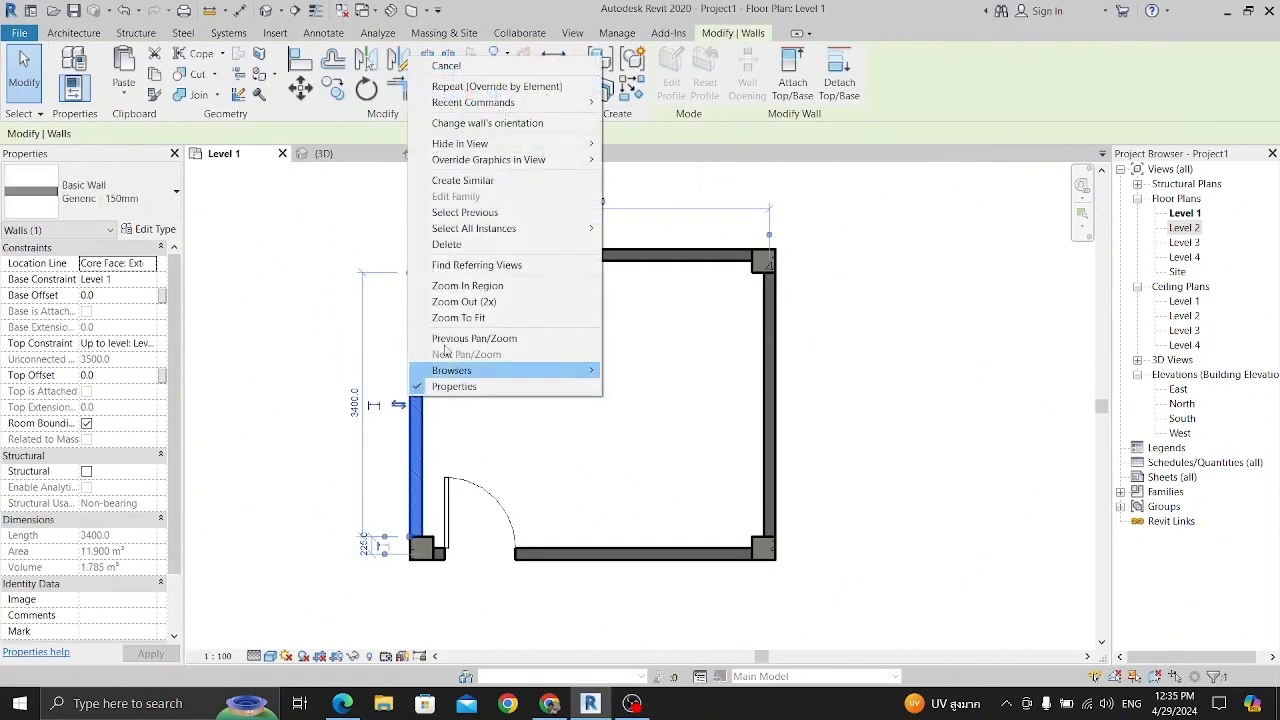
pyautogui.moveTo(525, 160)
pyautogui.click(648, 160)
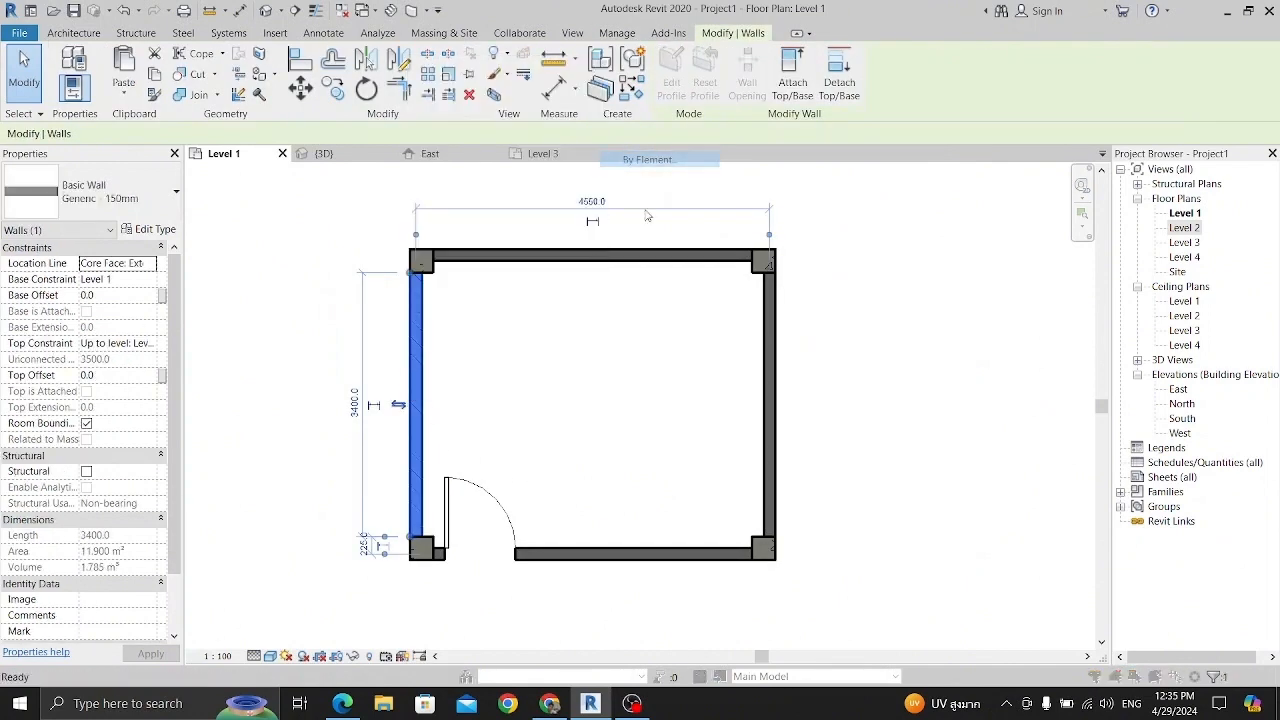
pyautogui.click(820, 531)
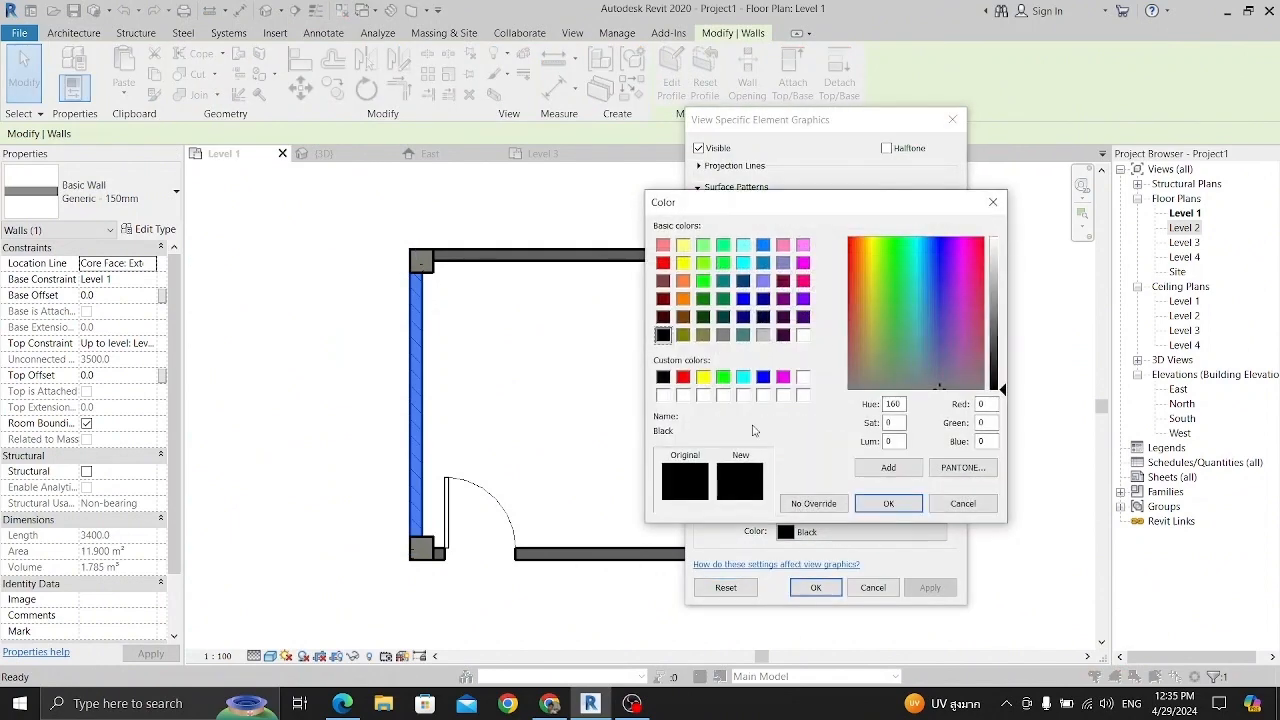
pyautogui.click(763, 335)
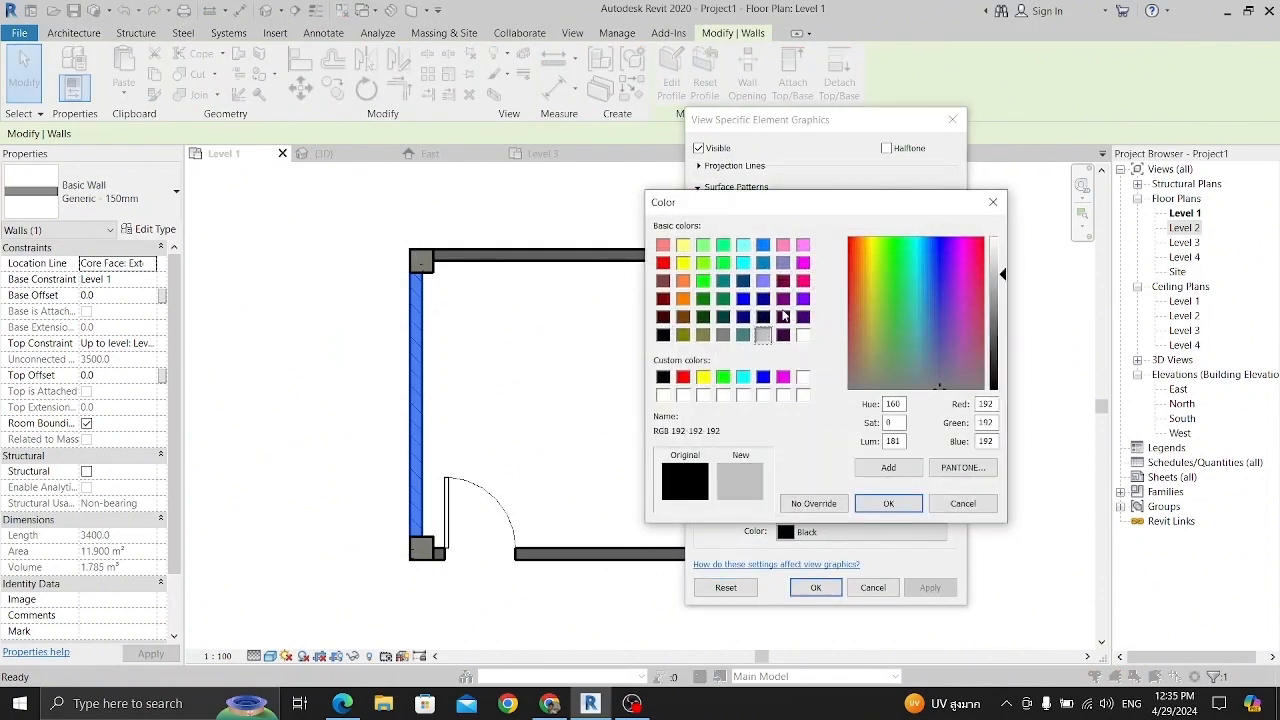
pyautogui.click(888, 504)
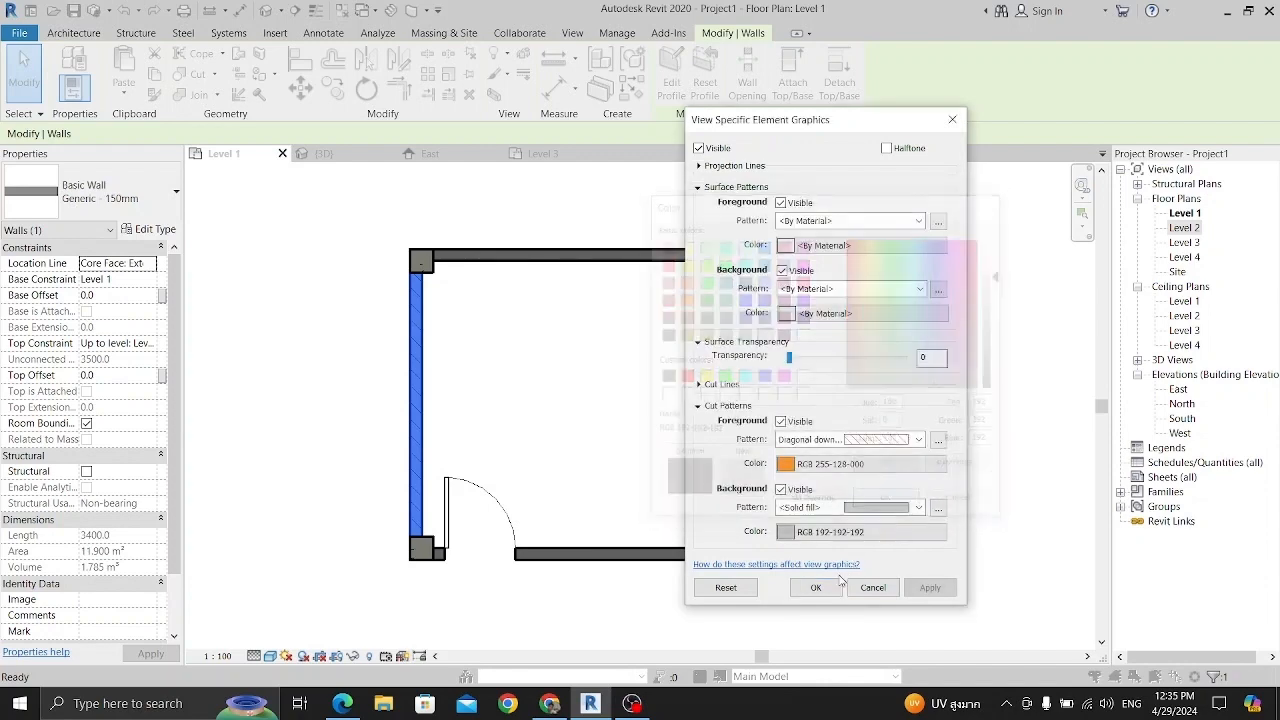
pyautogui.click(812, 584)
pyautogui.click(632, 451)
pyautogui.moveTo(641, 460); pyautogui.dragTo(632, 457, button='middle')
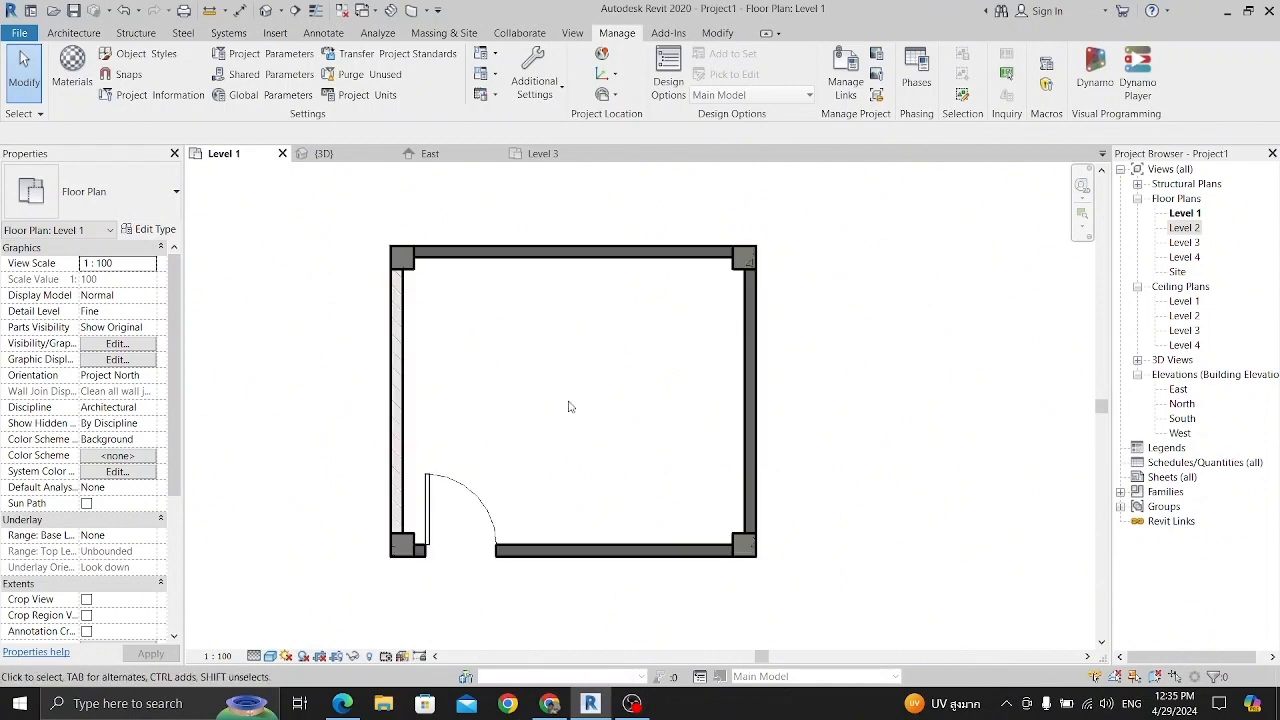
# - Examine how the building's walls are displayed from several sides in the 3D view
pyautogui.click(332, 162)
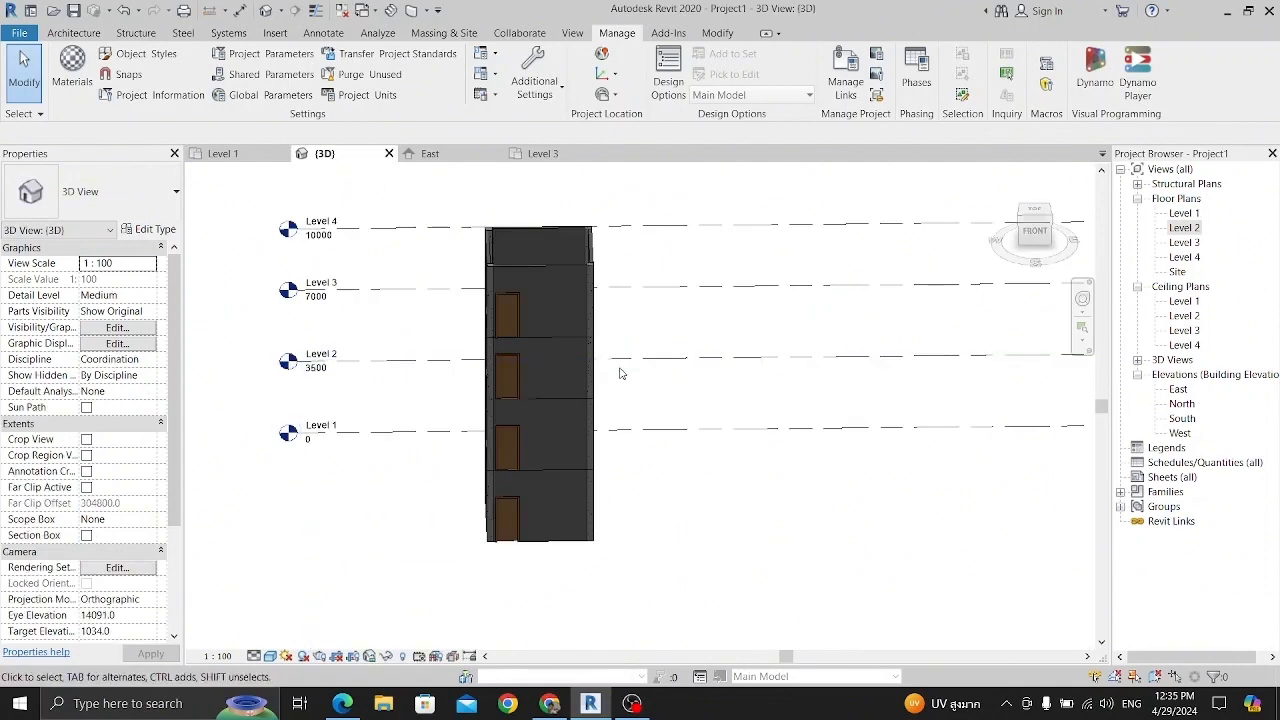
pyautogui.keyDown('shift'); pyautogui.moveTo(620, 371); pyautogui.dragTo(410, 385, button='middle'); pyautogui.keyUp('shift')
pyautogui.moveTo(829, 371); pyautogui.dragTo(741, 397, button='middle')
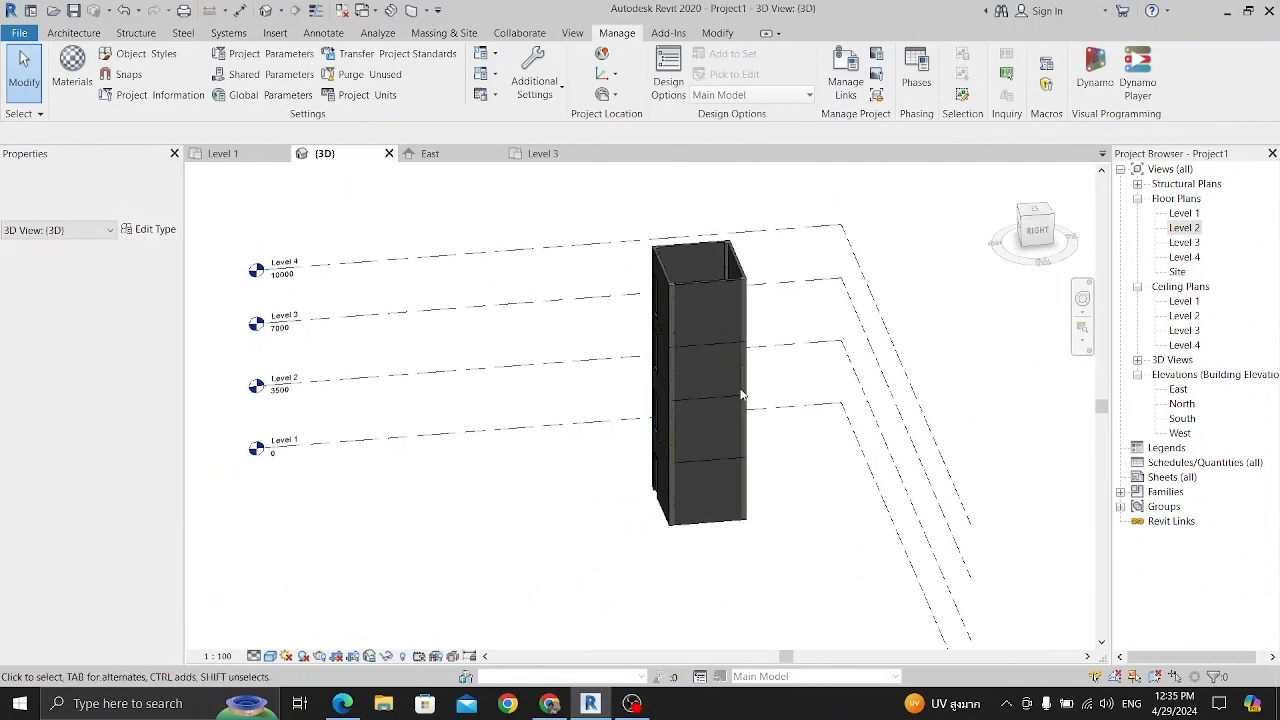
pyautogui.scroll(1, 738, 400)
pyautogui.keyDown('shift'); pyautogui.moveTo(705, 444); pyautogui.dragTo(840, 398, button='middle'); pyautogui.keyUp('shift')
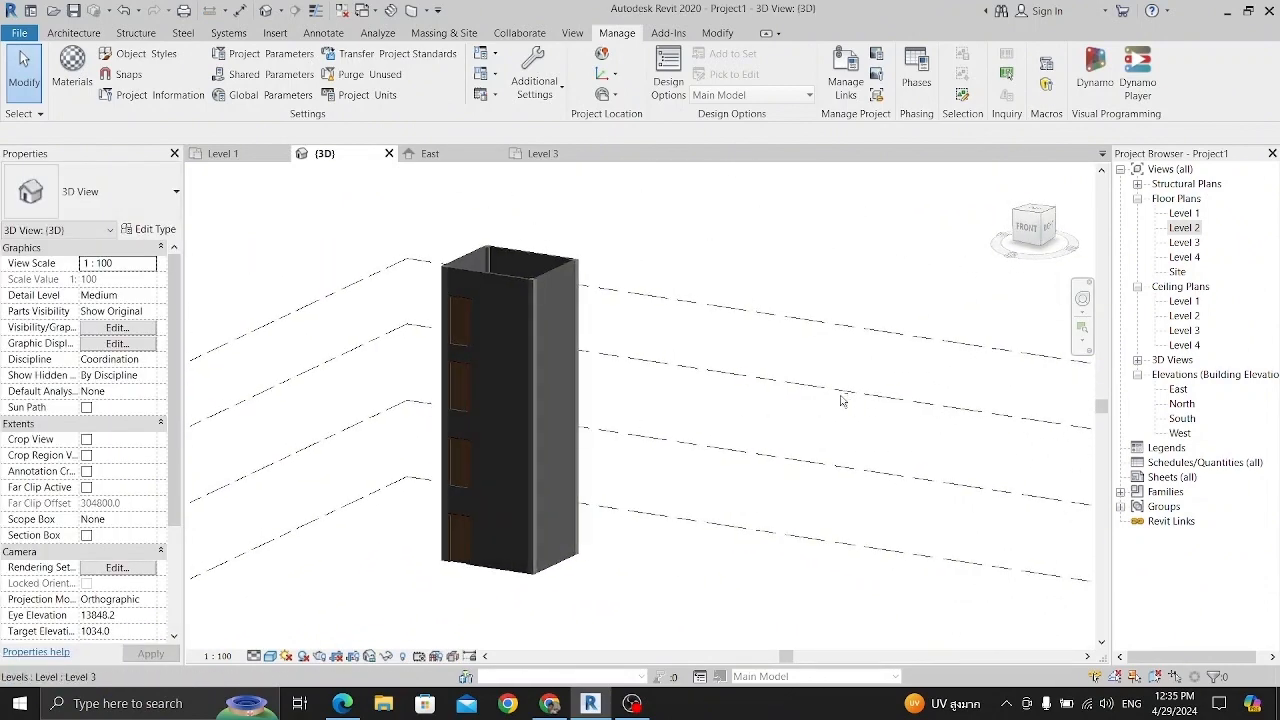
pyautogui.moveTo(606, 429); pyautogui.dragTo(733, 429, button='middle')
pyautogui.scroll(1, 692, 426)
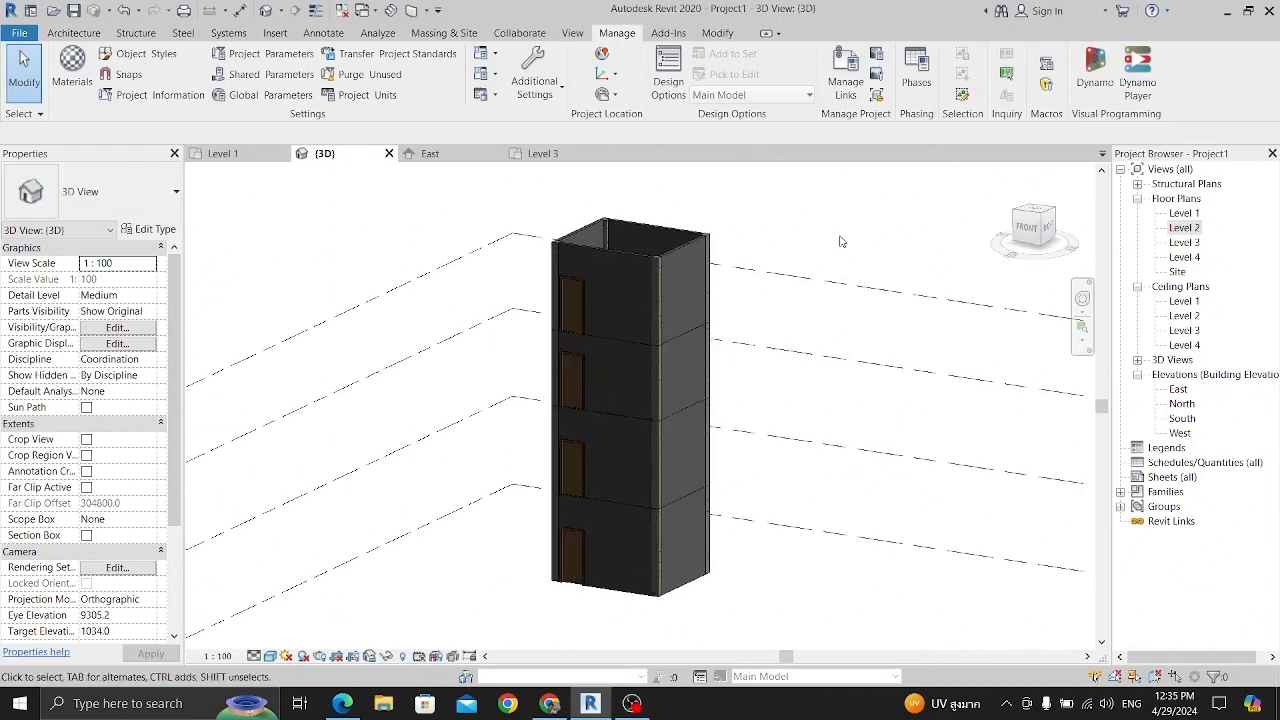
pyautogui.moveTo(714, 304); pyautogui.dragTo(730, 305, button='middle')
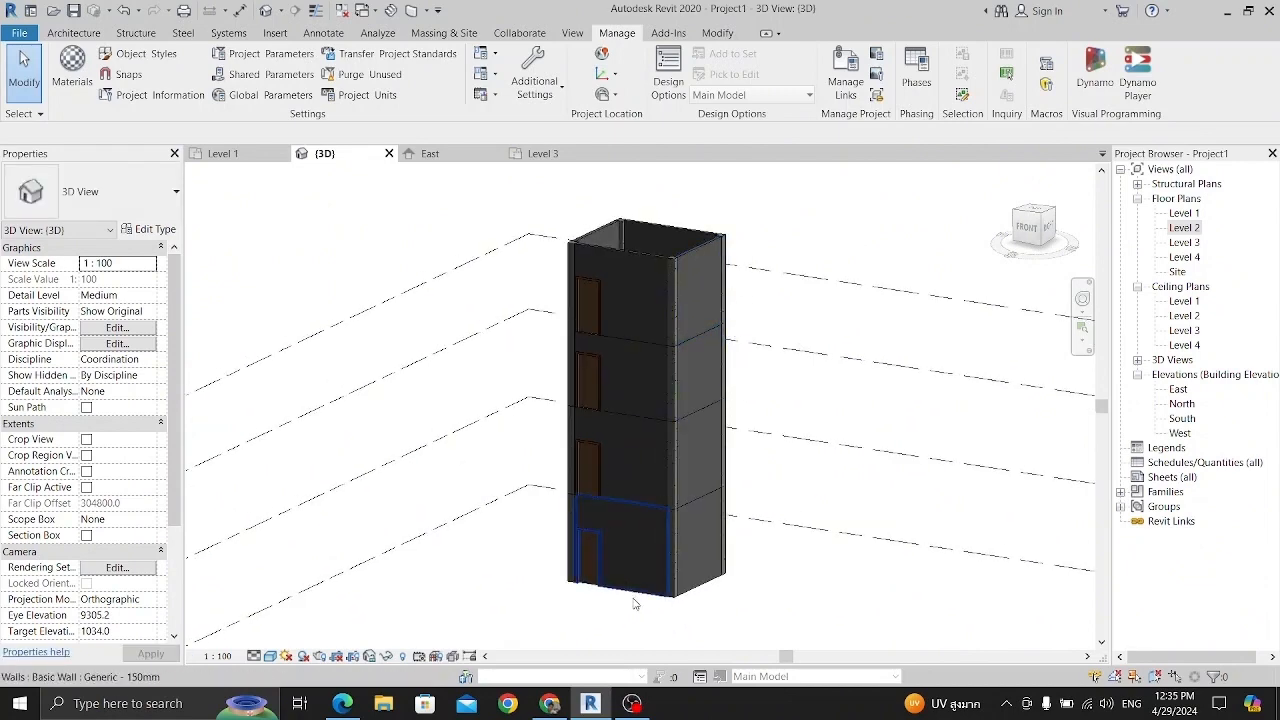